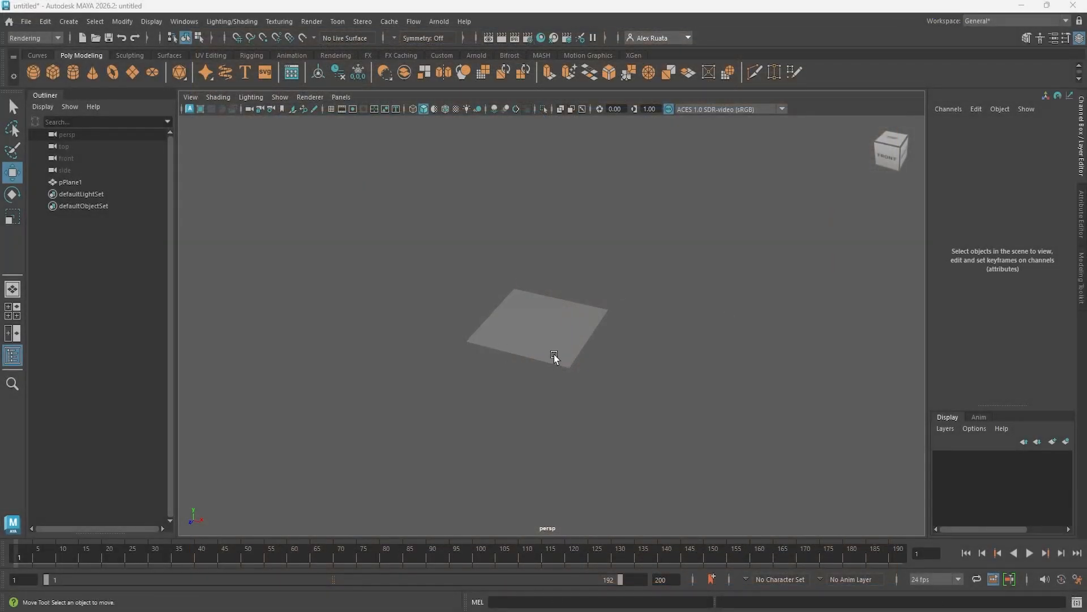
# - Display the plane's polyPlane1 creation settings and examine the proportions of the cards in the JokerCard_Texture_week5.jpg reference image
pyautogui.click(566, 333)
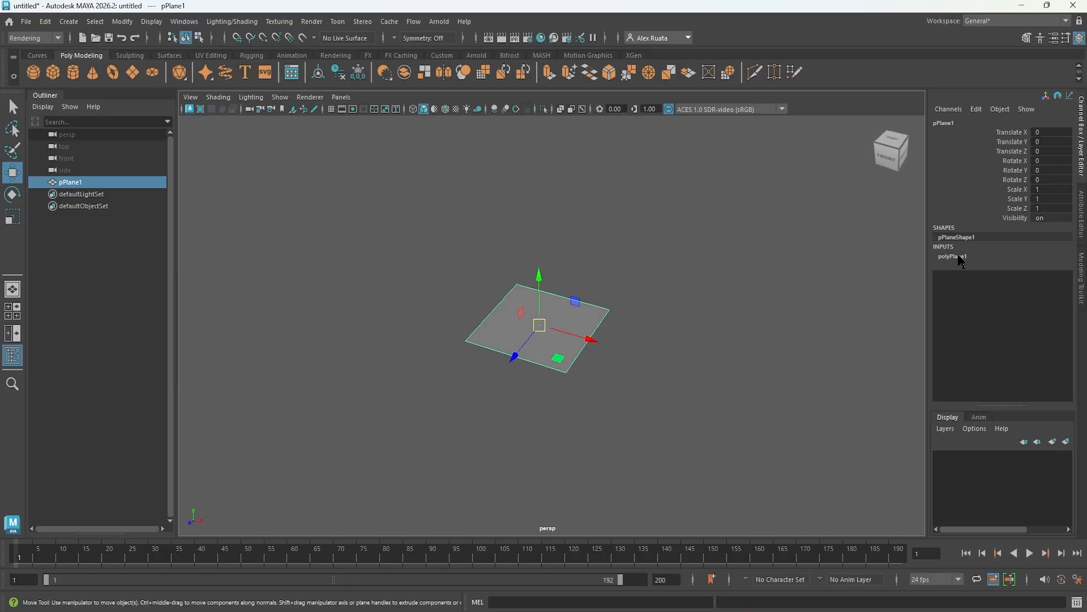
pyautogui.click(957, 256)
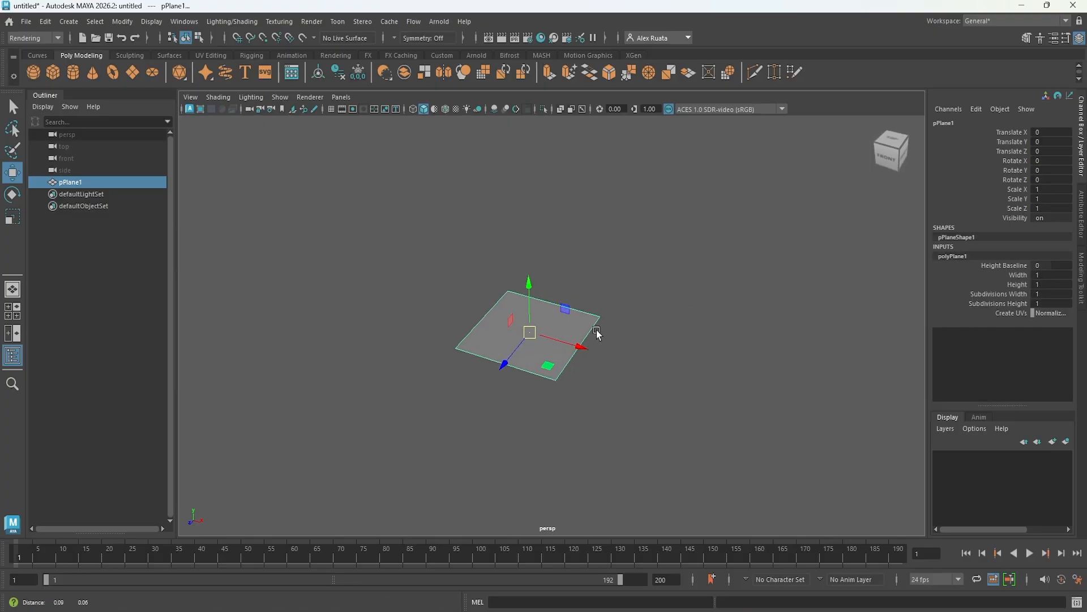
pyautogui.scroll(6, 607, 334)
pyautogui.keyDown('alt'); pyautogui.moveTo(469, 313); pyautogui.dragTo(518, 312, button='middle'); pyautogui.keyUp('alt')
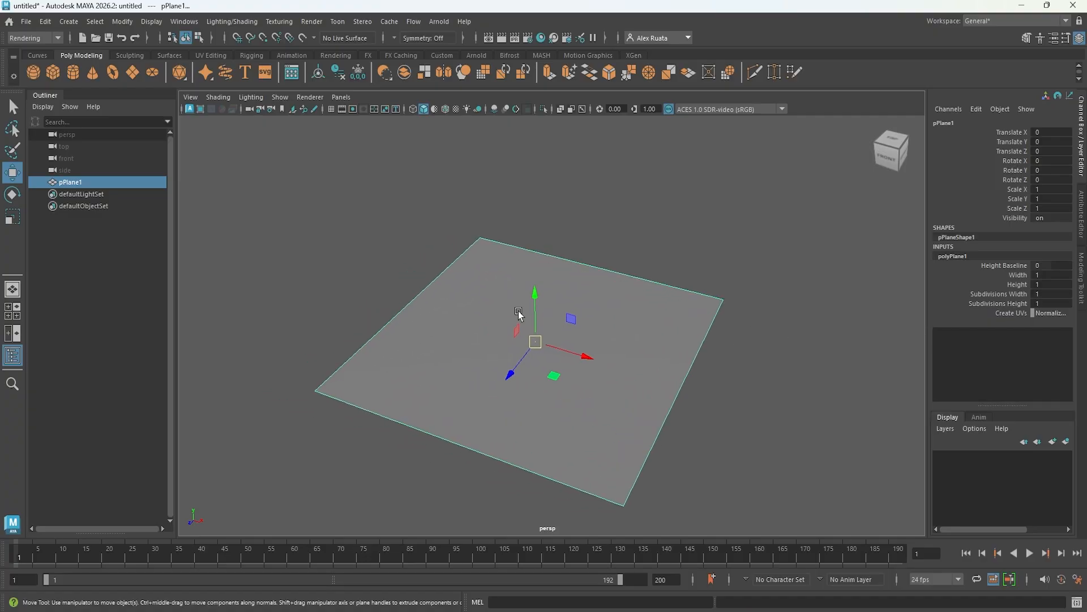
pyautogui.moveTo(519, 313)
pyautogui.keyDown('alt'); pyautogui.mouseDown()
pyautogui.moveTo(550, 330)
pyautogui.moveTo(534, 318)
pyautogui.mouseUp(); pyautogui.keyUp('alt')
pyautogui.keyDown('alt'); pyautogui.moveTo(568, 324); pyautogui.dragTo(553, 325, button='right'); pyautogui.keyUp('alt')
pyautogui.keyDown('alt'); pyautogui.moveTo(553, 326); pyautogui.dragTo(730, 352); pyautogui.keyUp('alt')
pyautogui.hotkey('alt', 'Tab')
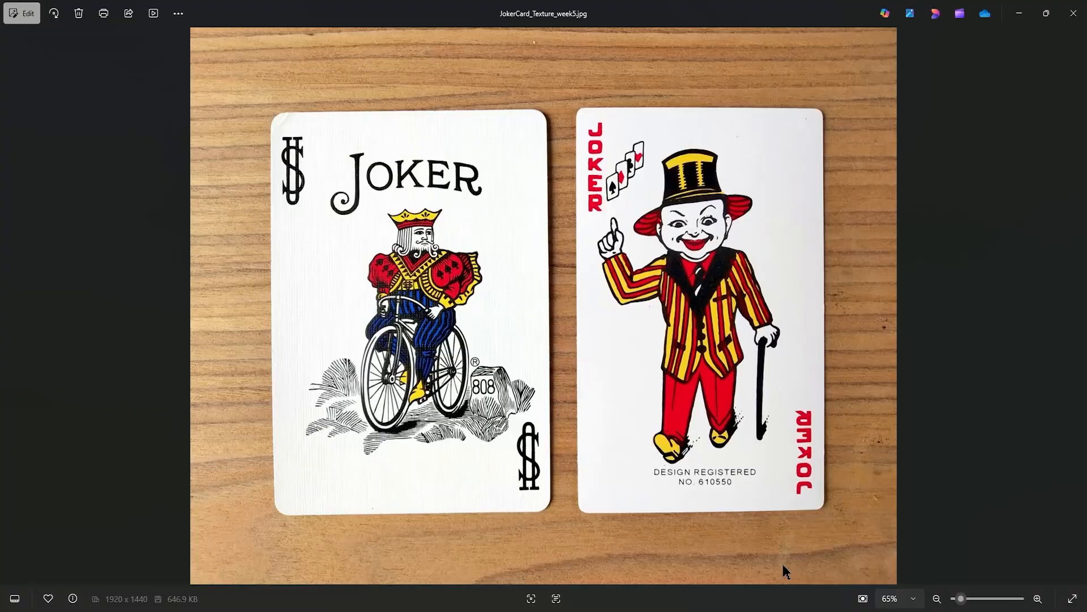
pyautogui.click(1019, 14)
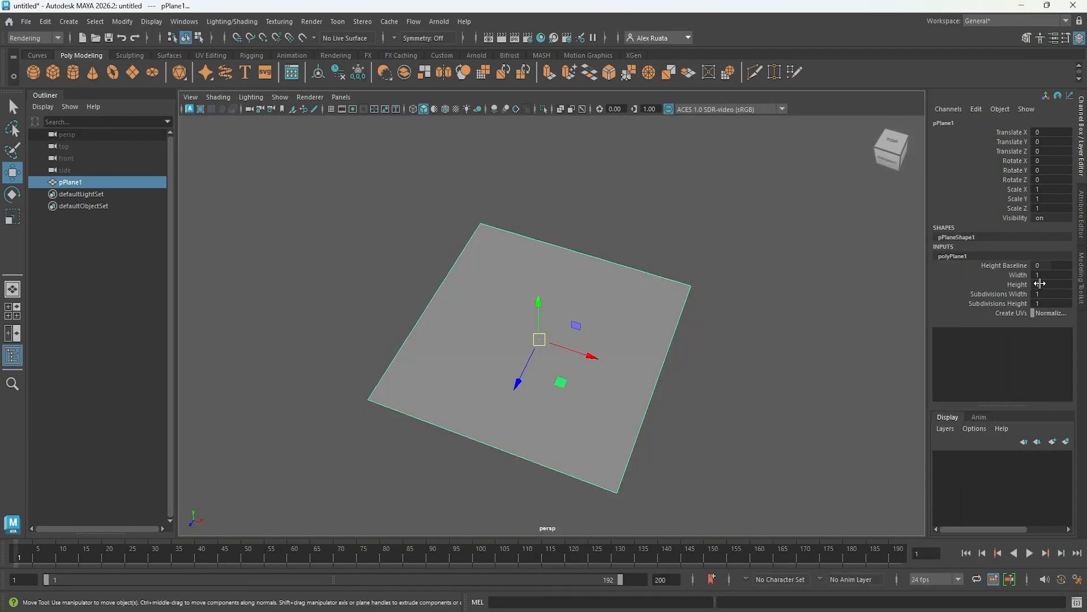
# - Set the plane's polyPlane1 width to 2.5 and height to 3.5, and frame the plane in the view
pyautogui.click(1042, 277)
pyautogui.write('2.5')
pyautogui.press('Return')
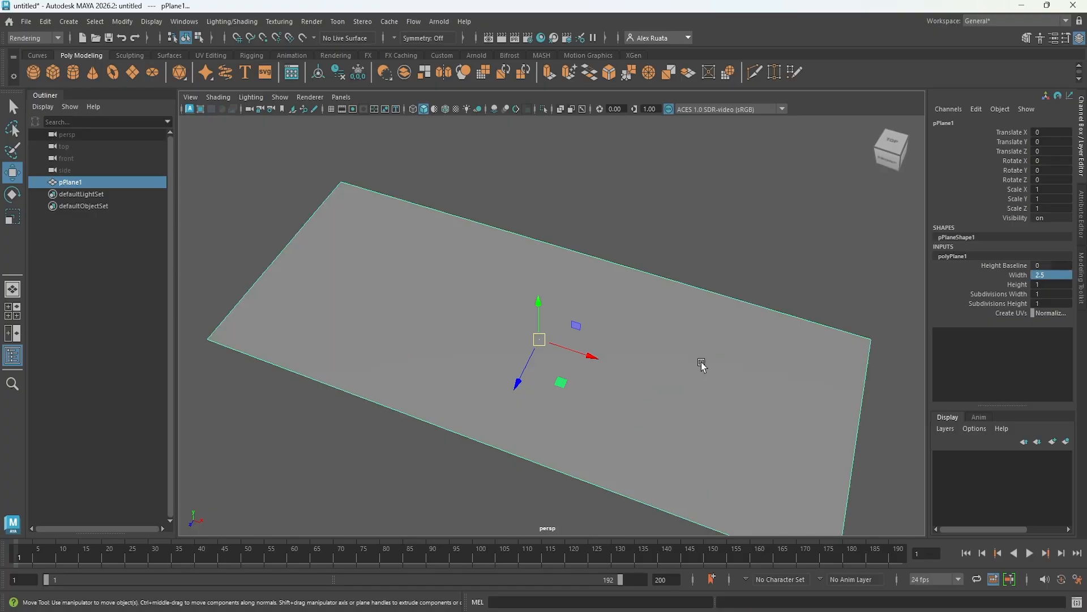
pyautogui.click(1060, 284)
pyautogui.write('3.5')
pyautogui.press('Return')
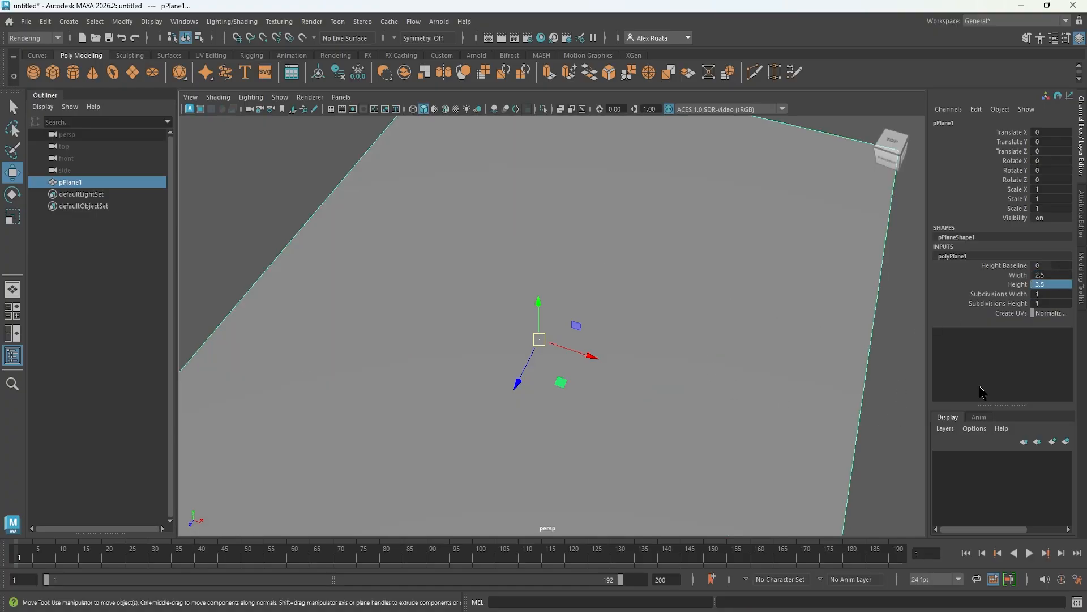
pyautogui.press('f')
pyautogui.keyDown('alt'); pyautogui.moveTo(563, 364); pyautogui.dragTo(597, 338); pyautogui.keyUp('alt')
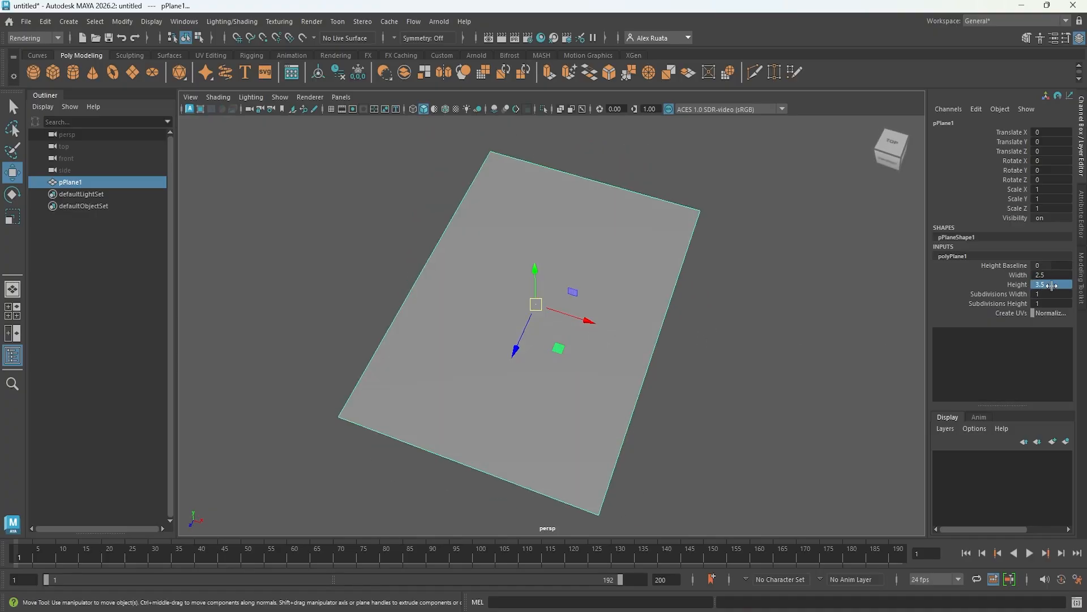
# - Reset the plane's polyPlane1 width and height to 1
pyautogui.click(1052, 284)
pyautogui.write('0')
pyautogui.click(1058, 275)
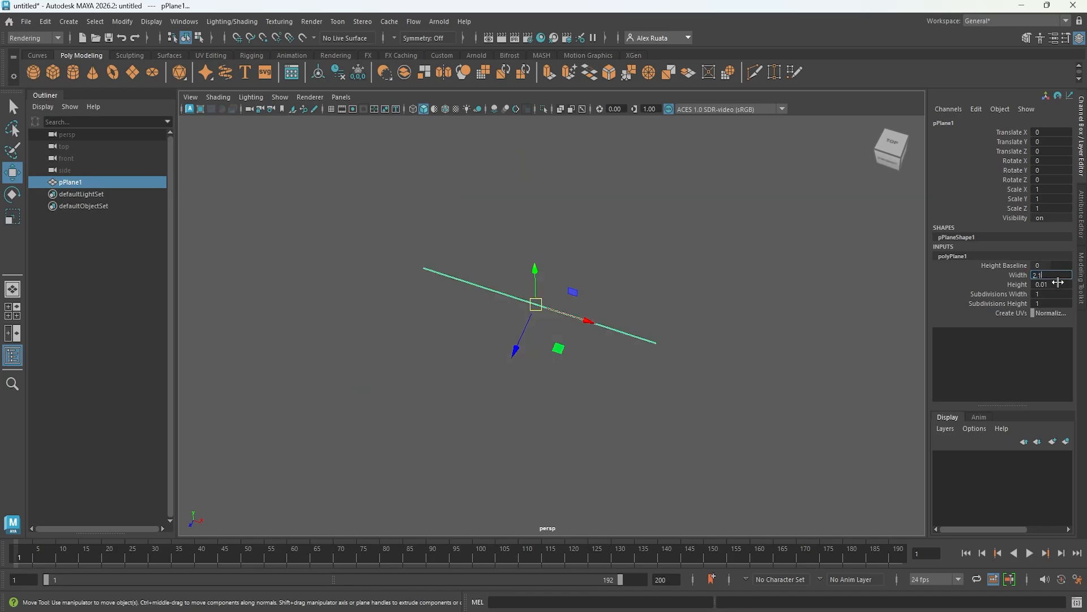
pyautogui.click(1058, 285)
pyautogui.click(1056, 275)
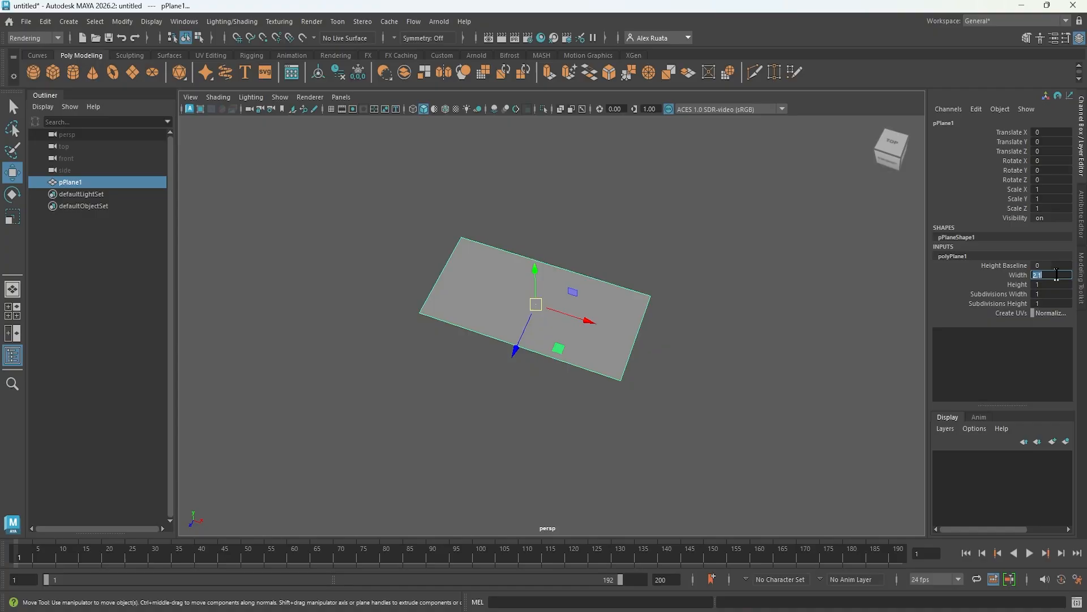
pyautogui.write('1')
pyautogui.click(738, 279)
# - Scale the plane to card proportions with Scale X 2.5 and Scale Z 3.5
pyautogui.click(552, 306)
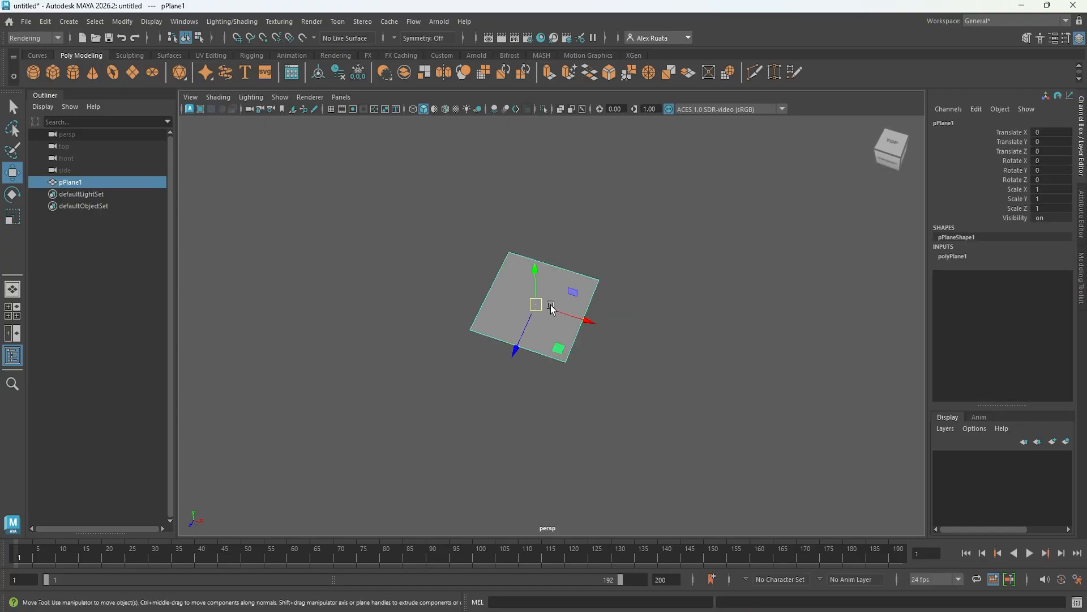
pyautogui.click(1048, 192)
pyautogui.write('2.5')
pyautogui.press('Return')
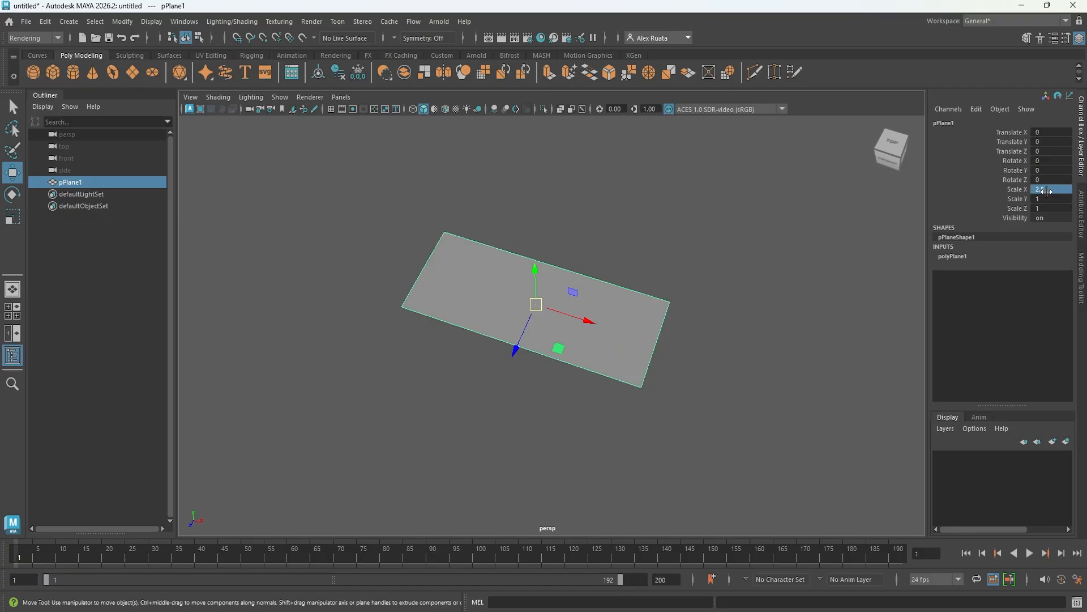
pyautogui.click(1048, 208)
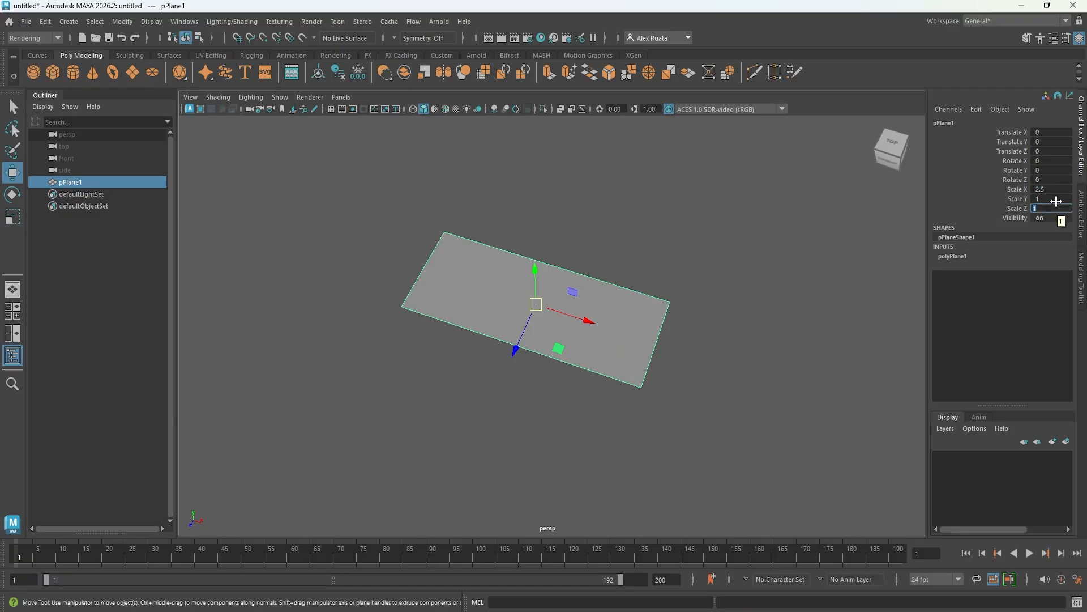
pyautogui.write('2.5')
pyautogui.press('Return')
pyautogui.click(1043, 210)
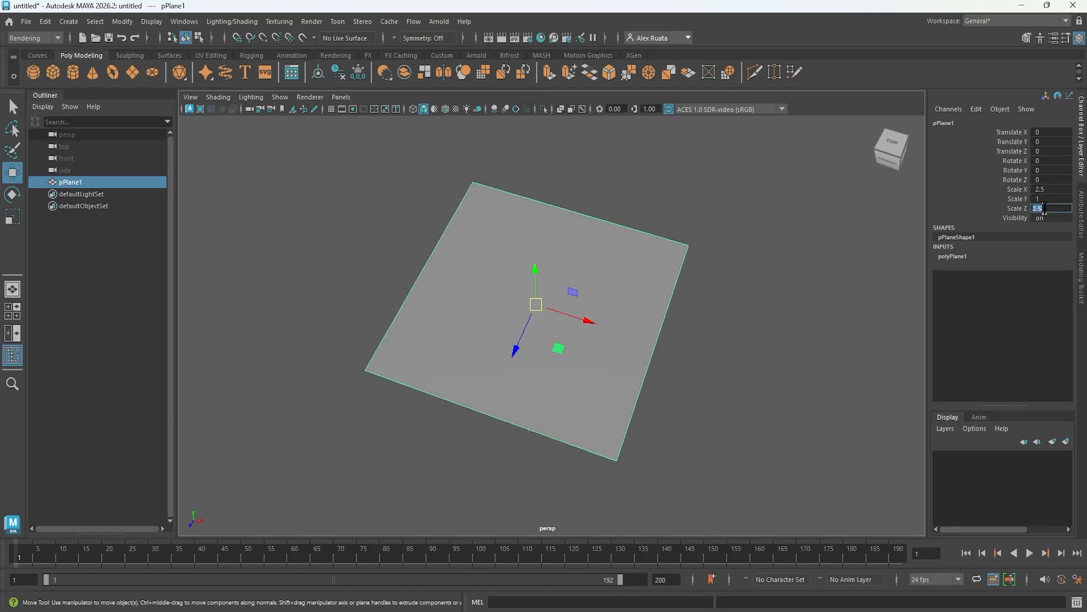
pyautogui.press('Return')
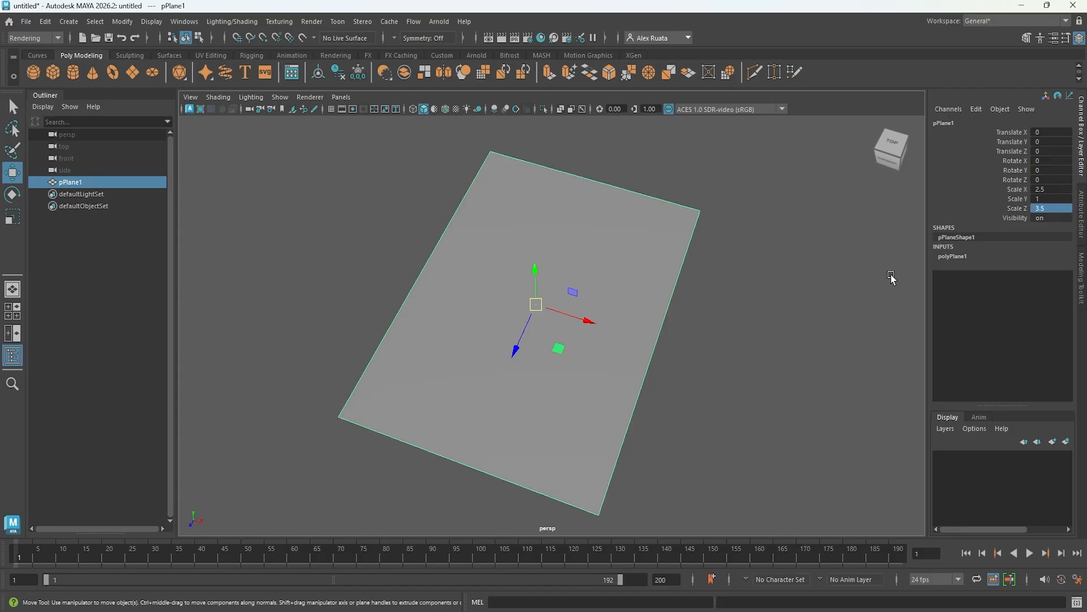
# - Freeze the plane's transformations and delete its construction history
pyautogui.keyDown('alt'); pyautogui.moveTo(658, 313); pyautogui.dragTo(652, 309, button='middle'); pyautogui.keyUp('alt')
pyautogui.keyDown('alt'); pyautogui.moveTo(652, 309); pyautogui.dragTo(655, 299); pyautogui.keyUp('alt')
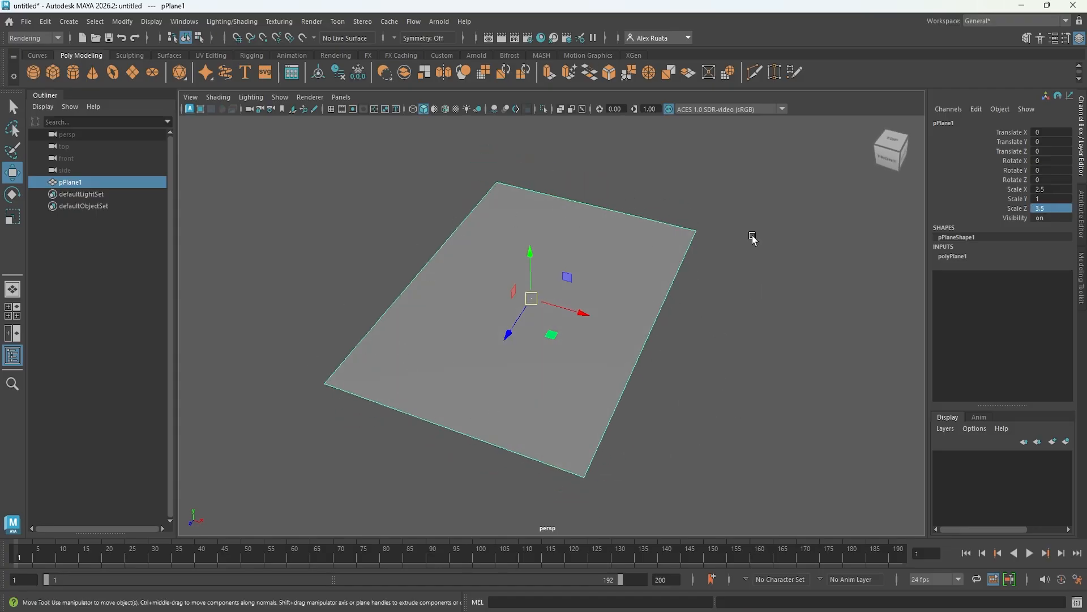
pyautogui.click(121, 21)
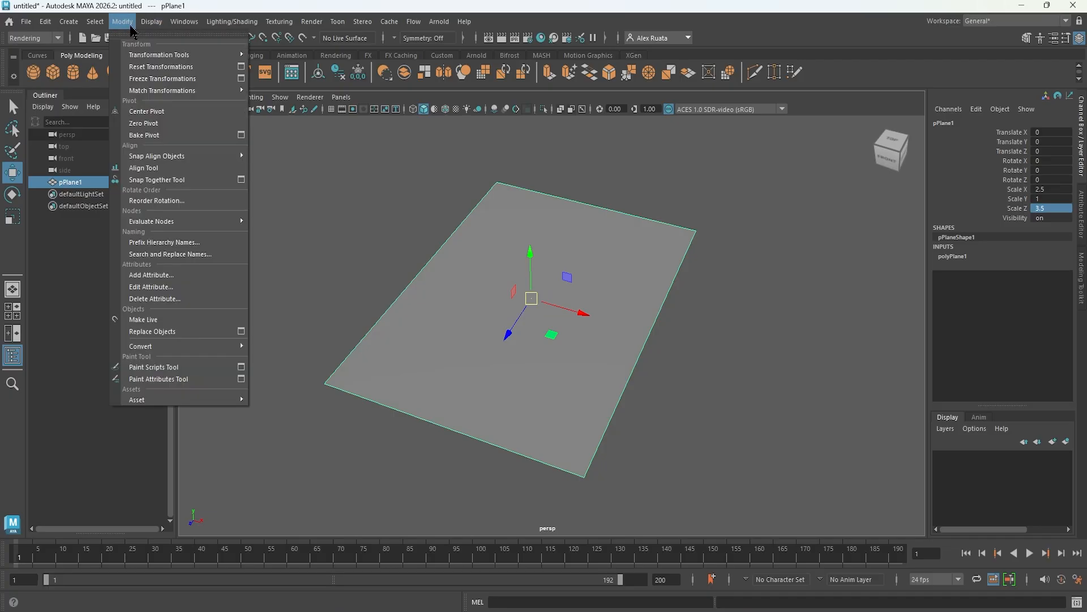
pyautogui.click(161, 78)
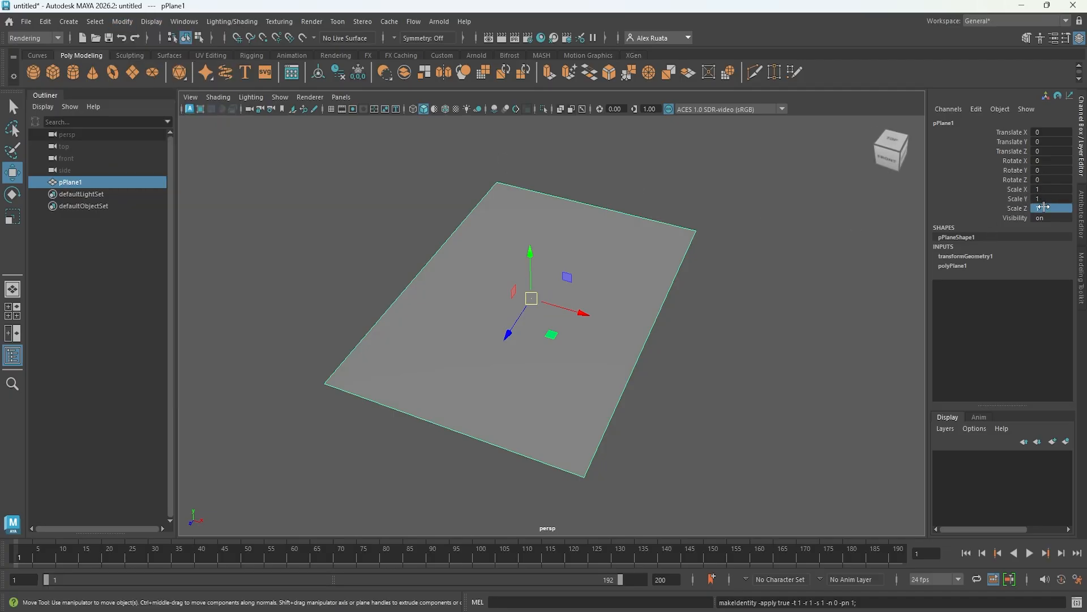
pyautogui.click(45, 21)
pyautogui.moveTo(117, 164)
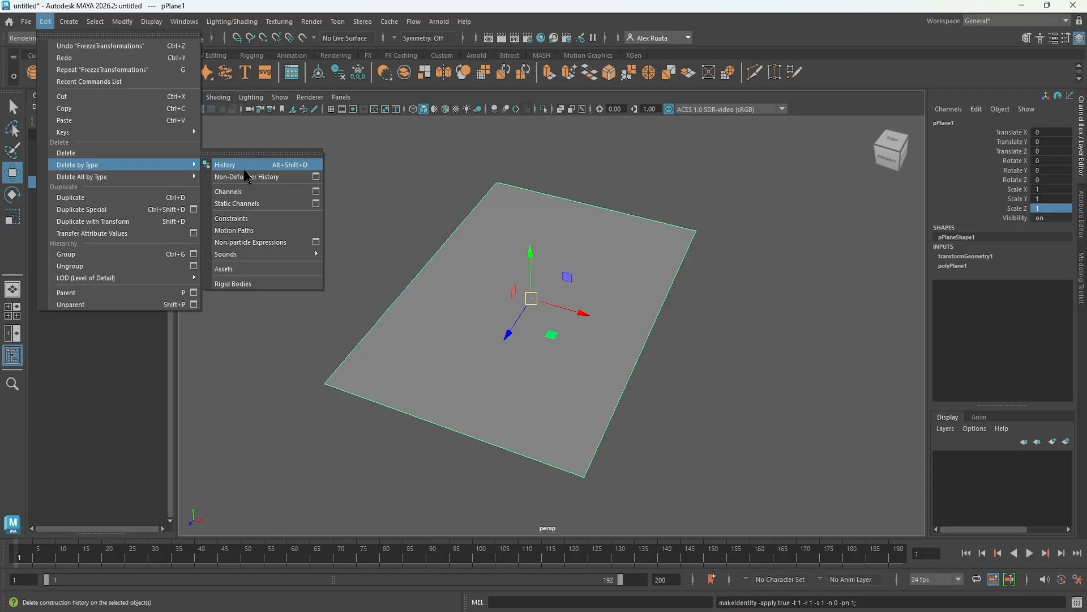
pyautogui.click(245, 168)
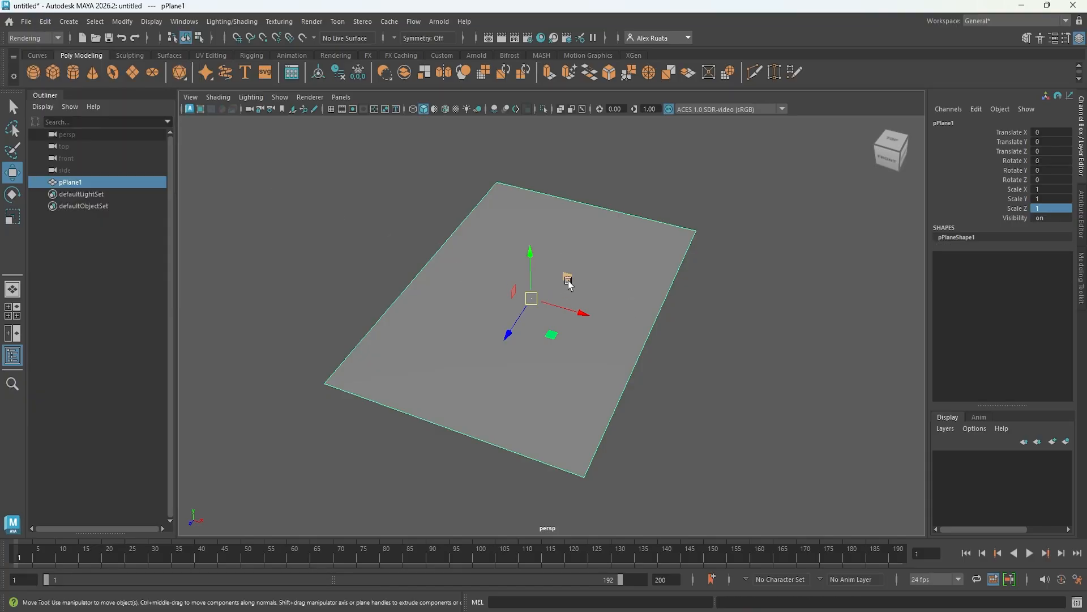
# - Assign a new Blinn material to the plane
pyautogui.keyDown('alt'); pyautogui.moveTo(514, 296); pyautogui.dragTo(519, 297, button='middle'); pyautogui.keyUp('alt')
pyautogui.keyDown('alt'); pyautogui.moveTo(511, 291); pyautogui.dragTo(520, 297); pyautogui.keyUp('alt')
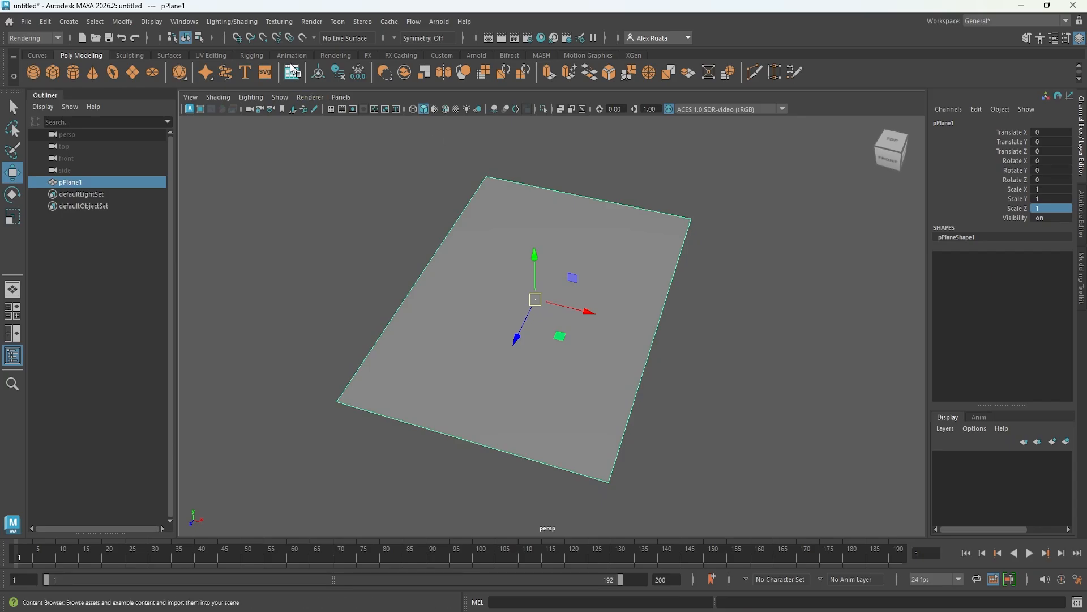
pyautogui.click(335, 55)
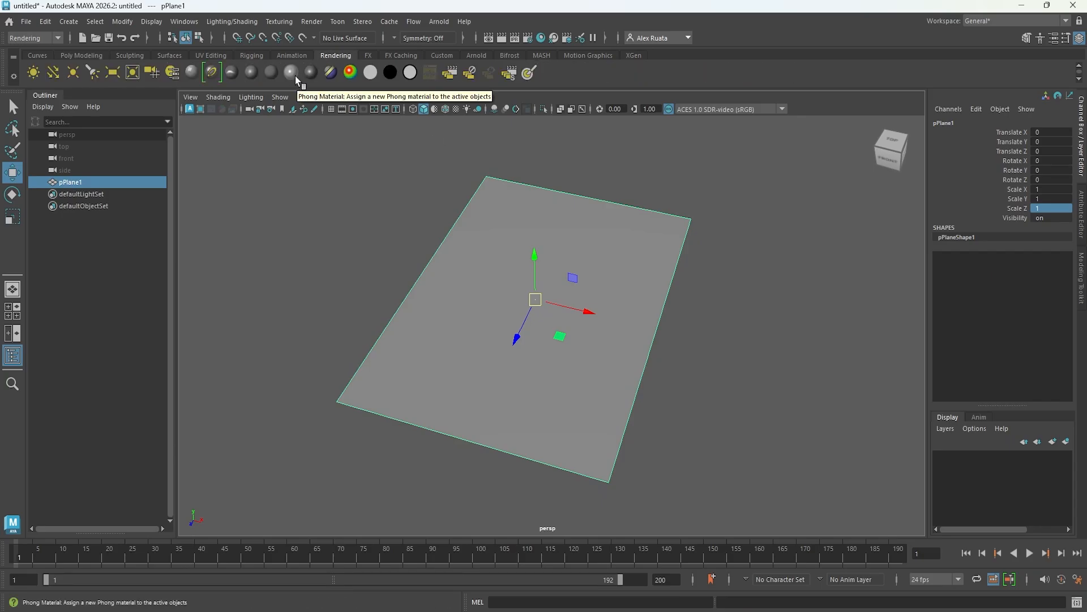
pyautogui.click(247, 79)
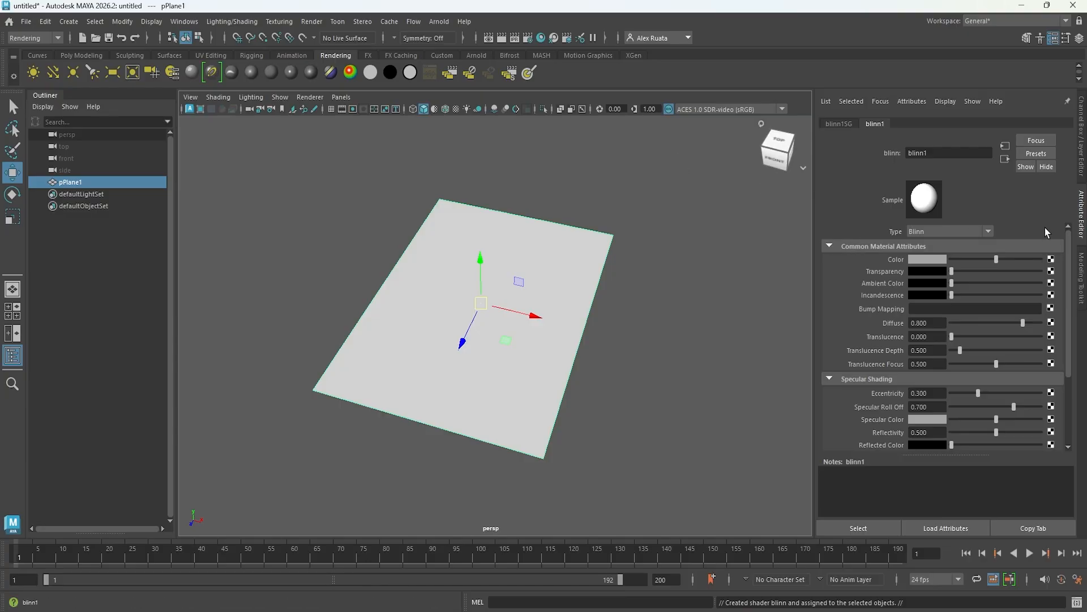
# - Connect a File texture to the Blinn material's color and load JokerCard_Texture_week5.jpg from the week 5 sourceimages folder
pyautogui.click(1051, 259)
pyautogui.click(469, 314)
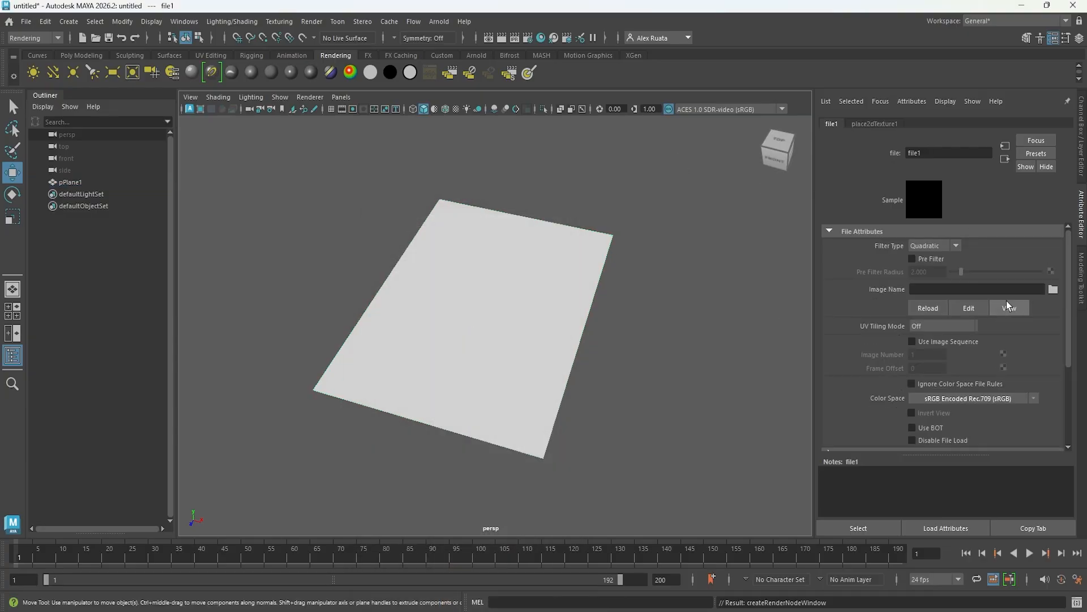
pyautogui.click(1053, 289)
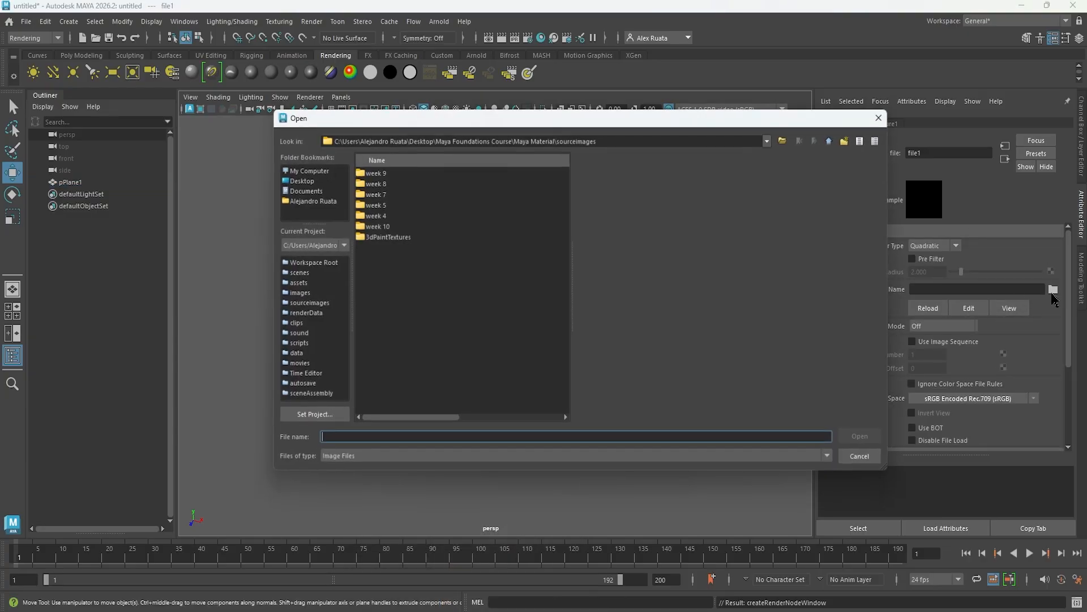
pyautogui.doubleClick(368, 206)
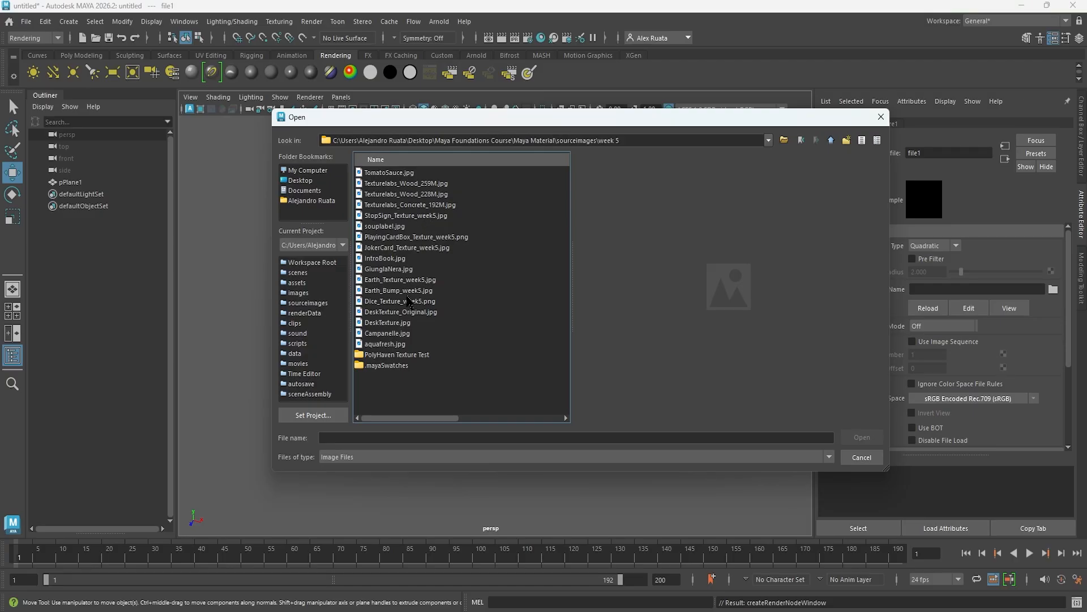
pyautogui.click(410, 311)
pyautogui.click(413, 185)
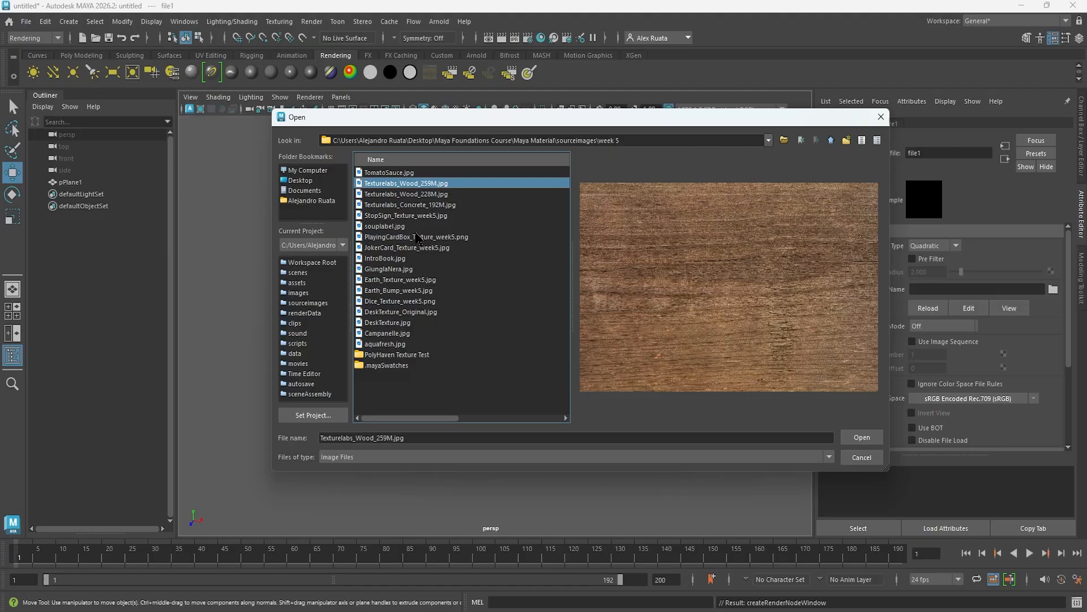
pyautogui.click(418, 238)
pyautogui.click(422, 248)
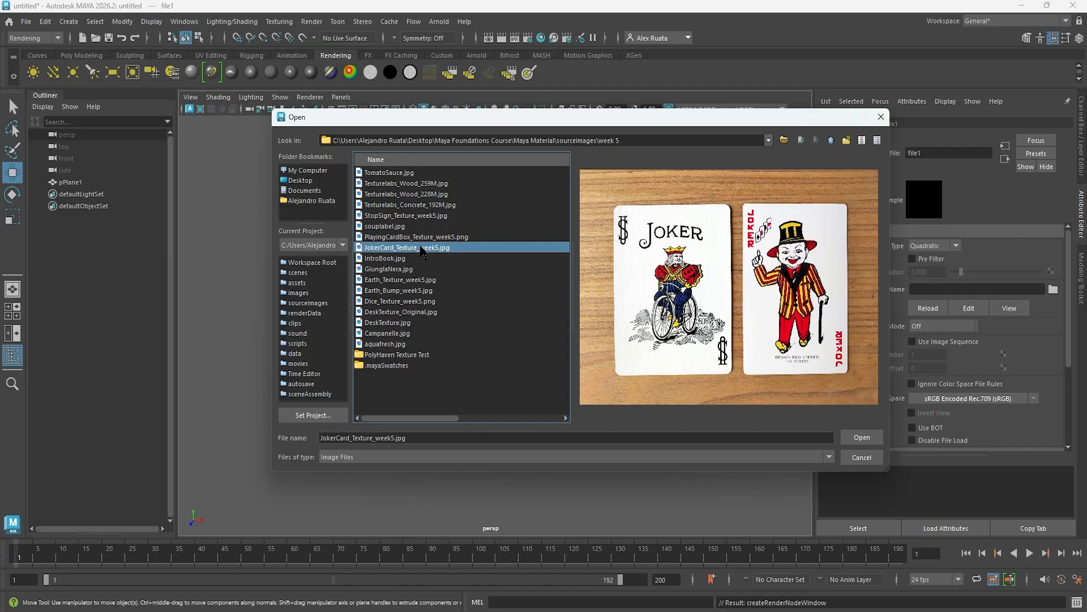
pyautogui.doubleClick(422, 248)
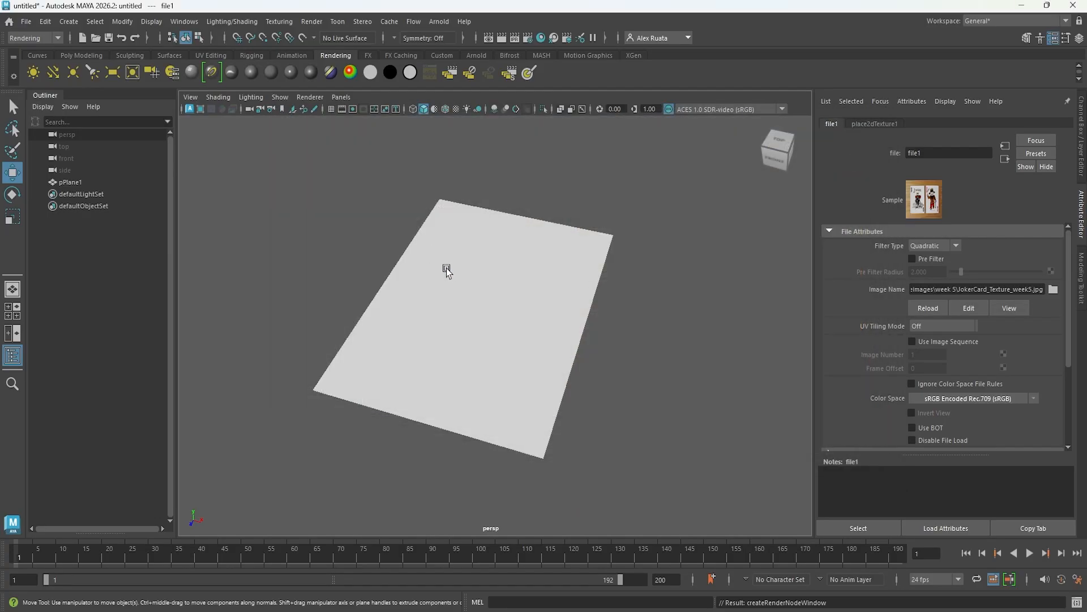
# - Turn on textured display in the viewport and inspect how the joker card image maps onto the plane
pyautogui.click(456, 109)
pyautogui.moveTo(458, 226); pyautogui.dragTo(446, 216, button='middle')
pyautogui.keyDown('alt'); pyautogui.moveTo(447, 215); pyautogui.dragTo(473, 241); pyautogui.keyUp('alt')
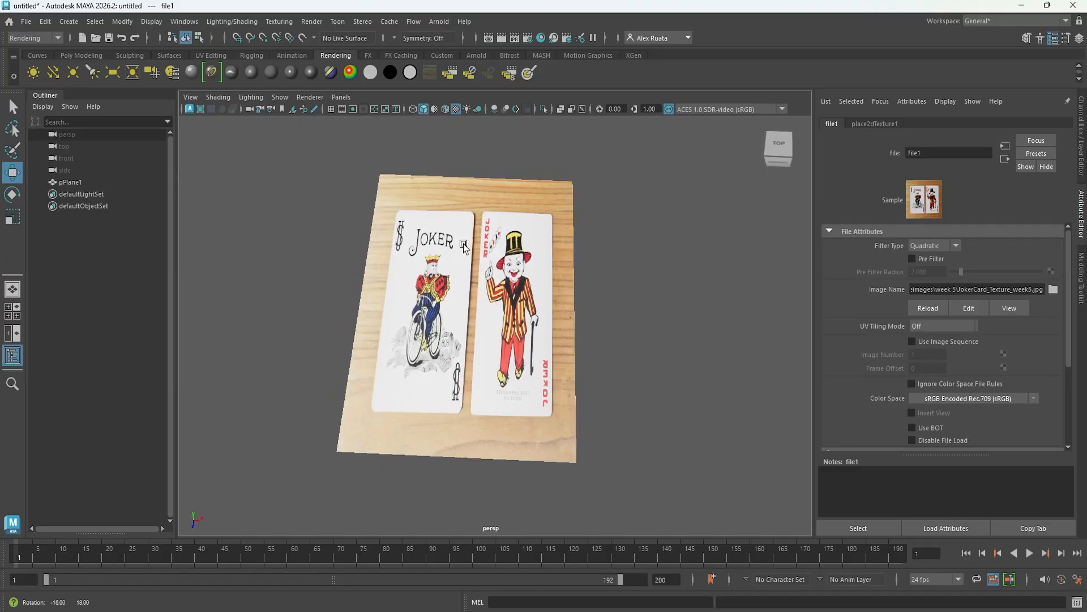
pyautogui.keyDown('alt'); pyautogui.moveTo(473, 241); pyautogui.dragTo(428, 231); pyautogui.keyUp('alt')
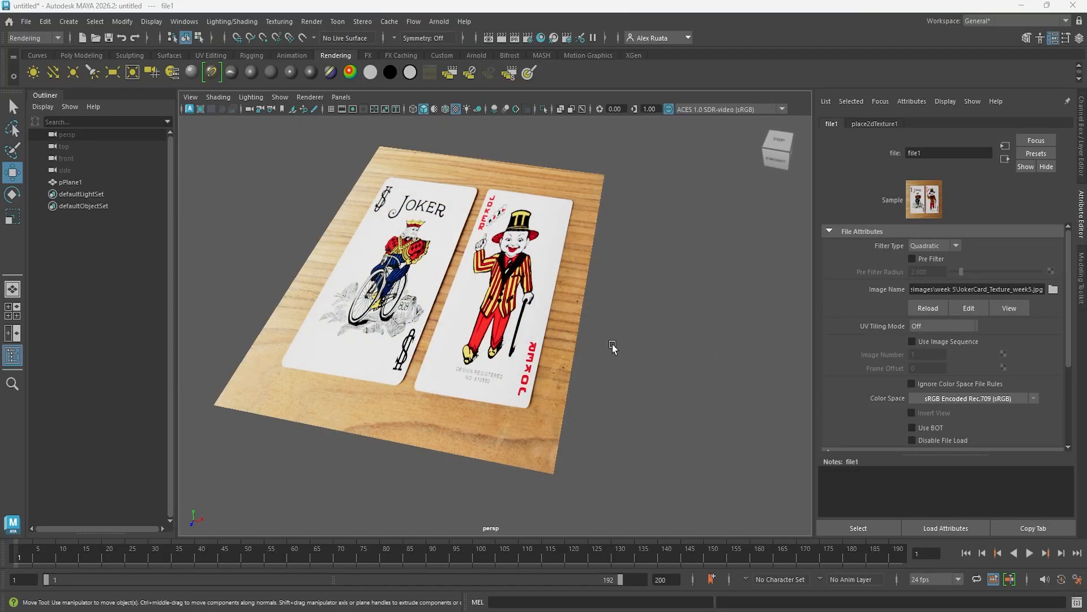
pyautogui.keyDown('alt'); pyautogui.moveTo(535, 333); pyautogui.dragTo(630, 334, button='middle'); pyautogui.keyUp('alt')
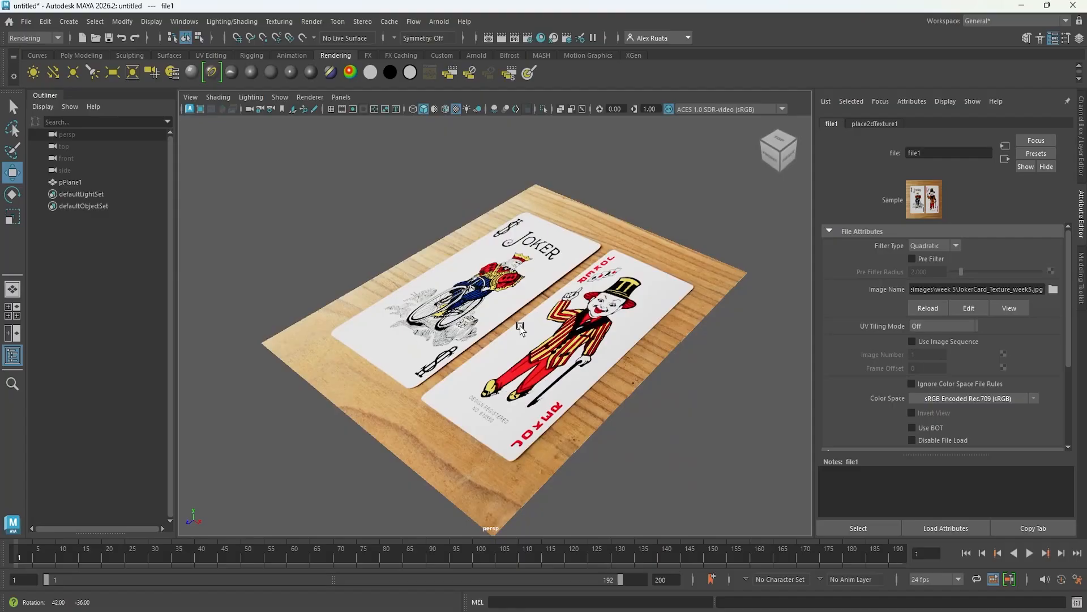
pyautogui.keyDown('alt'); pyautogui.moveTo(520, 328); pyautogui.dragTo(564, 327); pyautogui.keyUp('alt')
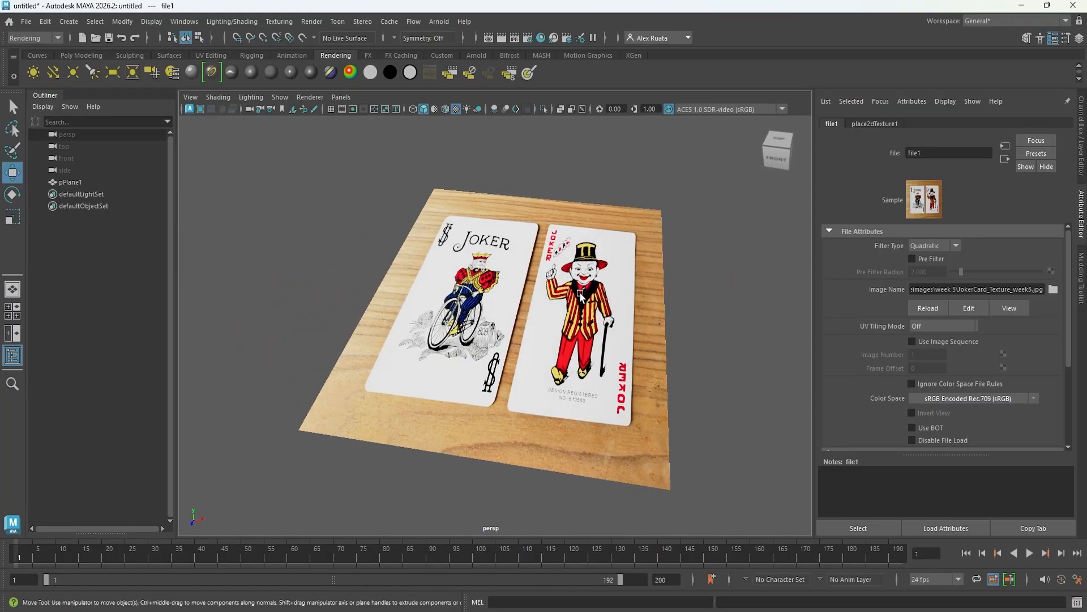
pyautogui.keyDown('alt'); pyautogui.moveTo(588, 301); pyautogui.dragTo(560, 301); pyautogui.keyUp('alt')
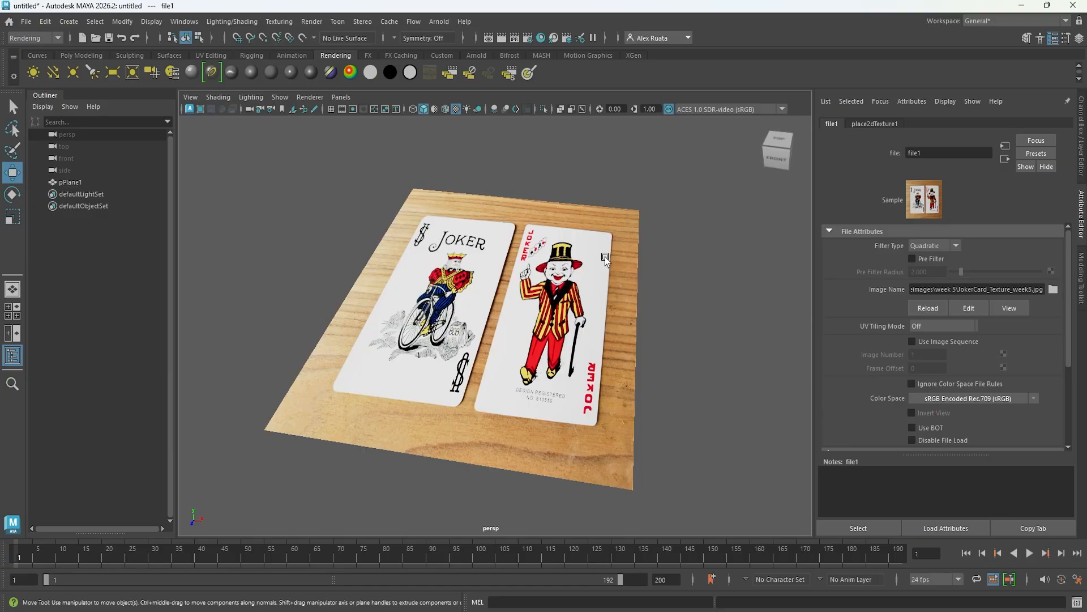
# - Switch to the Modeling menu set, open the UV Editor in its own window and close it again
pyautogui.click(45, 38)
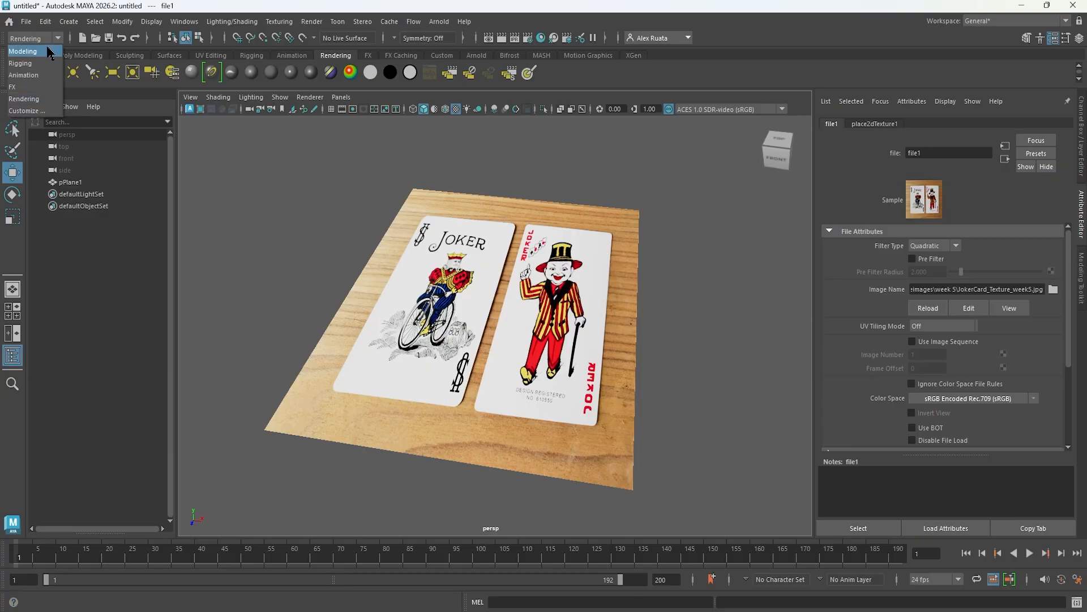
pyautogui.click(45, 52)
pyautogui.click(451, 21)
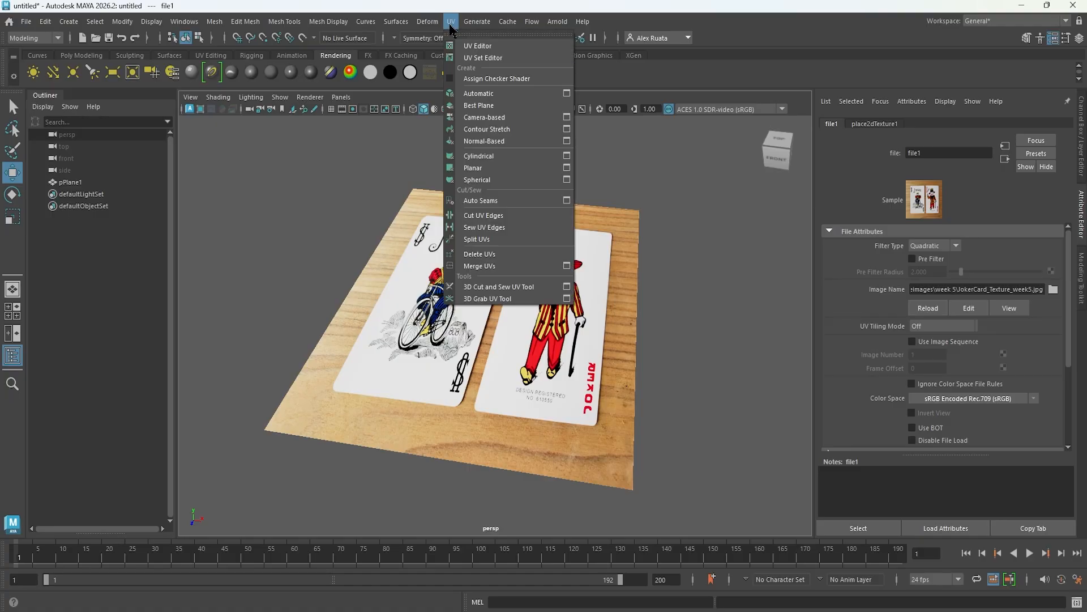
pyautogui.click(478, 46)
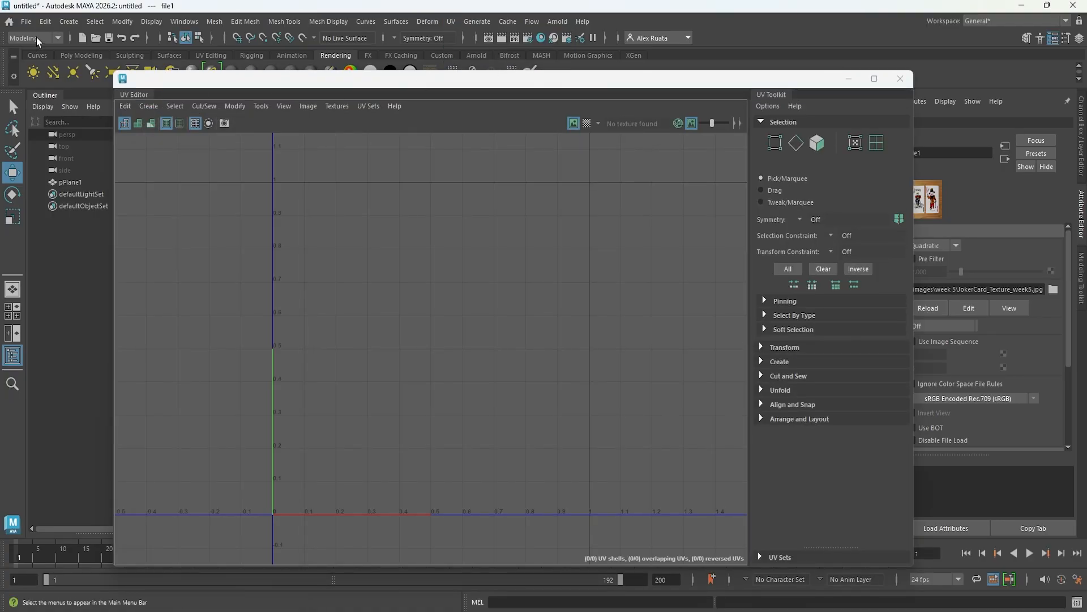
pyautogui.click(901, 79)
pyautogui.click(456, 24)
pyautogui.click(490, 46)
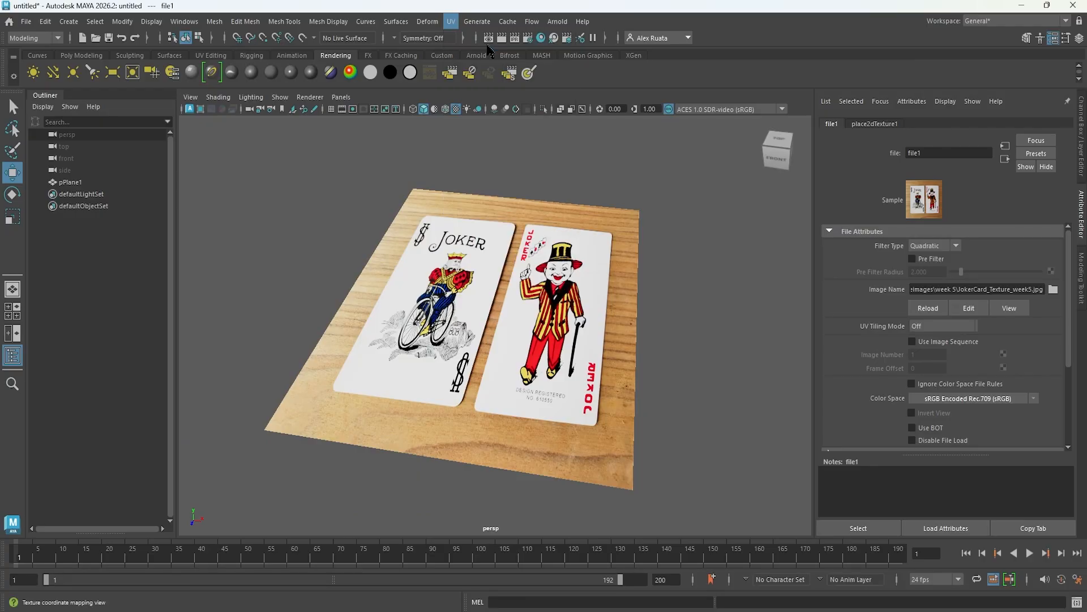
pyautogui.click(901, 79)
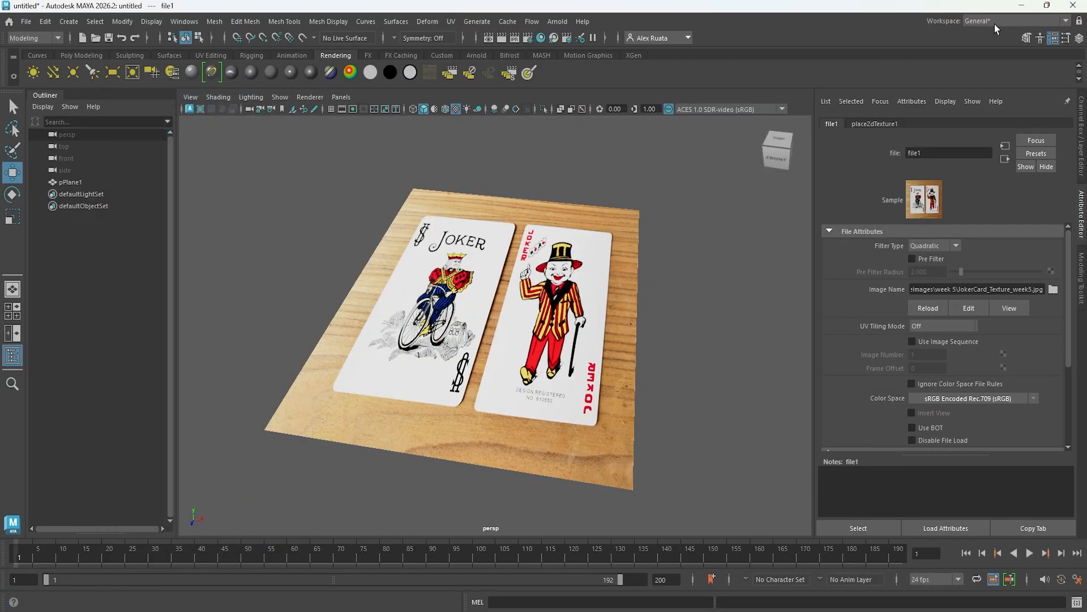
# - Change the workspace to UV Editing and widen the perspective viewport next to the UV Editor
pyautogui.click(998, 22)
pyautogui.click(988, 95)
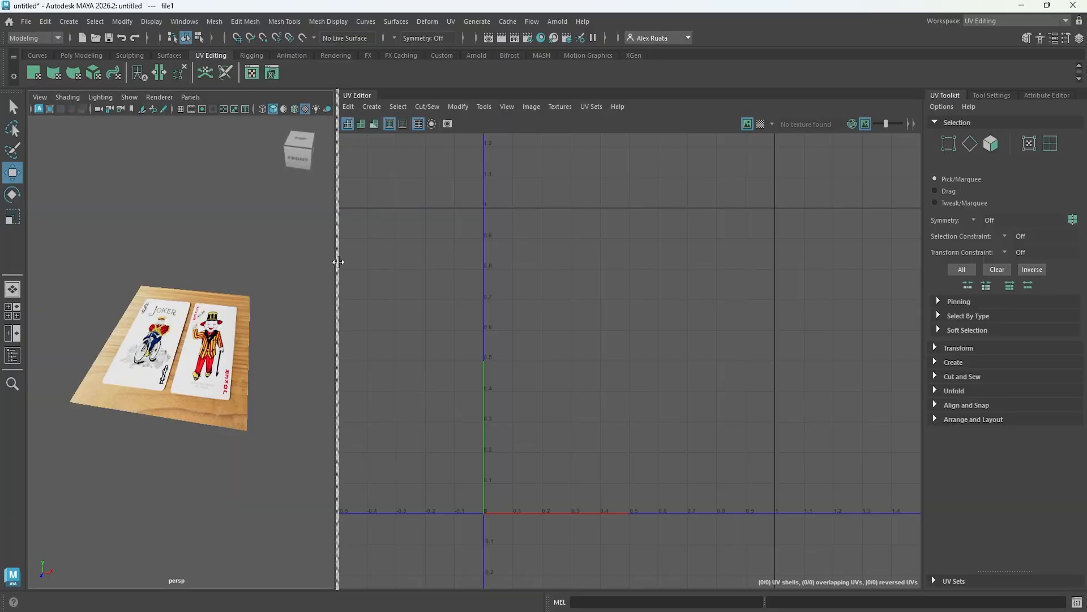
pyautogui.moveTo(337, 261); pyautogui.dragTo(481, 252)
pyautogui.scroll(2, 691, 317)
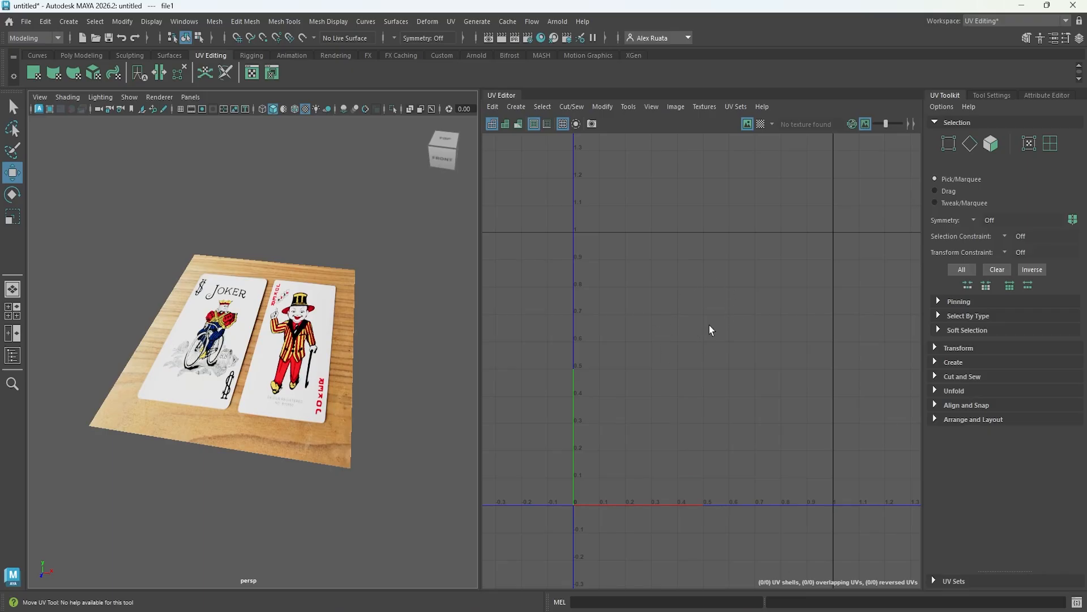
# - Select the plane to show its UVs over the joker card image, and orbit around it to compare both views
pyautogui.click(241, 350)
pyautogui.keyDown('alt'); pyautogui.moveTo(275, 349); pyautogui.dragTo(280, 363); pyautogui.keyUp('alt')
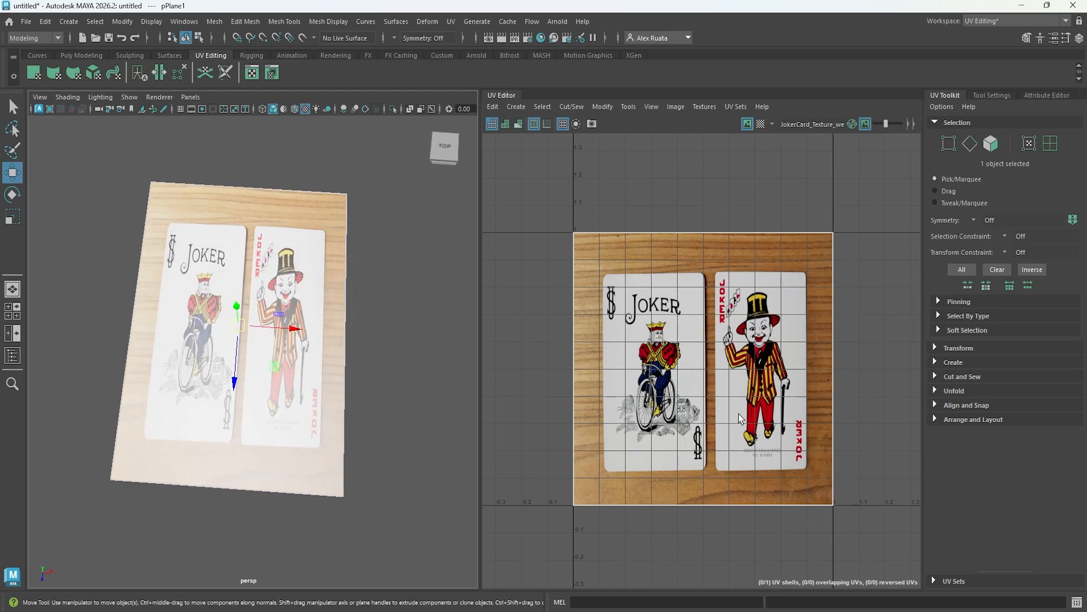
pyautogui.keyDown('alt'); pyautogui.moveTo(324, 390); pyautogui.dragTo(309, 366); pyautogui.keyUp('alt')
pyautogui.keyDown('alt'); pyautogui.moveTo(308, 366); pyautogui.dragTo(388, 354, button='right'); pyautogui.keyUp('alt')
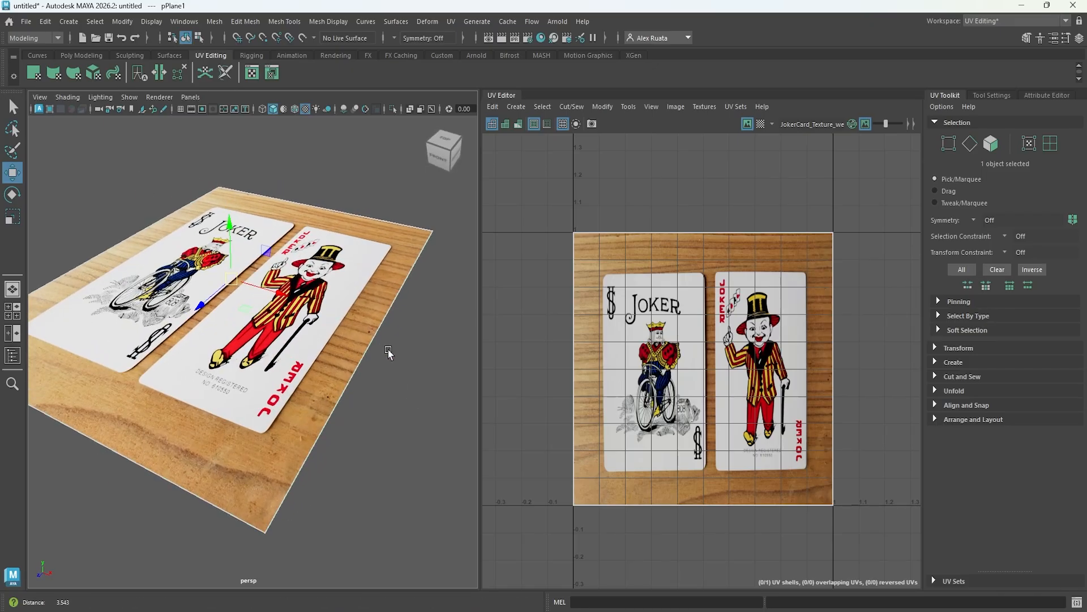
pyautogui.keyDown('alt'); pyautogui.moveTo(389, 353); pyautogui.dragTo(256, 370); pyautogui.keyUp('alt')
# - Try moving the plane's far right corner vertex upward in vertex selection mode
pyautogui.moveTo(183, 272); pyautogui.dragTo(153, 278, button='right')
pyautogui.click(366, 230)
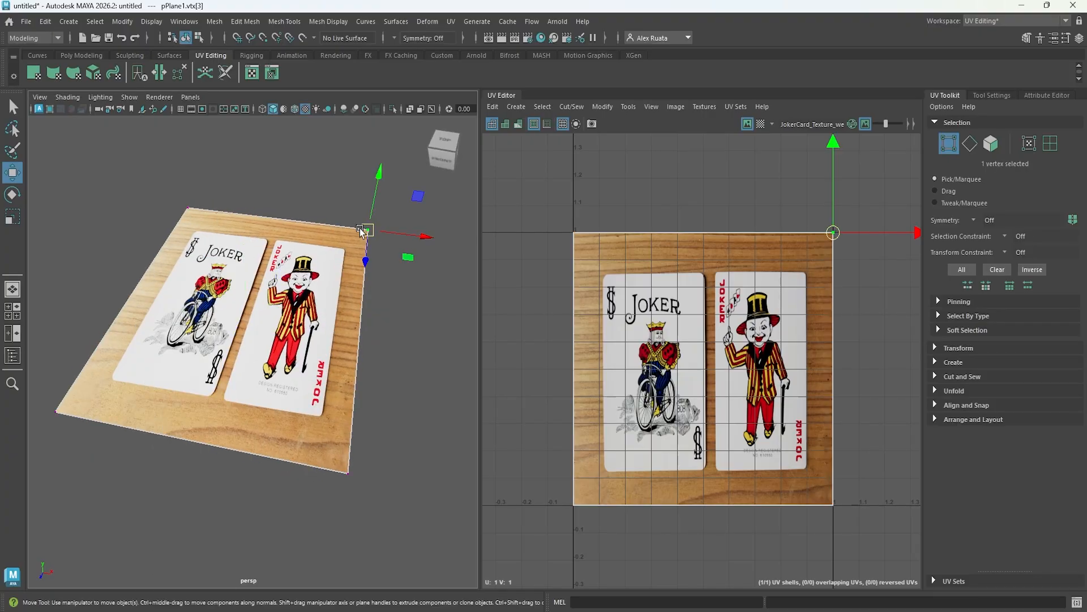
pyautogui.moveTo(379, 193); pyautogui.dragTo(312, 198)
# - Select the plane's edges one by one, try moving the far edge vertically and undo the move
pyautogui.moveTo(271, 243); pyautogui.dragTo(273, 211, button='right')
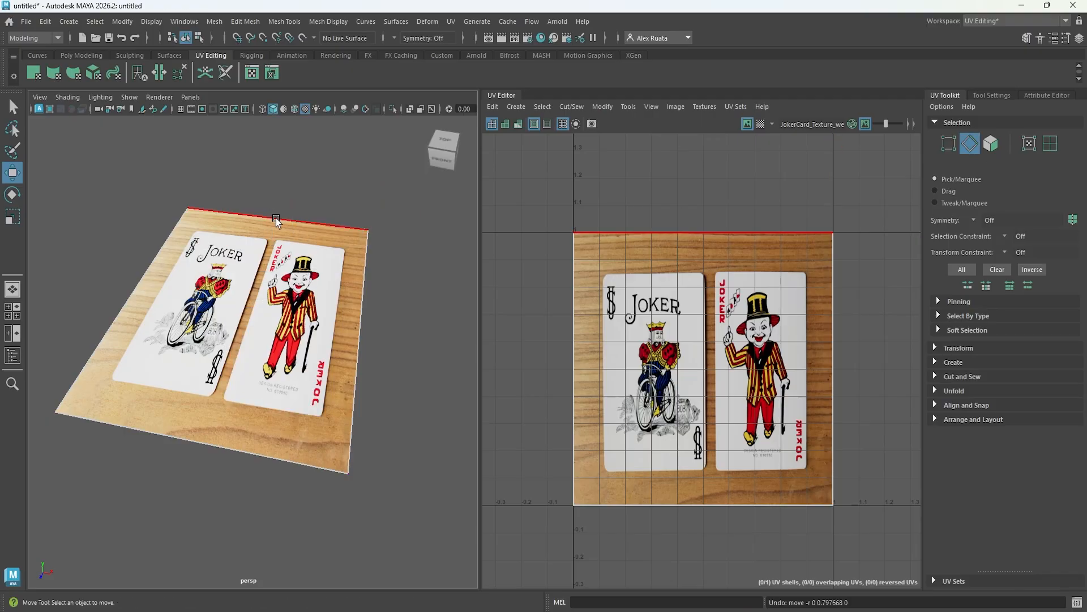
pyautogui.click(274, 218)
pyautogui.click(362, 275)
pyautogui.click(151, 273)
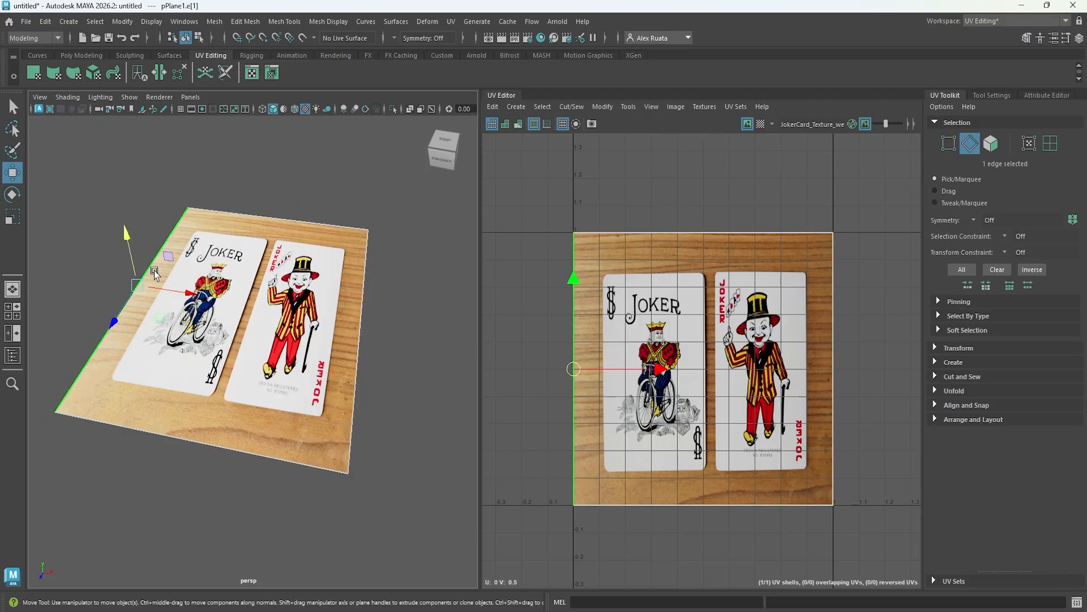
pyautogui.click(164, 424)
pyautogui.click(355, 360)
pyautogui.click(319, 225)
pyautogui.moveTo(277, 183); pyautogui.dragTo(305, 290)
pyautogui.hotkey('ctrl', 'z')
# - Switch the plane to UV selection and pick individual corner UVs to see where they lie in the UV Editor
pyautogui.moveTo(264, 272); pyautogui.dragTo(241, 249, button='right')
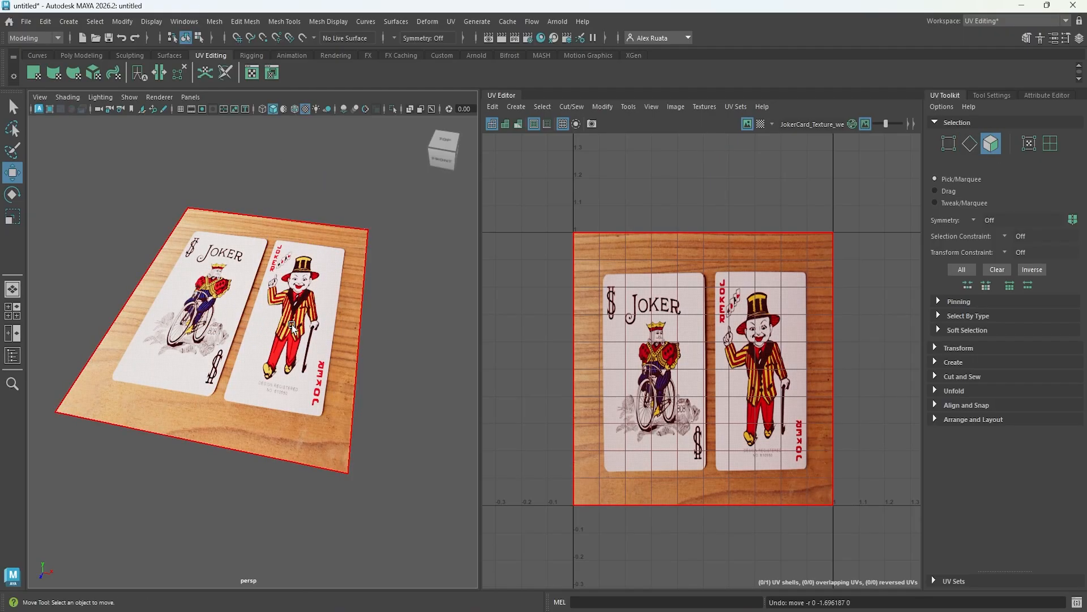
pyautogui.moveTo(292, 325); pyautogui.dragTo(406, 276, button='right')
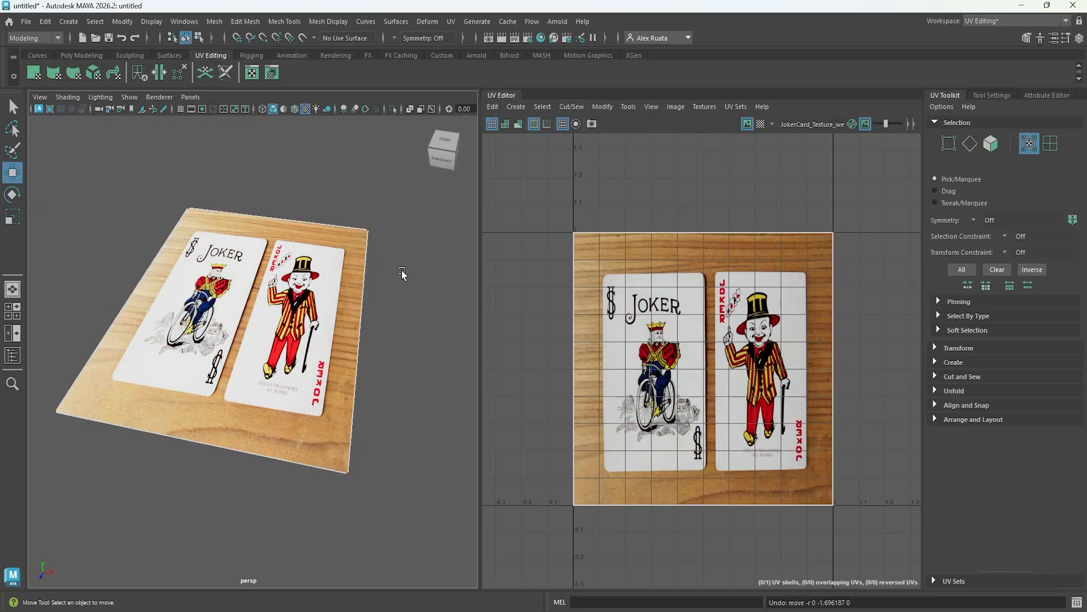
pyautogui.click(365, 233)
pyautogui.keyDown('alt'); pyautogui.moveTo(363, 278); pyautogui.dragTo(263, 326); pyautogui.keyUp('alt')
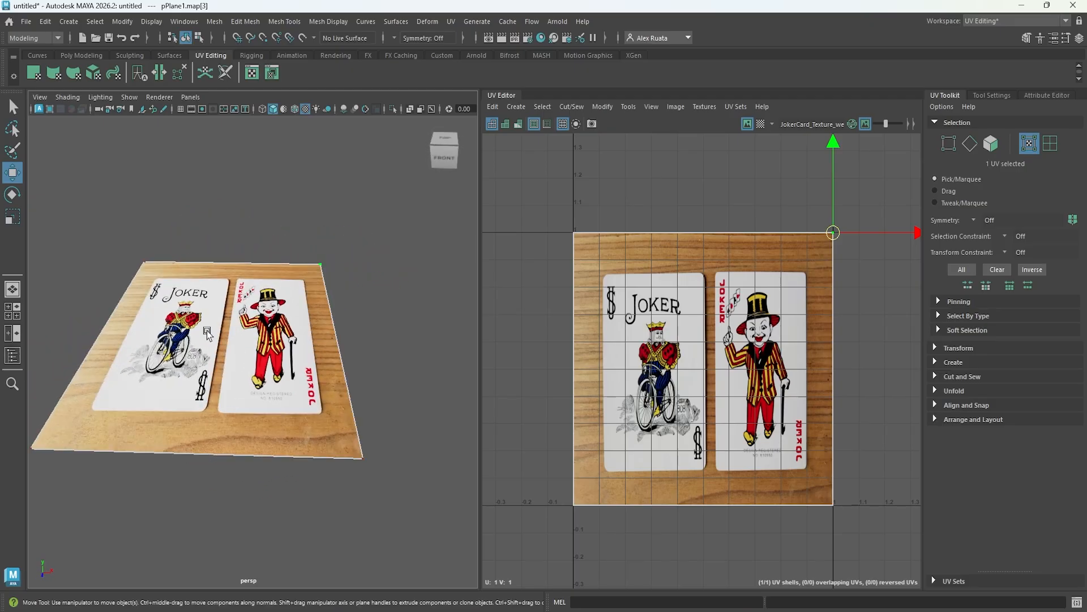
pyautogui.keyDown('alt'); pyautogui.moveTo(201, 334); pyautogui.dragTo(219, 391, button='middle'); pyautogui.keyUp('alt')
pyautogui.click(193, 428)
pyautogui.click(182, 432)
pyautogui.scroll(-1, 225, 389)
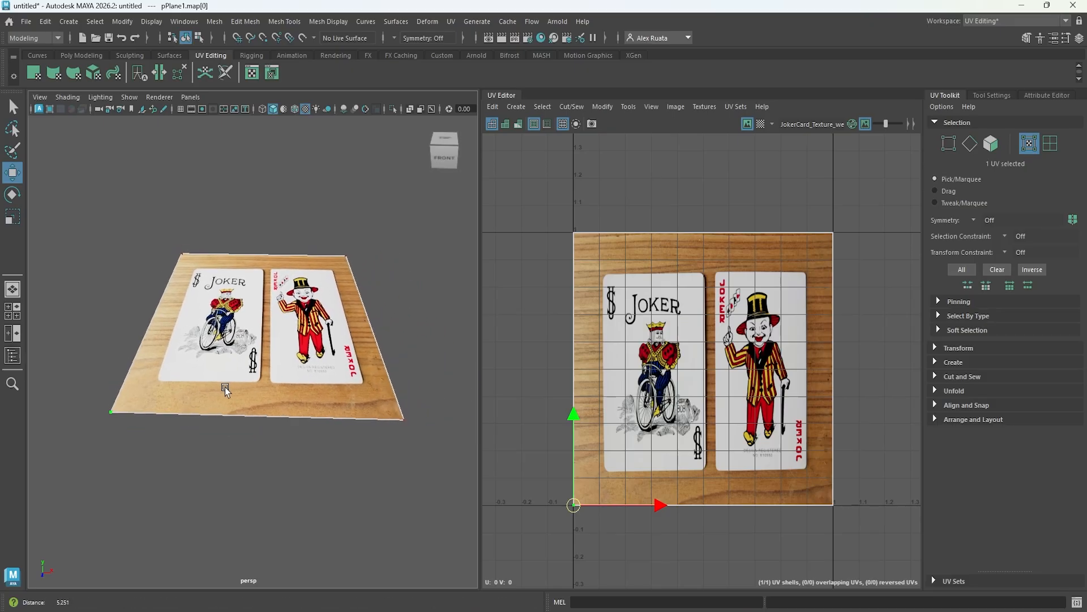
pyautogui.keyDown('alt'); pyautogui.moveTo(226, 389); pyautogui.dragTo(197, 398); pyautogui.keyUp('alt')
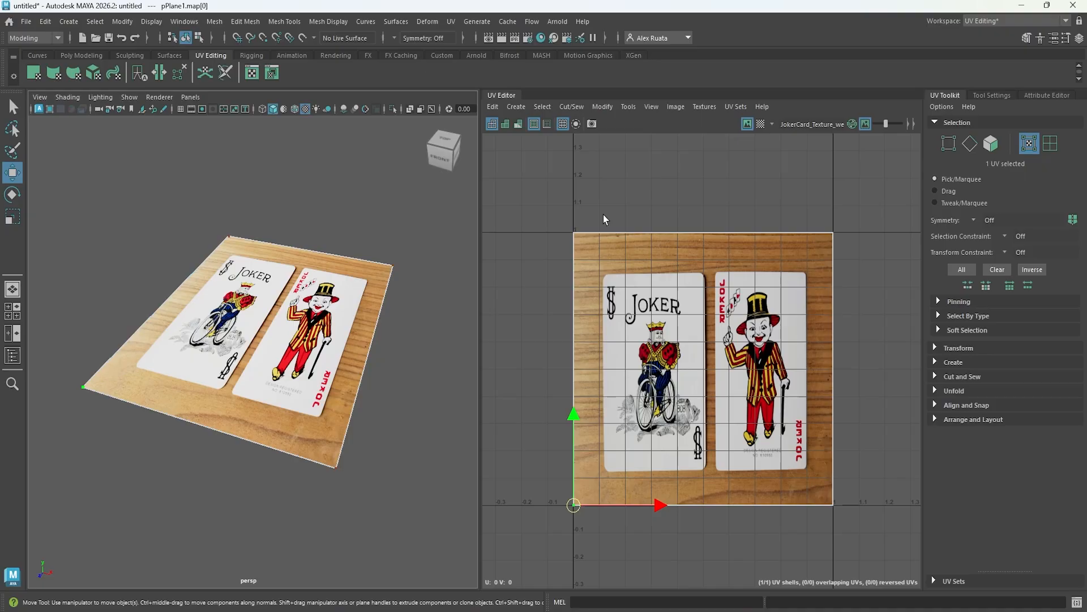
# - Try moving the upper-left UV away from the image corner and rotating it, and undo the changes
pyautogui.click(575, 233)
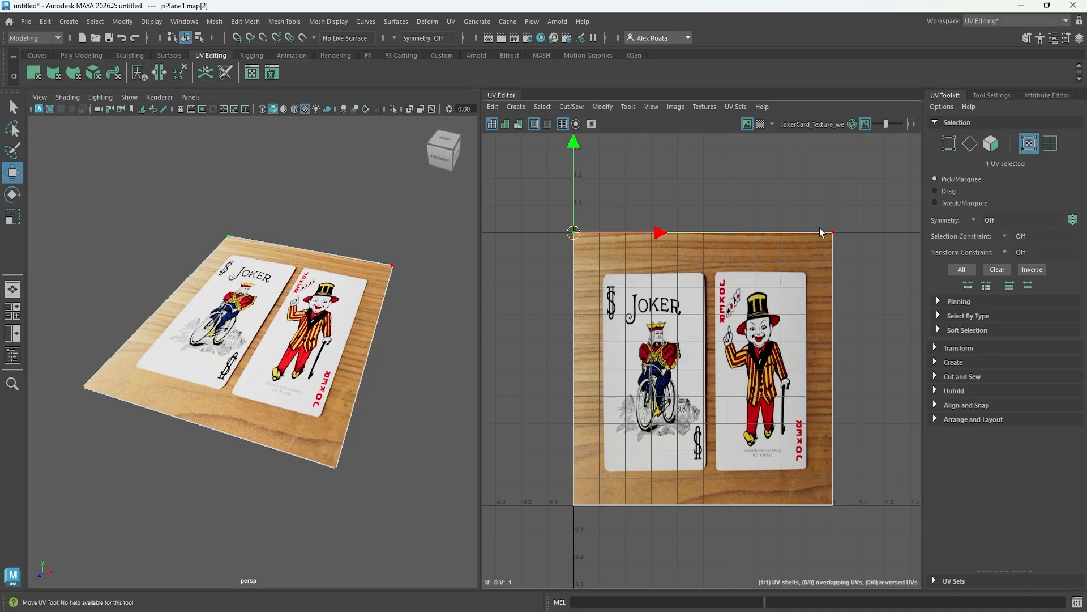
pyautogui.keyDown('alt'); pyautogui.moveTo(706, 218); pyautogui.dragTo(699, 225, button='middle'); pyautogui.keyUp('alt')
pyautogui.moveTo(659, 239); pyautogui.dragTo(631, 237)
pyautogui.moveTo(547, 180); pyautogui.dragTo(548, 252)
pyautogui.press('e')
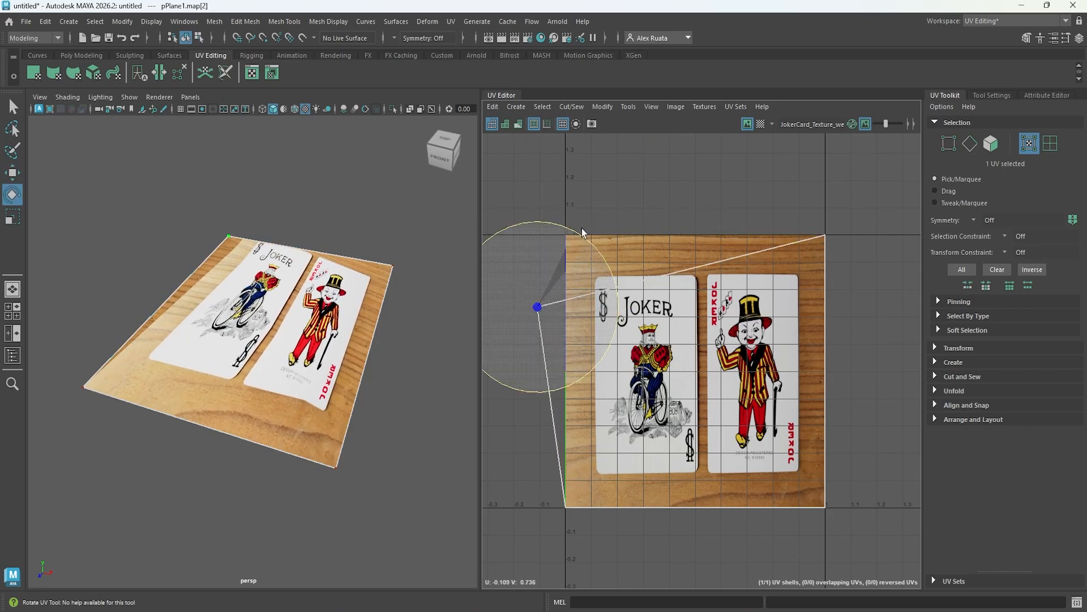
pyautogui.hotkey('ctrl', 'z')
pyautogui.hotkey('ctrl', 'z')
pyautogui.hotkey('ctrl', 'z')
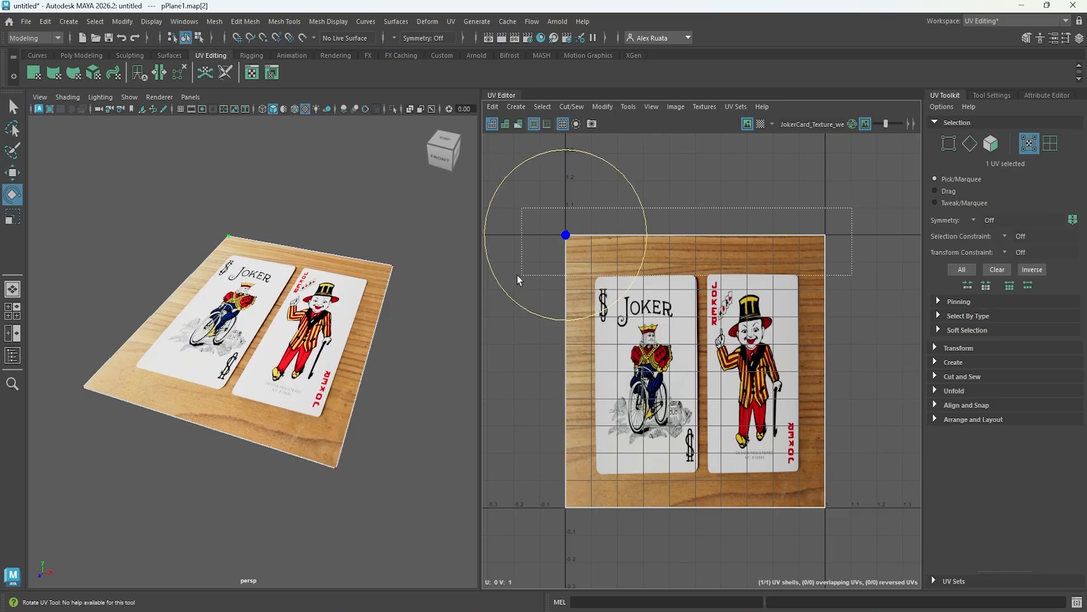
# - Select the two upper UVs, try rotating and scaling them, and undo both transformations
pyautogui.moveTo(518, 275); pyautogui.dragTo(518, 275)
pyautogui.moveTo(725, 154); pyautogui.dragTo(742, 237)
pyautogui.hotkey('ctrl', 'z')
pyautogui.press('r')
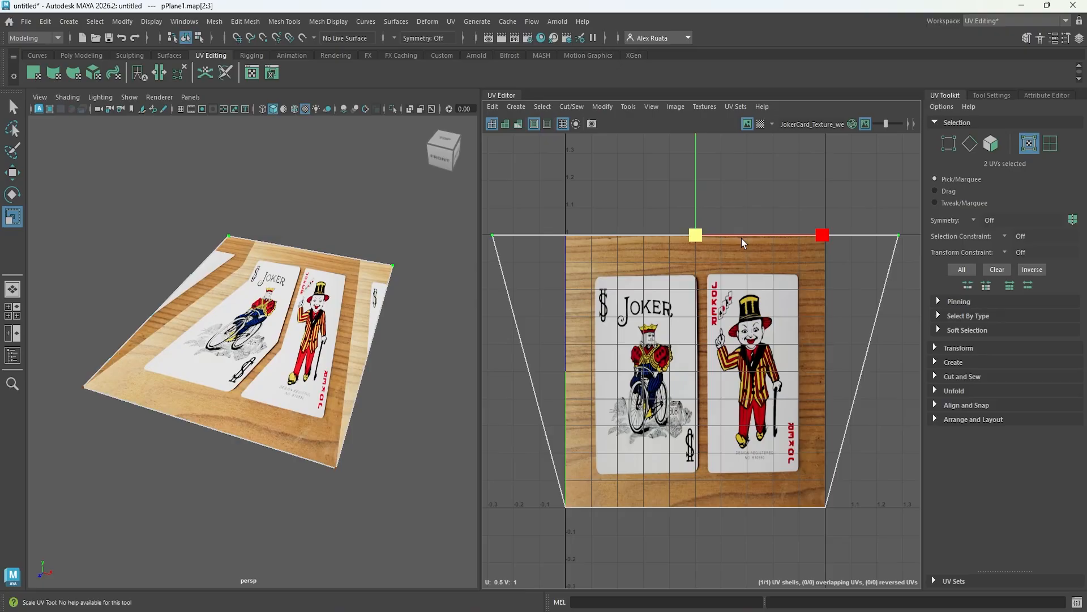
pyautogui.hotkey('ctrl', 'z')
# - Move the plane's four corner UVs onto the matching corners of the right-hand joker card in the texture
pyautogui.press('w')
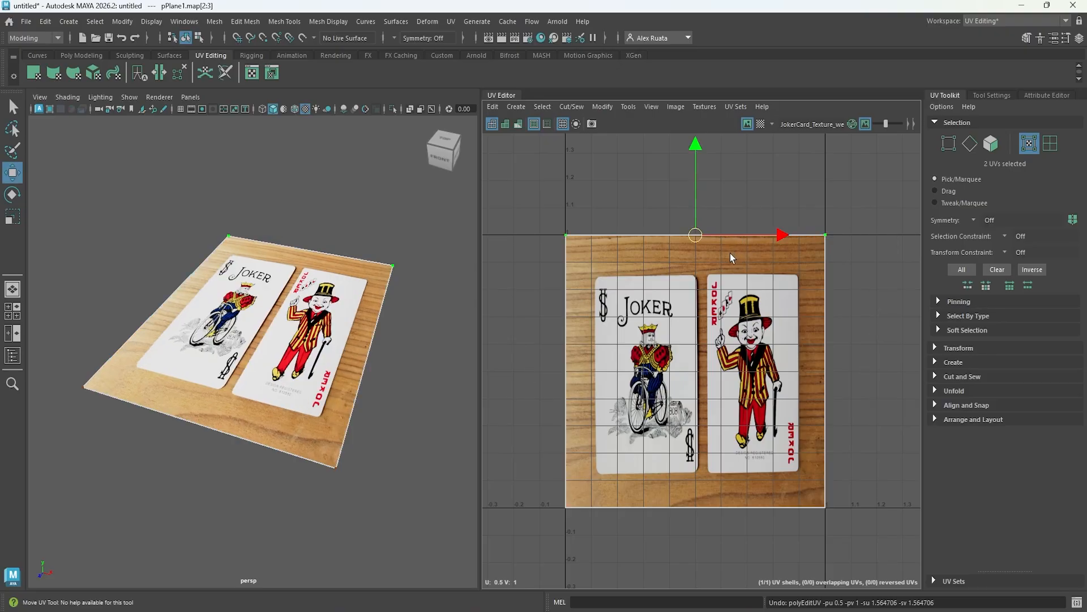
pyautogui.moveTo(588, 246); pyautogui.dragTo(616, 276)
pyautogui.moveTo(569, 236); pyautogui.dragTo(714, 282)
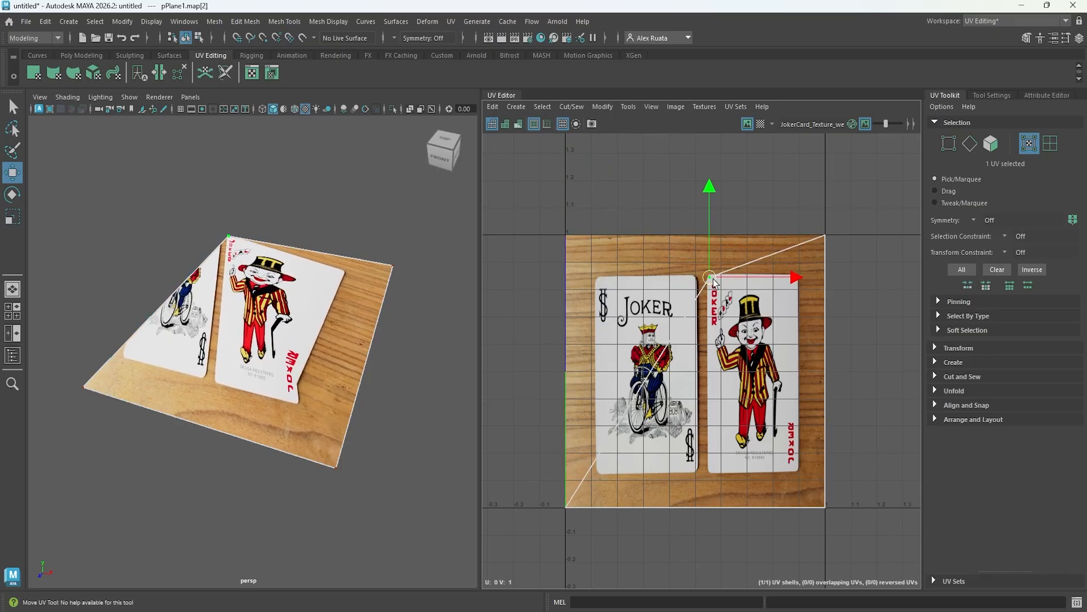
pyautogui.moveTo(578, 540); pyautogui.dragTo(714, 477)
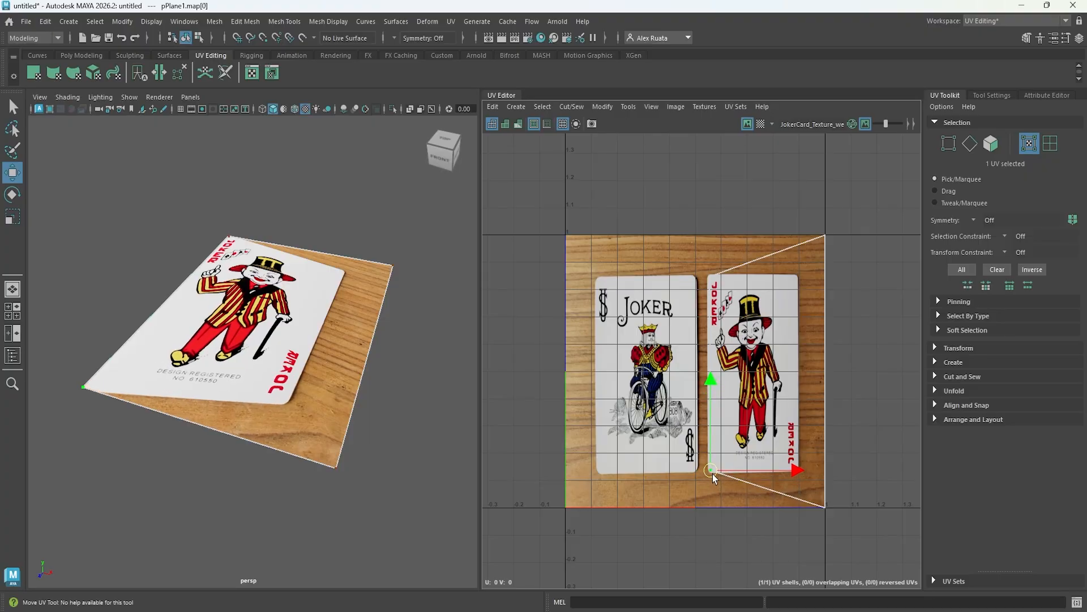
pyautogui.click(825, 507)
pyautogui.moveTo(826, 509); pyautogui.dragTo(797, 474)
pyautogui.click(825, 235)
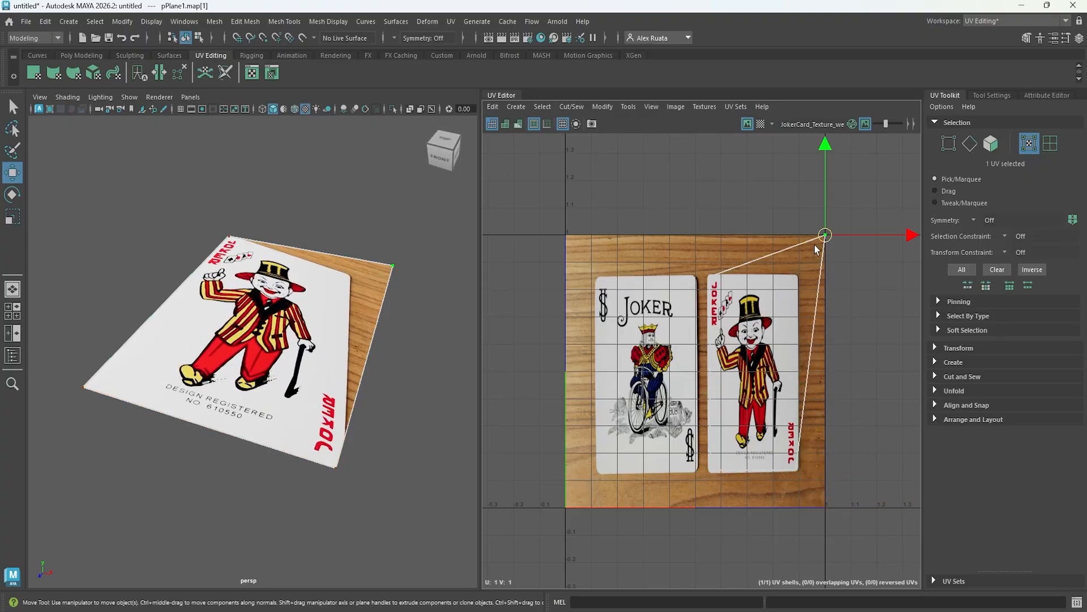
pyautogui.moveTo(825, 235); pyautogui.dragTo(797, 277)
# - Fine-tune the corner UVs so they sit close to the joker card's edges, and check the result on the plane
pyautogui.scroll(5, 797, 286)
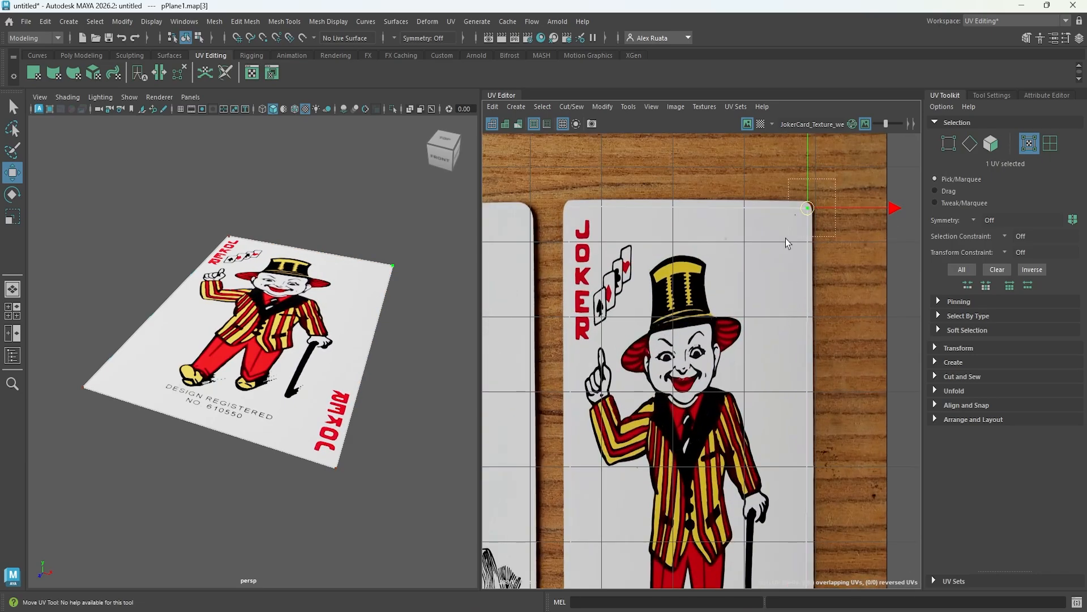
pyautogui.click(569, 208)
pyautogui.moveTo(569, 209); pyautogui.dragTo(566, 209)
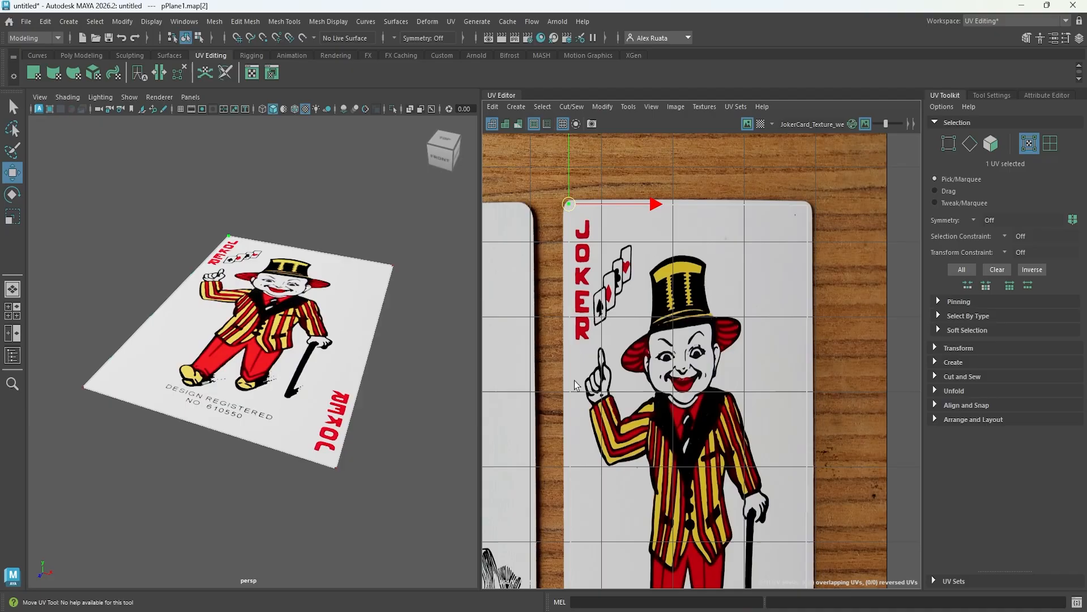
pyautogui.keyDown('alt'); pyautogui.moveTo(584, 487); pyautogui.dragTo(607, 215, button='middle'); pyautogui.keyUp('alt')
pyautogui.click(594, 470)
pyautogui.moveTo(595, 471); pyautogui.dragTo(592, 473)
pyautogui.moveTo(785, 442); pyautogui.dragTo(907, 512)
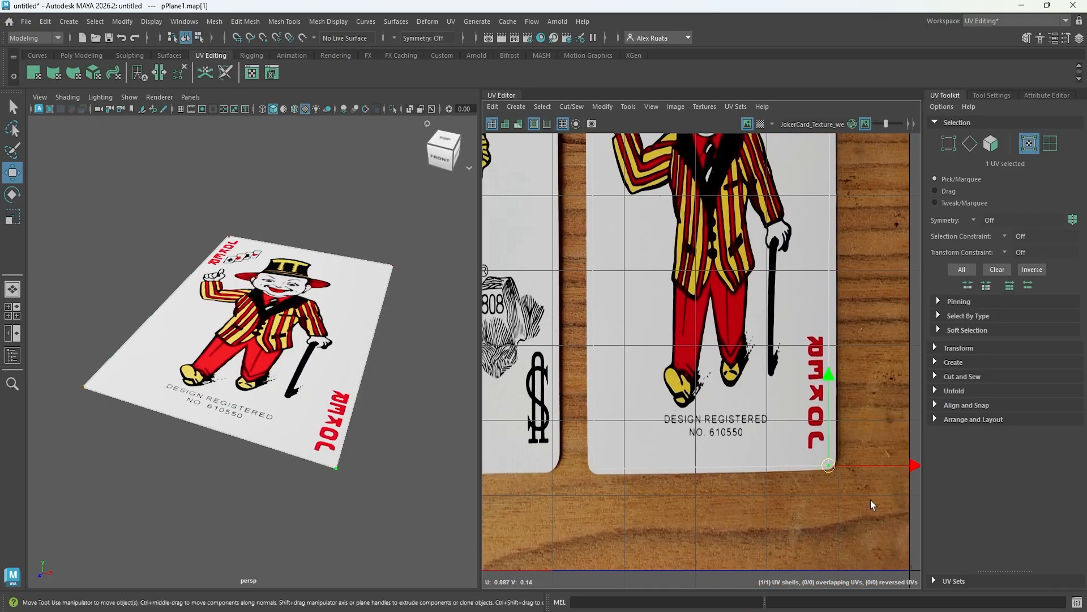
pyautogui.moveTo(830, 472); pyautogui.dragTo(832, 471)
pyautogui.moveTo(278, 374)
pyautogui.keyDown('alt'); pyautogui.mouseDown()
pyautogui.moveTo(304, 388)
pyautogui.moveTo(300, 366)
pyautogui.moveTo(283, 374)
pyautogui.mouseUp(); pyautogui.keyUp('alt')
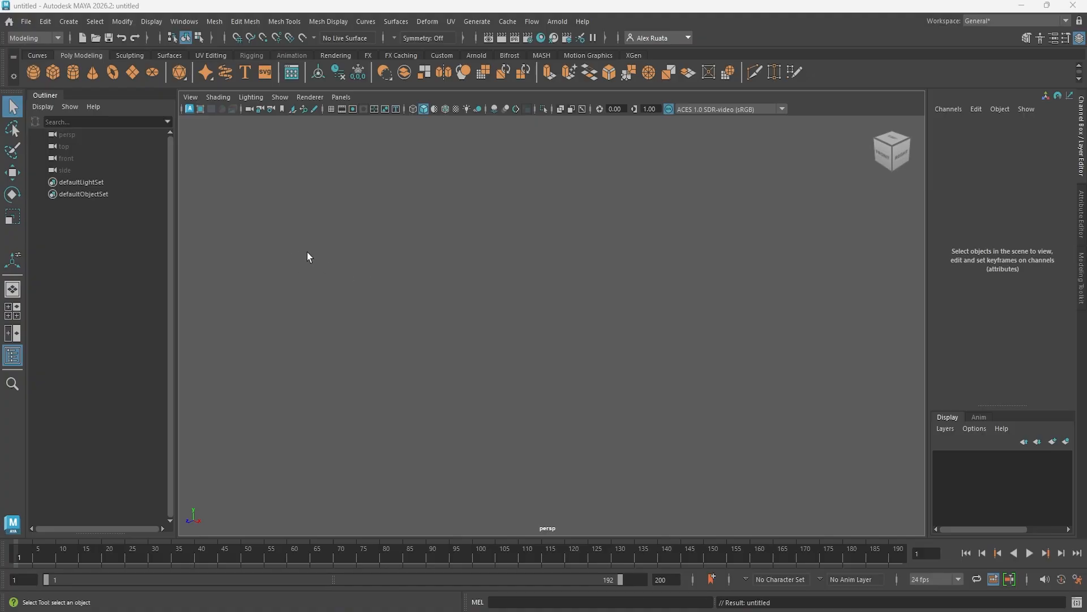
# - Create a polygon cylinder in the new empty scene and frame it in the perspective view
pyautogui.click(73, 72)
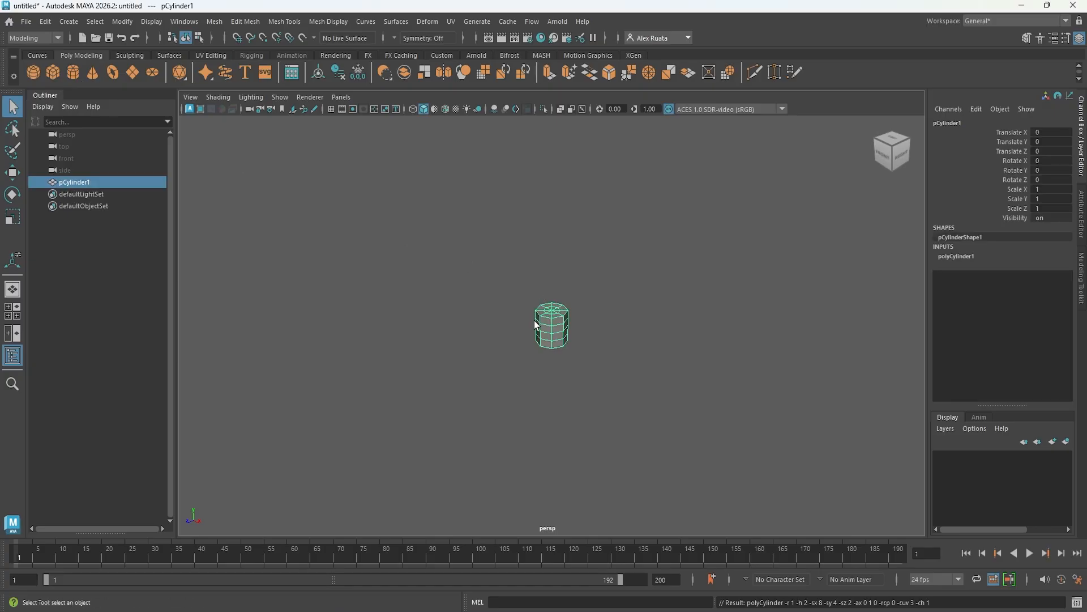
pyautogui.press('f')
pyautogui.keyDown('alt'); pyautogui.moveTo(639, 318); pyautogui.dragTo(565, 299); pyautogui.keyUp('alt')
pyautogui.moveTo(565, 273); pyautogui.dragTo(587, 284, button='right')
pyautogui.keyDown('alt'); pyautogui.moveTo(588, 284); pyautogui.dragTo(572, 311); pyautogui.keyUp('alt')
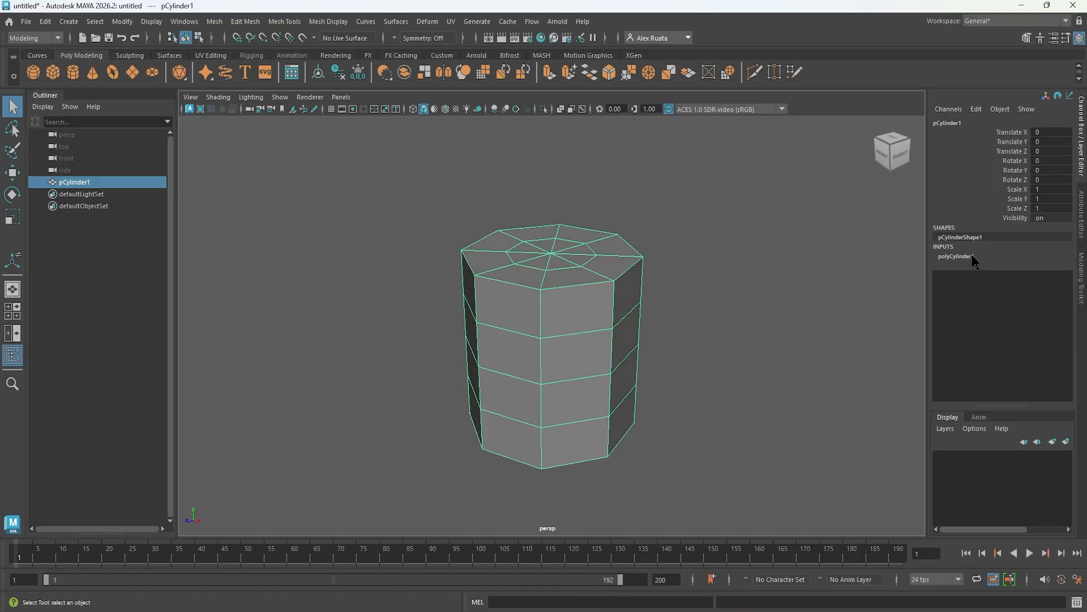
# - Set the cylinder's cap subdivisions to 0 and its height subdivisions to 1
pyautogui.click(957, 256)
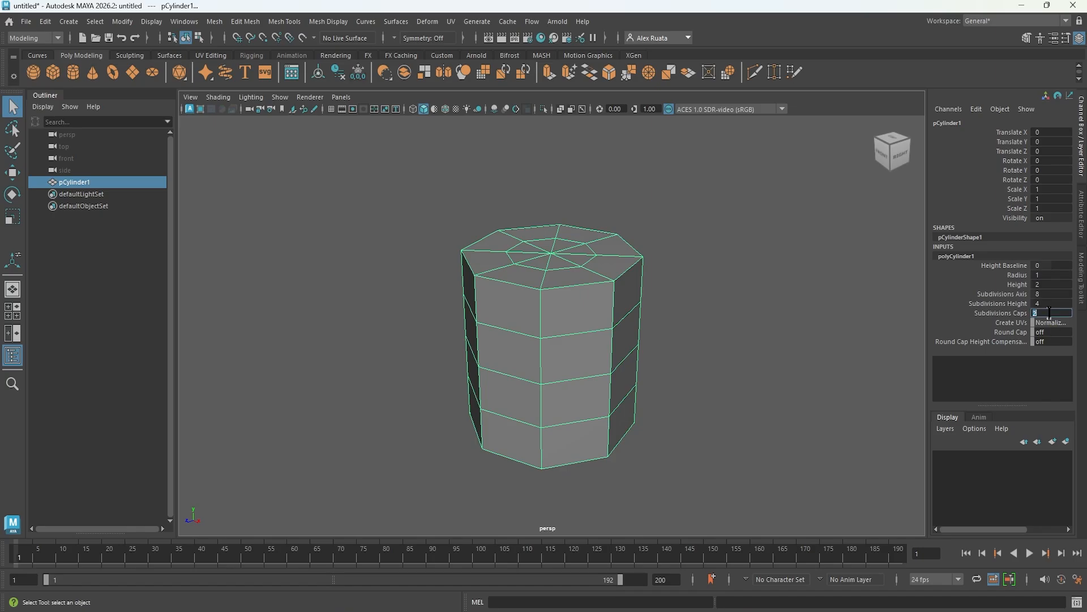
pyautogui.write('0')
pyautogui.press('Return')
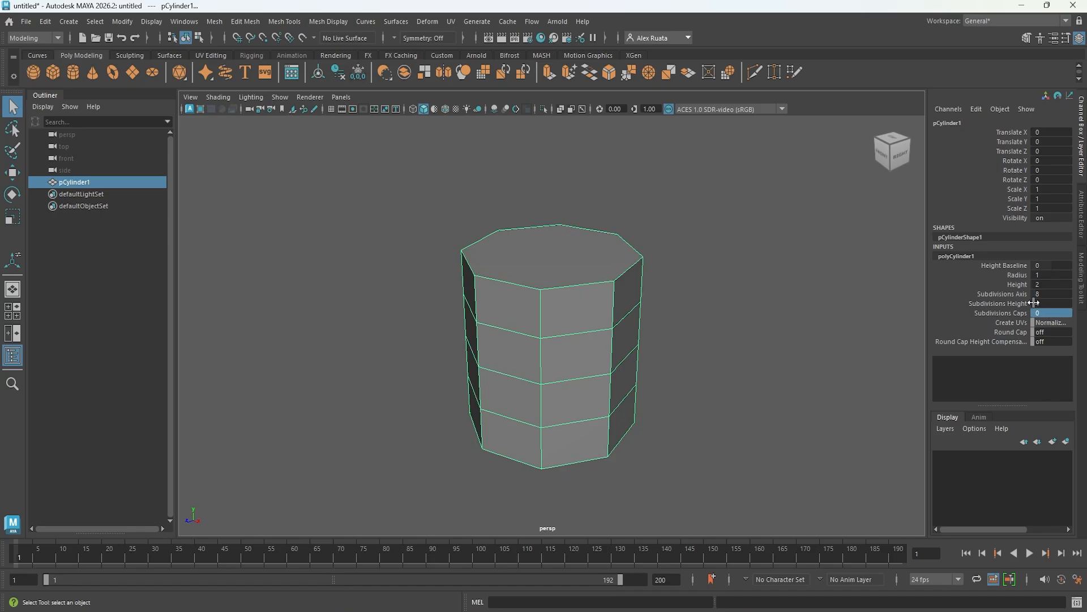
pyautogui.keyDown('alt'); pyautogui.moveTo(608, 279); pyautogui.dragTo(555, 283); pyautogui.keyUp('alt')
pyautogui.doubleClick(1055, 302)
pyautogui.write('1')
pyautogui.press('Return')
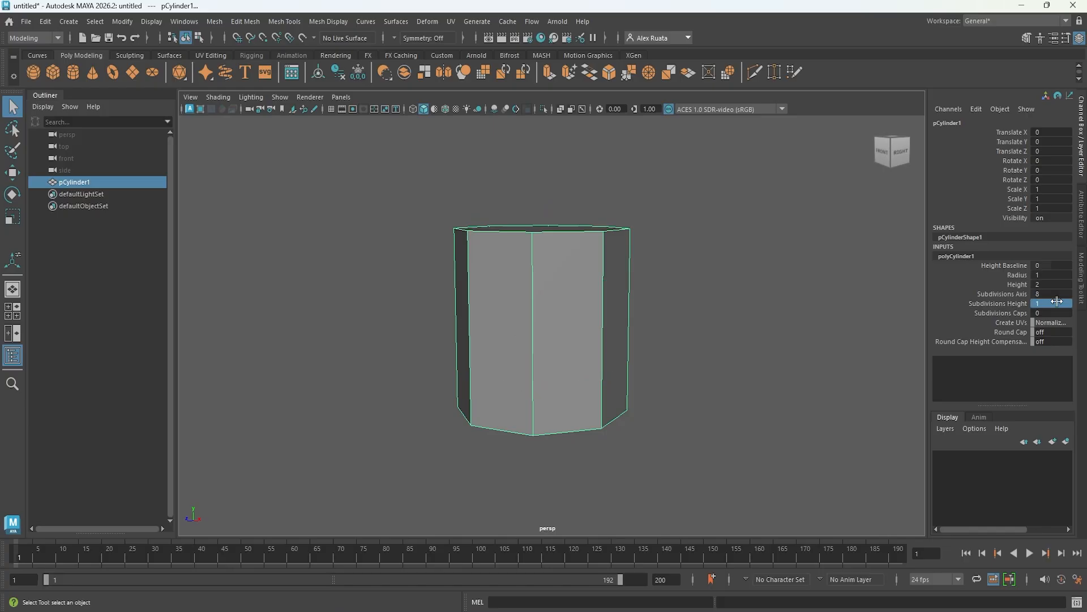
# - Delete the cylinder's side and bottom faces, keeping only the octagonal top cap, and return to object mode
pyautogui.moveTo(546, 272); pyautogui.dragTo(546, 307, button='right')
pyautogui.keyDown('alt'); pyautogui.moveTo(543, 324); pyautogui.dragTo(569, 296); pyautogui.keyUp('alt')
pyautogui.moveTo(397, 244); pyautogui.dragTo(736, 463)
pyautogui.press('Delete')
pyautogui.keyDown('alt'); pyautogui.moveTo(594, 181); pyautogui.dragTo(563, 260, button='middle'); pyautogui.keyUp('alt')
pyautogui.keyDown('alt'); pyautogui.moveTo(563, 259); pyautogui.dragTo(517, 333); pyautogui.keyUp('alt')
pyautogui.moveTo(542, 261); pyautogui.dragTo(563, 246, button='right')
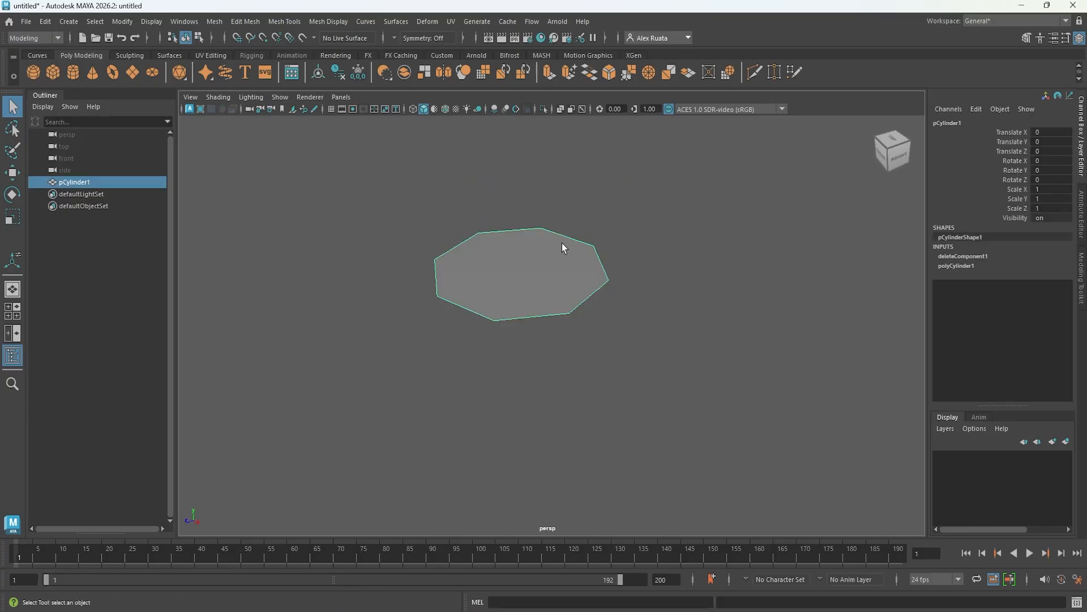
# - Delete the octagonal face's construction history
pyautogui.keyDown('alt'); pyautogui.moveTo(563, 245); pyautogui.dragTo(535, 276, button='middle'); pyautogui.keyUp('alt')
pyautogui.keyDown('alt'); pyautogui.moveTo(535, 276); pyautogui.dragTo(524, 309); pyautogui.keyUp('alt')
pyautogui.click(45, 21)
pyautogui.moveTo(182, 165)
pyautogui.click(227, 164)
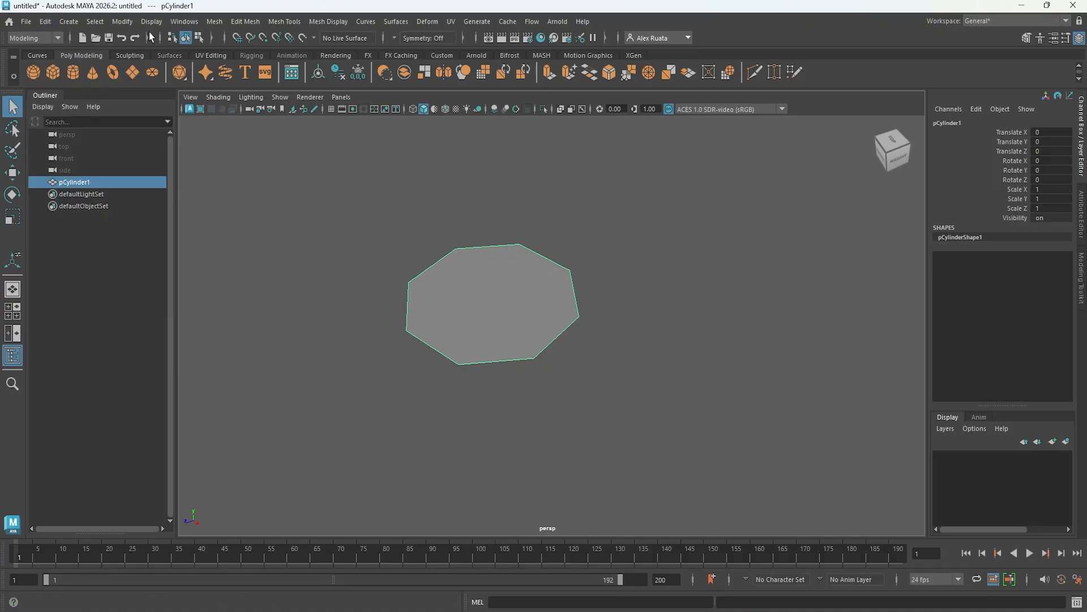
# - Show the grid and try to scale up the octagonal face uniformly, then undo the scaling
pyautogui.click(332, 109)
pyautogui.keyDown('alt'); pyautogui.moveTo(394, 270); pyautogui.dragTo(551, 345); pyautogui.keyUp('alt')
pyautogui.press('r')
pyautogui.keyDown('alt'); pyautogui.moveTo(551, 345); pyautogui.dragTo(561, 326, button='middle'); pyautogui.keyUp('alt')
pyautogui.moveTo(537, 352); pyautogui.dragTo(772, 311)
pyautogui.hotkey('ctrl', 'z')
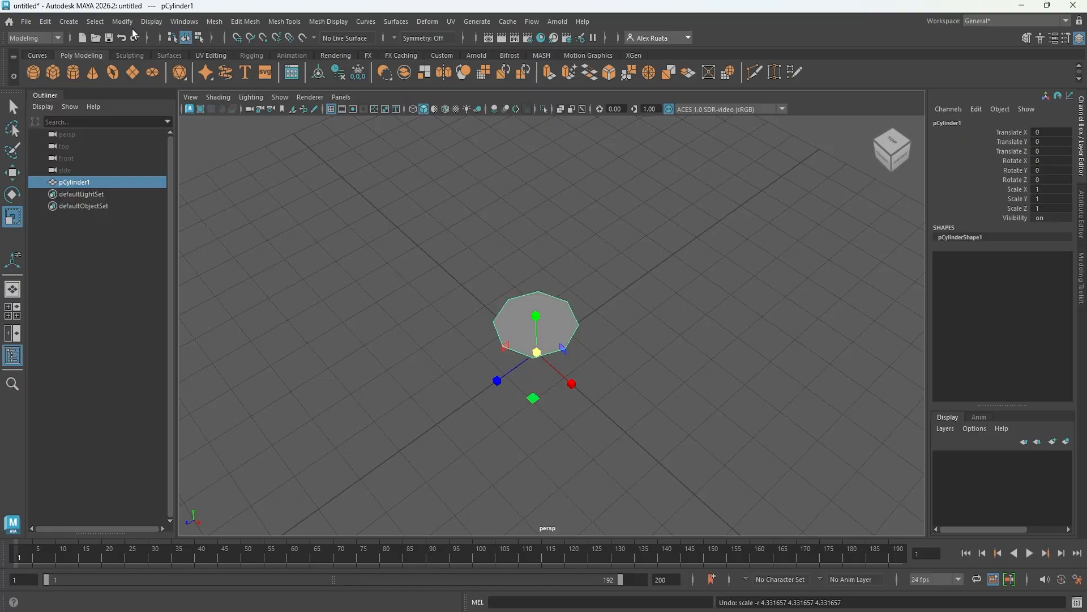
# - Center the octagon's pivot and scale the face up uniformly to about 5.187
pyautogui.click(122, 21)
pyautogui.click(172, 112)
pyautogui.keyDown('alt'); pyautogui.moveTo(503, 309); pyautogui.dragTo(518, 253, button='middle'); pyautogui.keyUp('alt')
pyautogui.scroll(-2, 518, 253)
pyautogui.moveTo(553, 273); pyautogui.dragTo(750, 244)
# - Move the octagon with grid snapping so it lies flat on the grid, centered on the origin
pyautogui.press('w')
pyautogui.keyDown('alt'); pyautogui.moveTo(578, 318); pyautogui.dragTo(567, 276); pyautogui.keyUp('alt')
pyautogui.keyDown('alt'); pyautogui.moveTo(413, 253); pyautogui.dragTo(416, 221); pyautogui.keyUp('alt')
pyautogui.press('x')
pyautogui.moveTo(553, 283)
pyautogui.keyDown('alt'); pyautogui.mouseDown()
pyautogui.moveTo(568, 293)
pyautogui.moveTo(566, 380)
pyautogui.mouseUp(); pyautogui.keyUp('alt')
pyautogui.click(218, 97)
pyautogui.click(237, 222)
pyautogui.moveTo(542, 274); pyautogui.dragTo(545, 287)
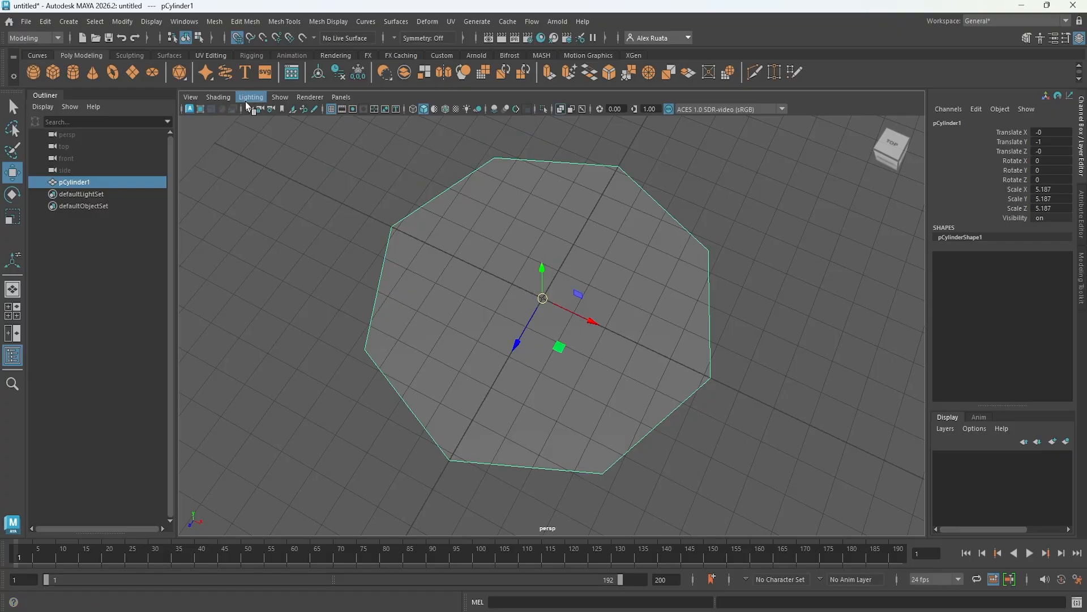
pyautogui.click(218, 98)
pyautogui.click(234, 218)
pyautogui.keyDown('alt'); pyautogui.moveTo(497, 316); pyautogui.dragTo(476, 294); pyautogui.keyUp('alt')
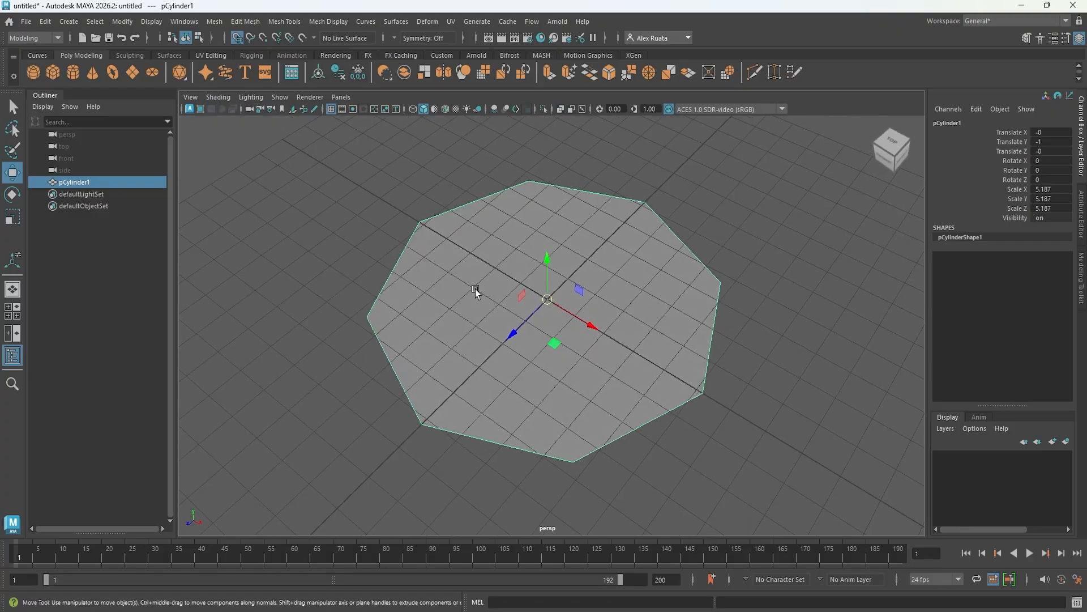
# - Hide the viewport grid and delete the octagon's history
pyautogui.click(332, 109)
pyautogui.keyDown('alt'); pyautogui.moveTo(432, 222); pyautogui.dragTo(430, 206); pyautogui.keyUp('alt')
pyautogui.click(46, 21)
pyautogui.moveTo(91, 164)
pyautogui.click(233, 164)
# - Freeze the octagon's transformations and center its pivot
pyautogui.click(124, 21)
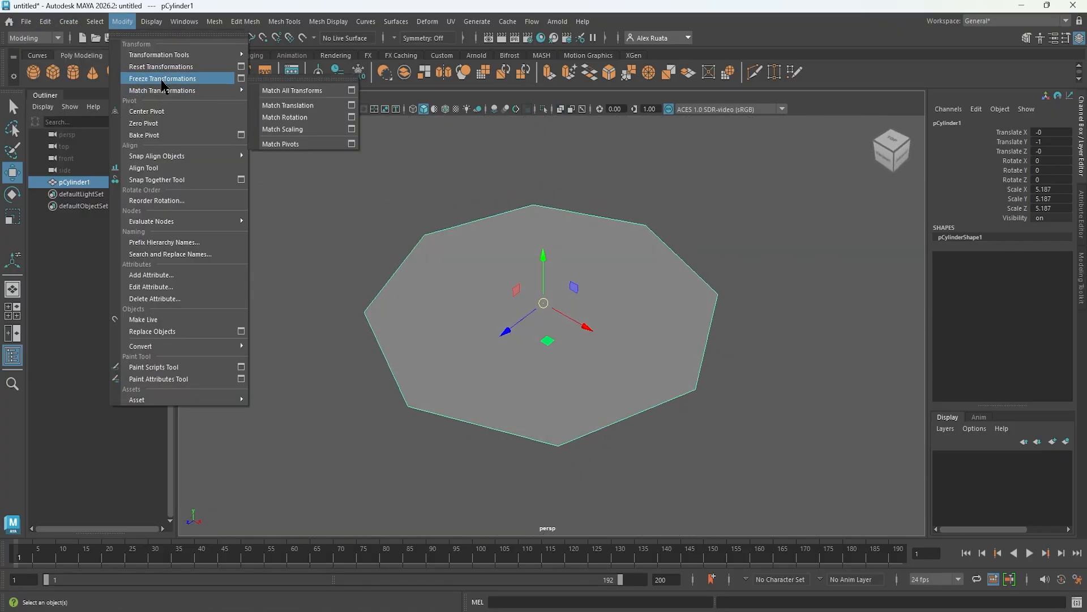
pyautogui.click(159, 79)
pyautogui.click(122, 21)
pyautogui.click(145, 110)
pyautogui.keyDown('alt'); pyautogui.moveTo(491, 265); pyautogui.dragTo(481, 263, button='middle'); pyautogui.keyUp('alt')
pyautogui.keyDown('alt'); pyautogui.moveTo(481, 263); pyautogui.dragTo(550, 246); pyautogui.keyUp('alt')
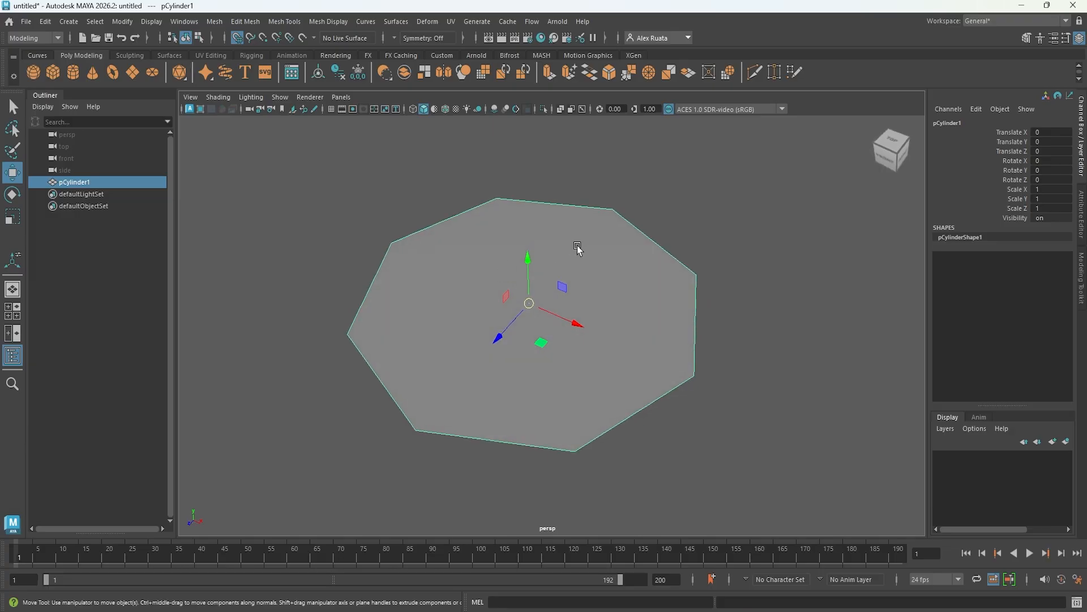
# - Assign a new Phong material to the octagon and connect a File texture to its color
pyautogui.moveTo(578, 247); pyautogui.dragTo(669, 601, button='right')
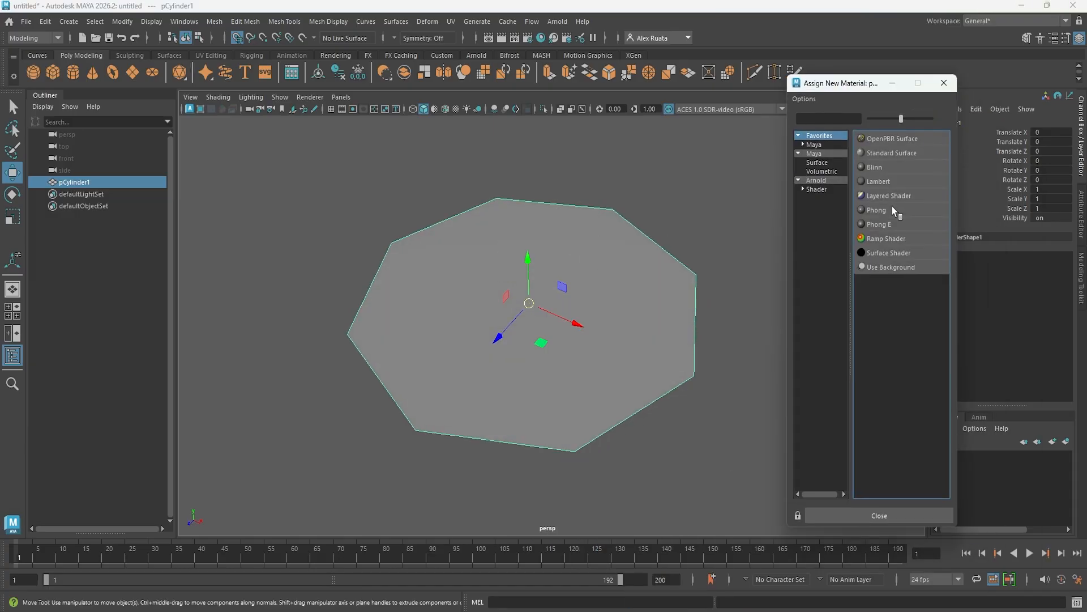
pyautogui.click(892, 210)
pyautogui.click(1055, 266)
pyautogui.click(466, 321)
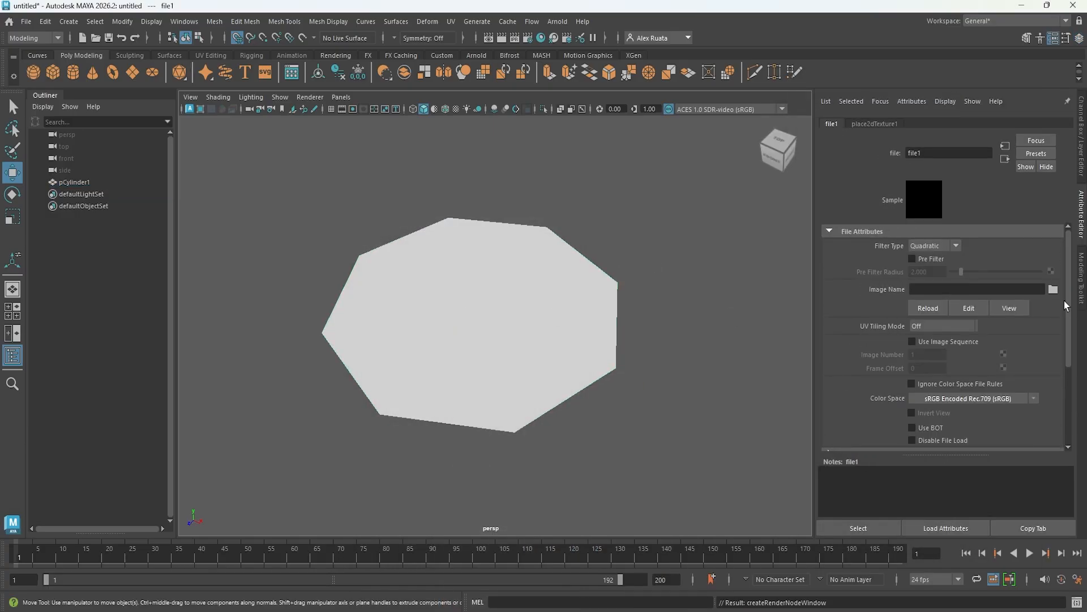
# - Load StopSign_Texture_week5.jpg from the week 5 folder as the texture image and turn on textured display in the viewport
pyautogui.click(1053, 289)
pyautogui.doubleClick(384, 205)
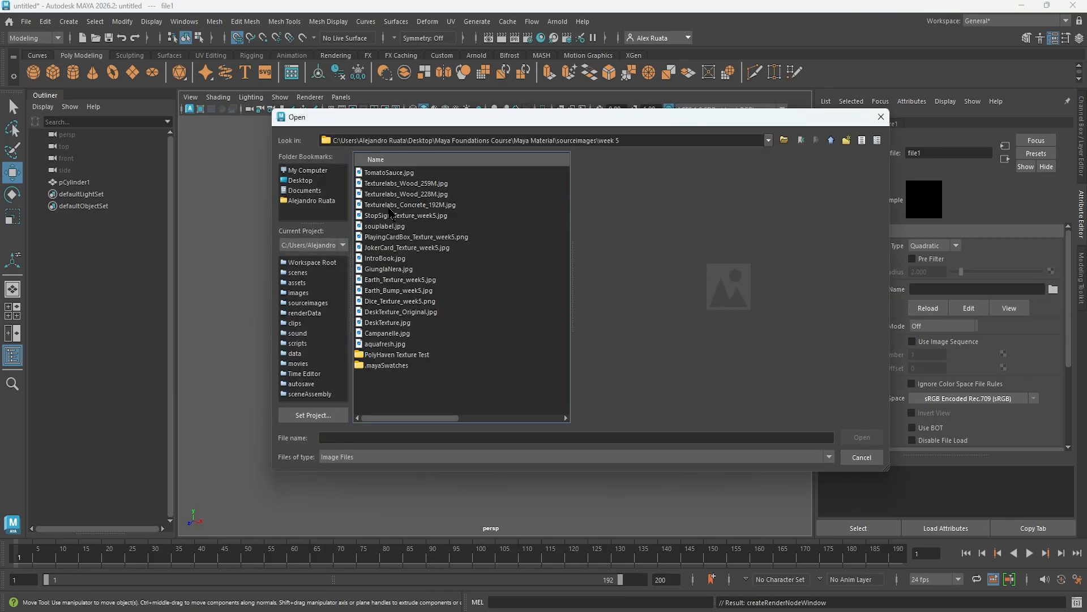
pyautogui.doubleClick(432, 219)
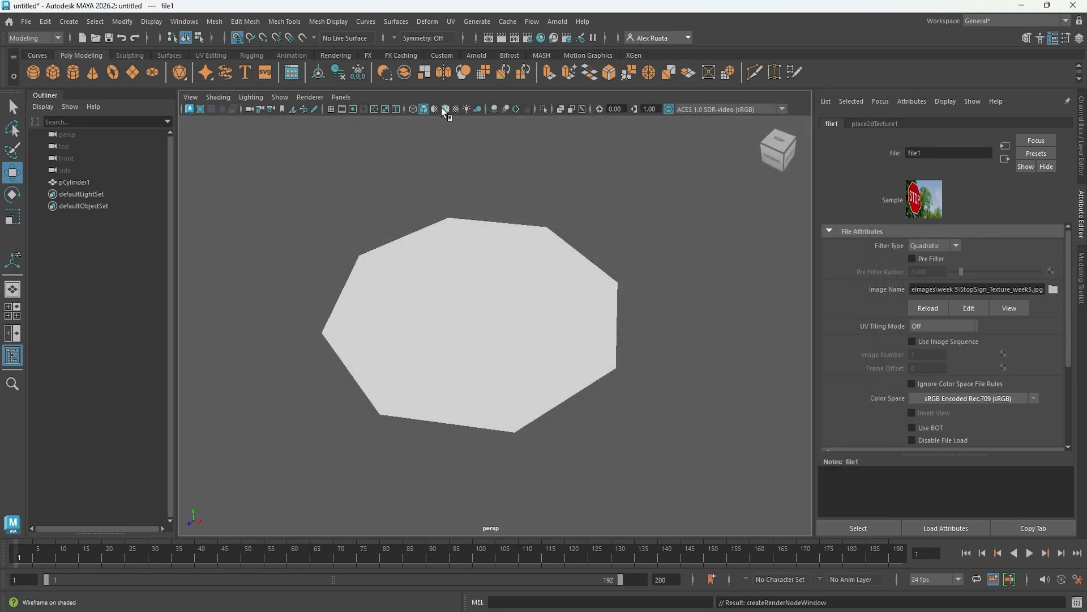
pyautogui.click(456, 110)
pyautogui.keyDown('alt'); pyautogui.moveTo(459, 111); pyautogui.dragTo(498, 165); pyautogui.keyUp('alt')
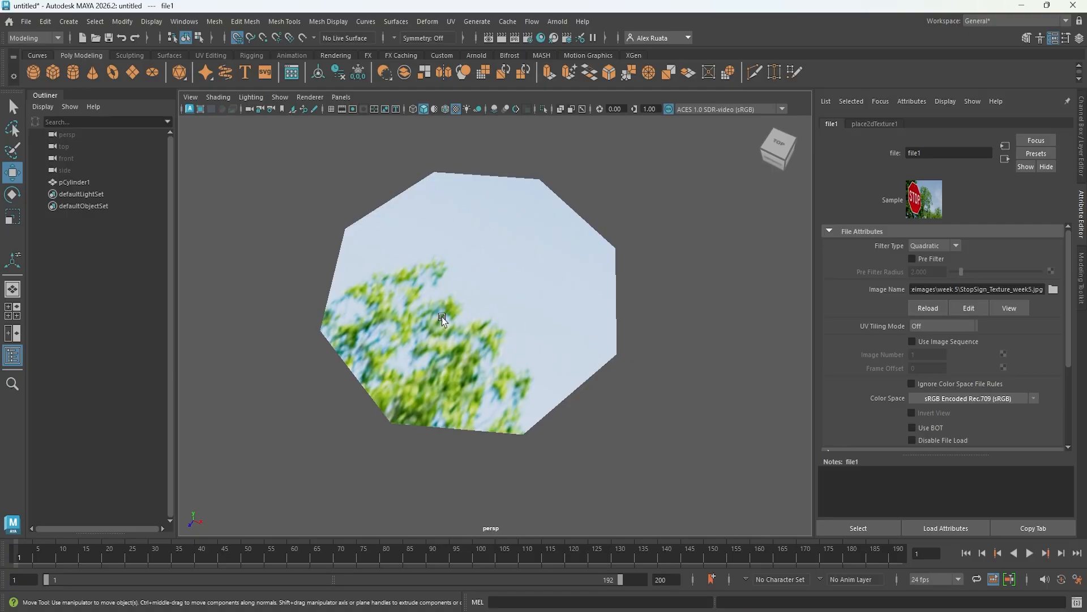
pyautogui.keyDown('alt'); pyautogui.moveTo(538, 277); pyautogui.dragTo(614, 266); pyautogui.keyUp('alt')
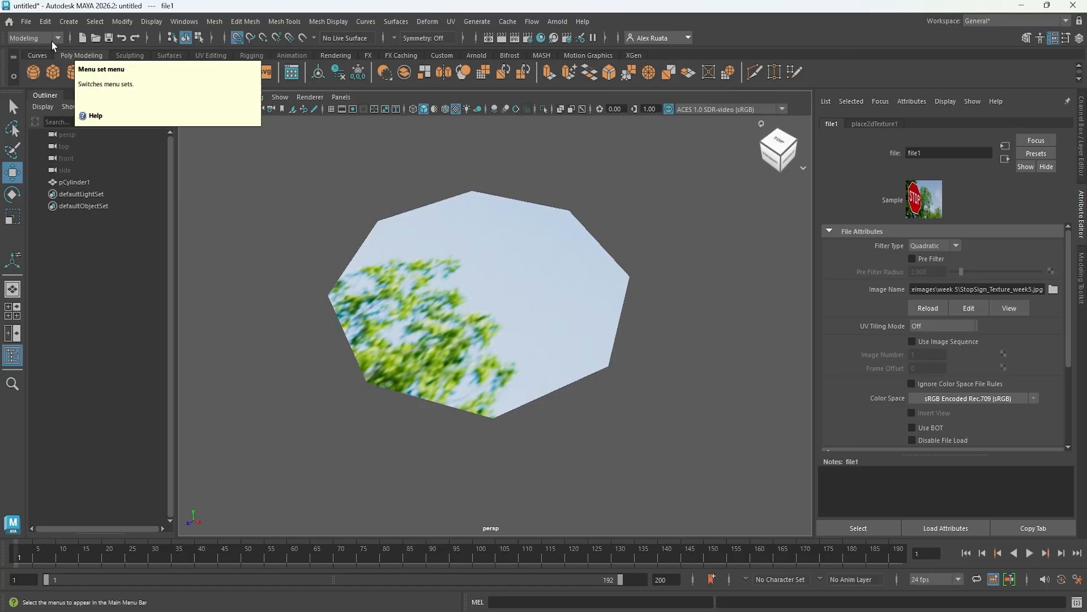
# - Switch to the UV Editing workspace and widen the UV Editor area
pyautogui.click(451, 22)
pyautogui.click(453, 22)
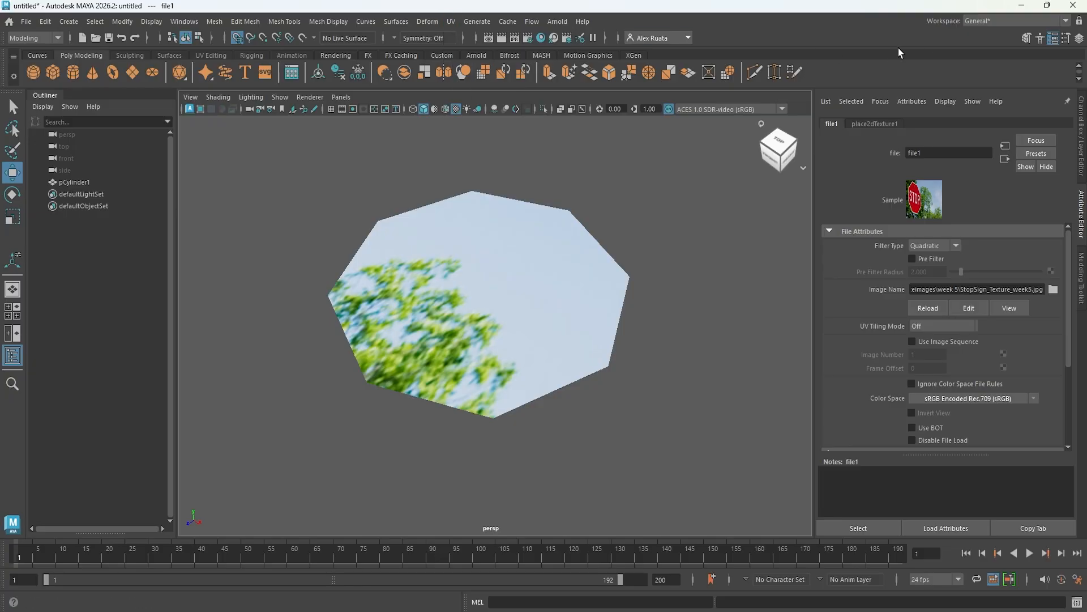
pyautogui.click(980, 26)
pyautogui.click(996, 99)
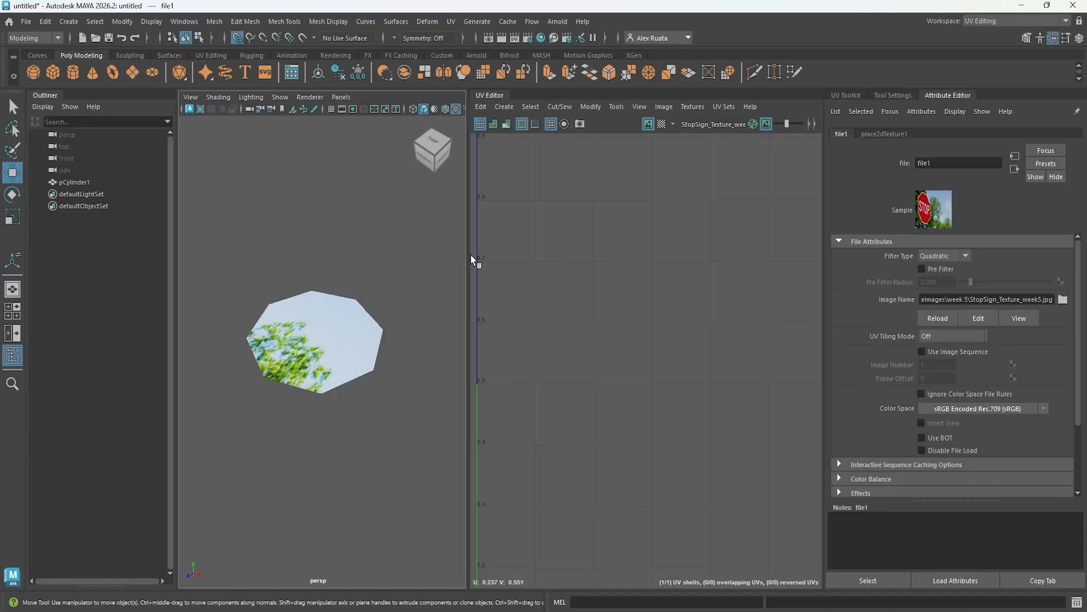
pyautogui.moveTo(467, 254); pyautogui.dragTo(439, 258)
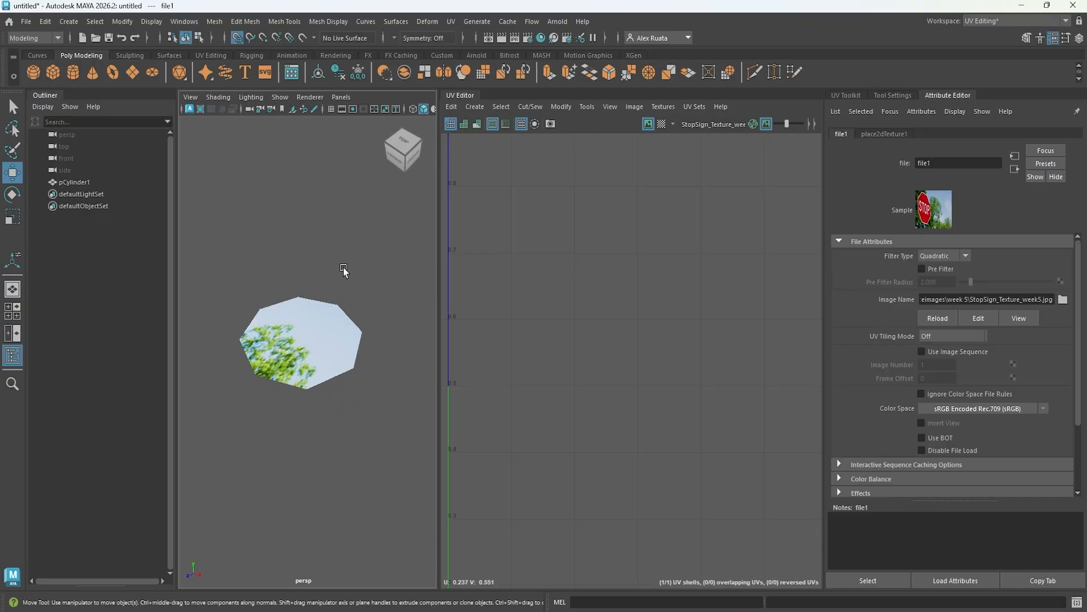
# - Select the octagon to show its UVs over the whole stop sign image, and frame it in the perspective view
pyautogui.click(320, 333)
pyautogui.scroll(-7, 634, 328)
pyautogui.keyDown('alt'); pyautogui.moveTo(662, 317); pyautogui.dragTo(631, 310, button='middle'); pyautogui.keyUp('alt')
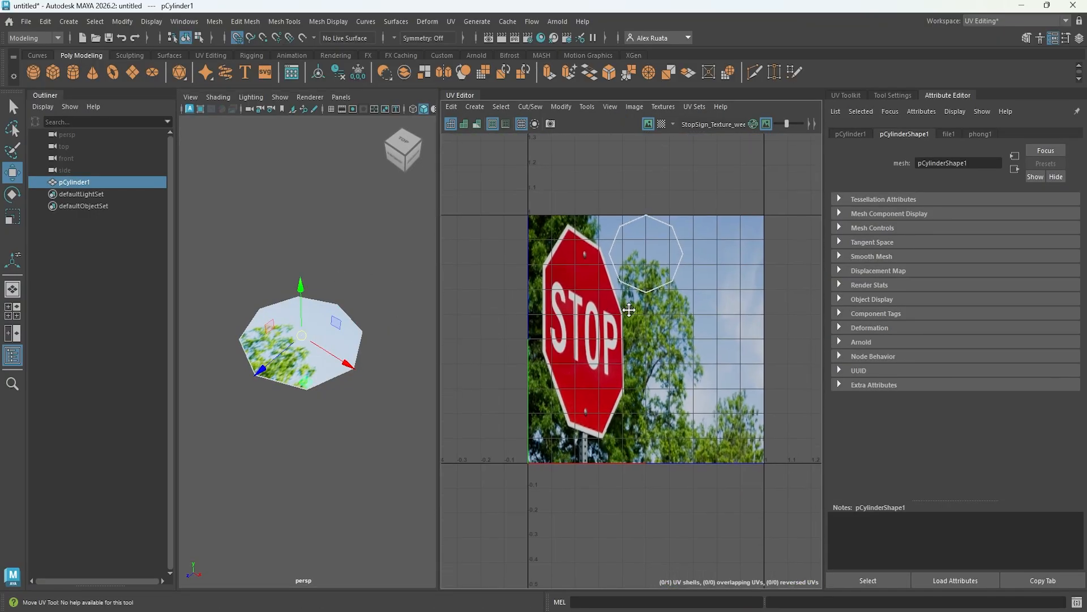
pyautogui.moveTo(293, 334)
pyautogui.keyDown('alt'); pyautogui.mouseDown()
pyautogui.moveTo(308, 347)
pyautogui.moveTo(297, 339)
pyautogui.mouseUp(); pyautogui.keyUp('alt')
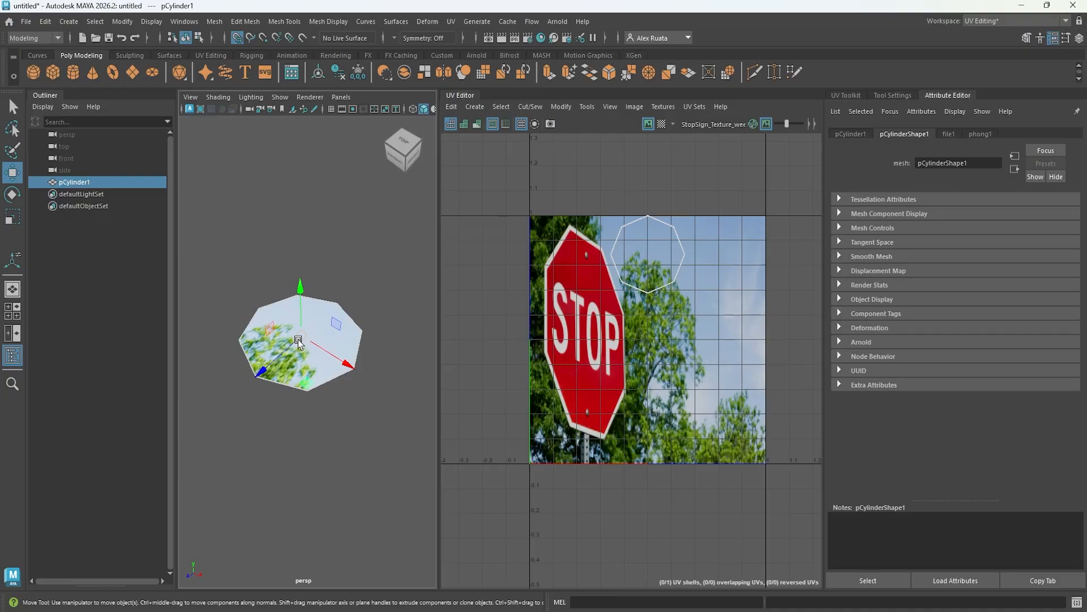
pyautogui.press('f')
# - Select the octagon's UV shell and rotate it so that its upper edge lies horizontal
pyautogui.rightClick(673, 228)
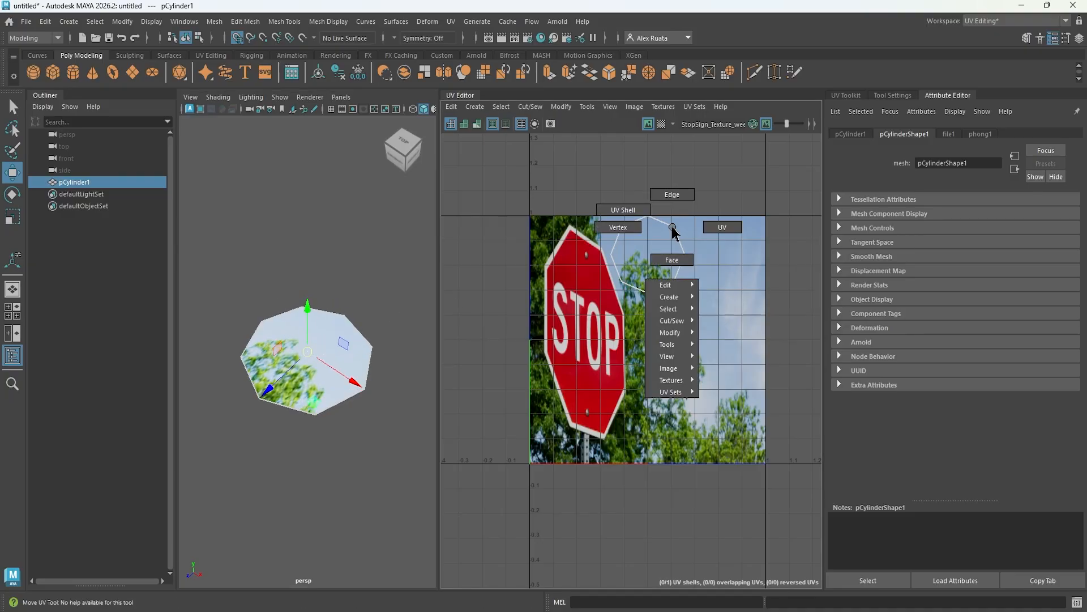
pyautogui.click(702, 228)
pyautogui.moveTo(596, 208); pyautogui.dragTo(801, 376)
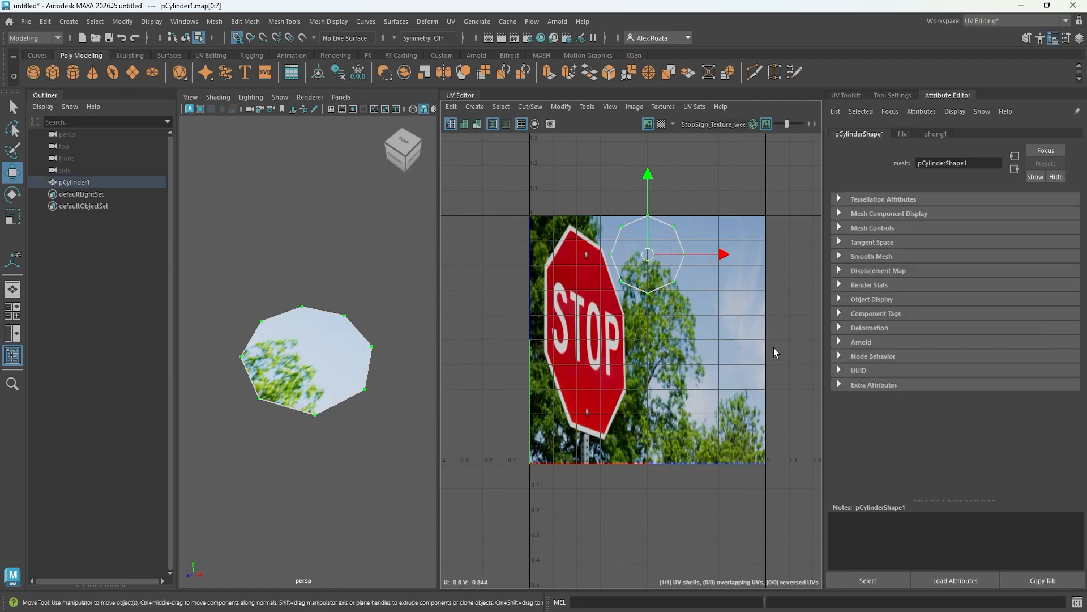
pyautogui.rightClick(673, 231)
pyautogui.click(623, 211)
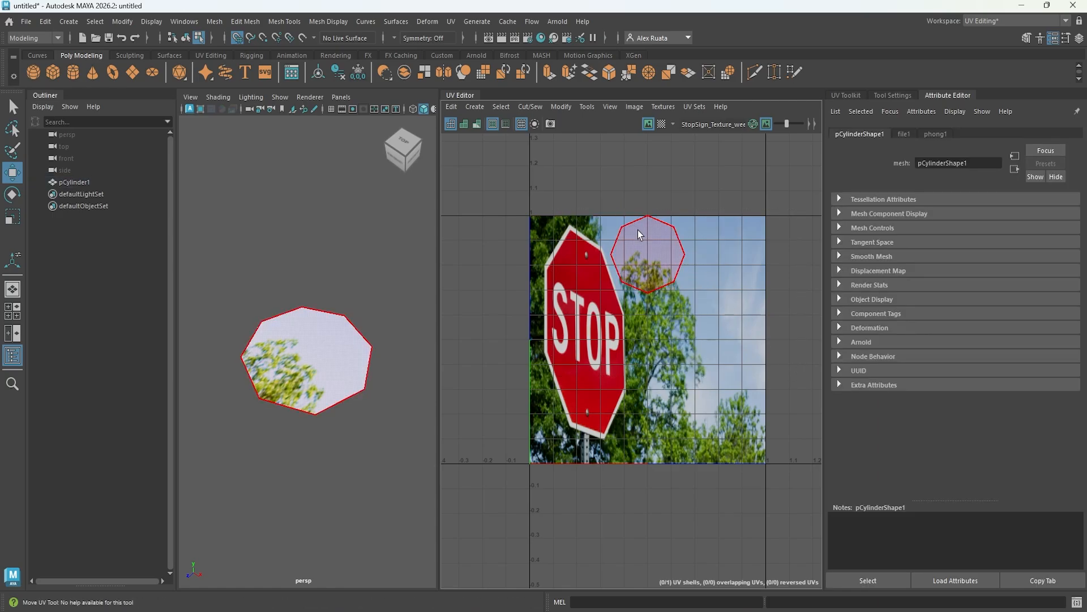
pyautogui.click(643, 236)
pyautogui.press('e')
pyautogui.scroll(3, 665, 246)
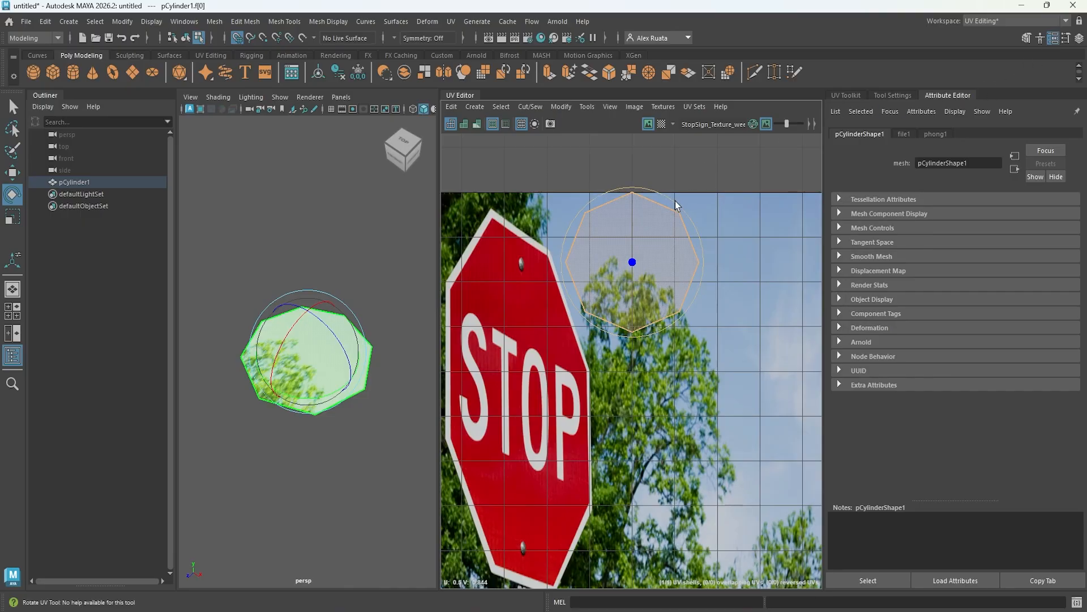
pyautogui.moveTo(679, 208); pyautogui.dragTo(647, 197)
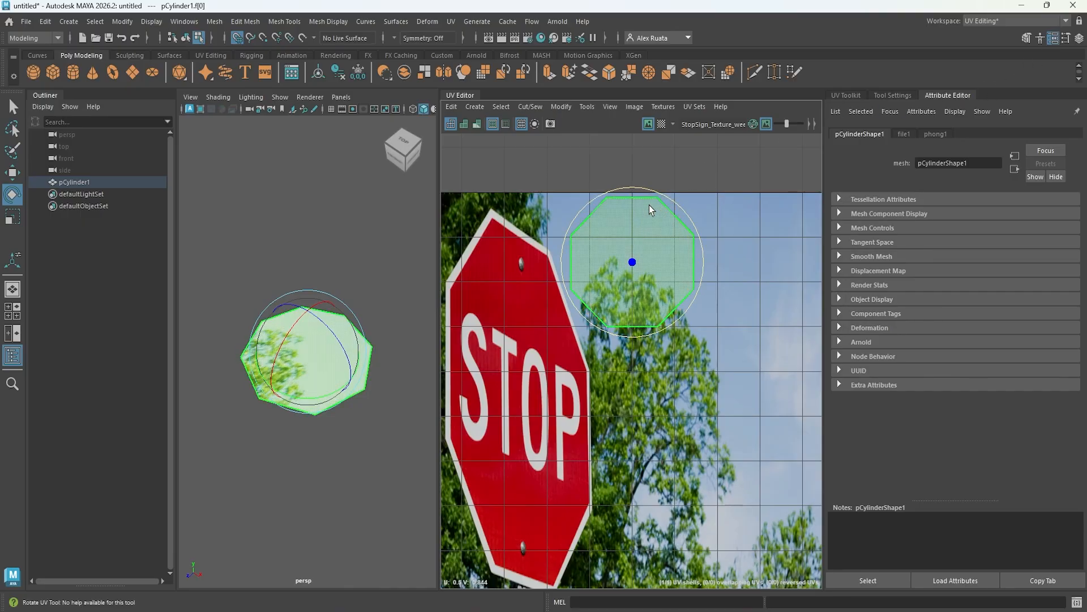
# - Move the octagon's UV shell over the middle of the stop sign in the image
pyautogui.press('w')
pyautogui.keyDown('alt'); pyautogui.moveTo(646, 258); pyautogui.dragTo(734, 205, button='middle'); pyautogui.keyUp('alt')
pyautogui.moveTo(729, 217); pyautogui.dragTo(620, 350)
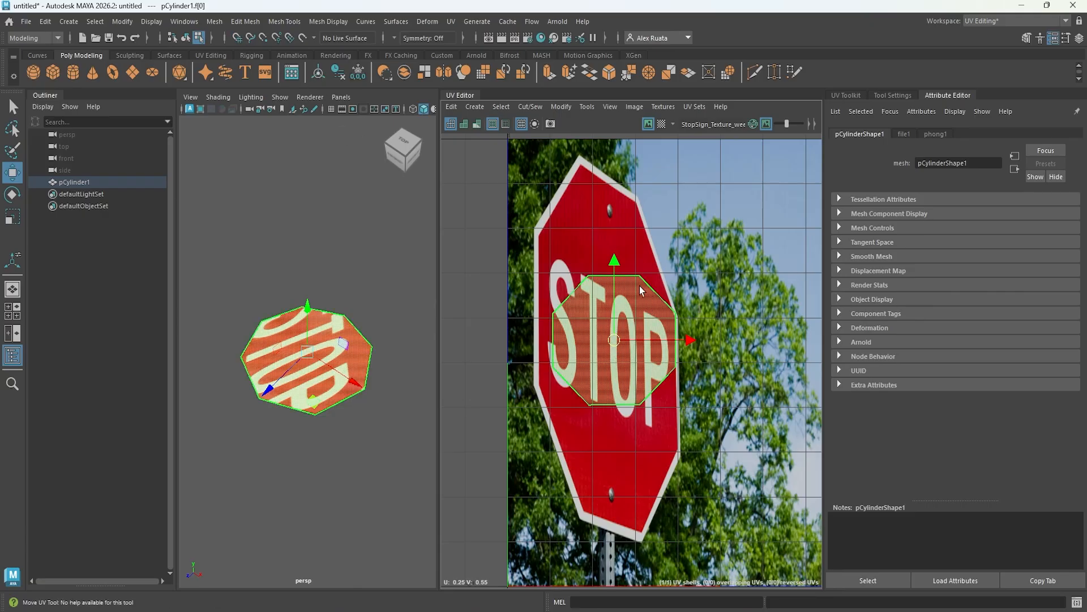
# - Move the two top UVs and the two right-side UVs individually onto the matching corners of the stop sign
pyautogui.moveTo(592, 277); pyautogui.dragTo(644, 274, button='right')
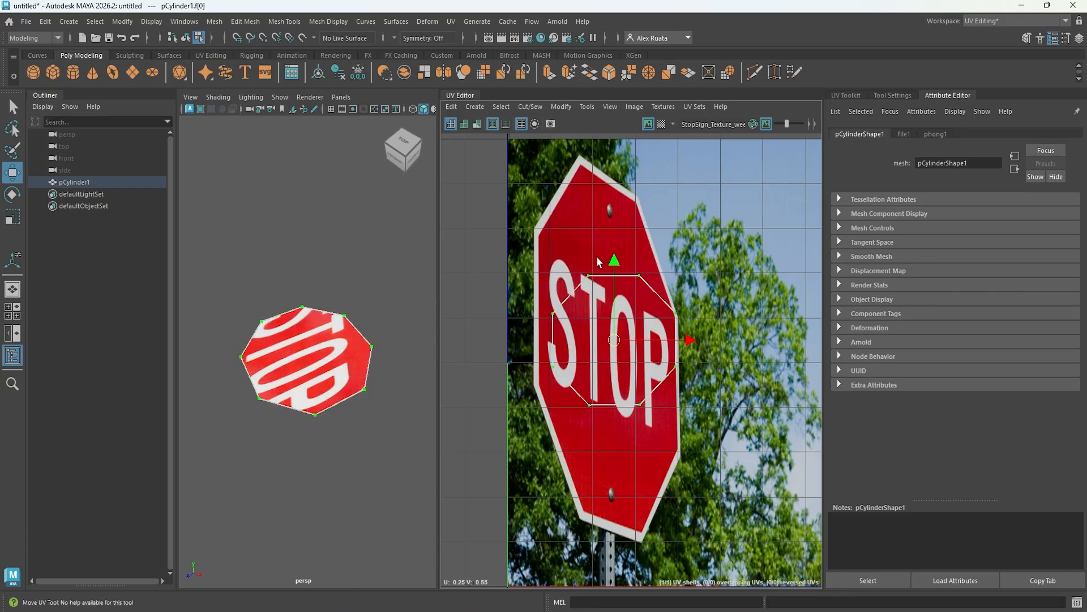
pyautogui.moveTo(574, 253); pyautogui.dragTo(579, 158)
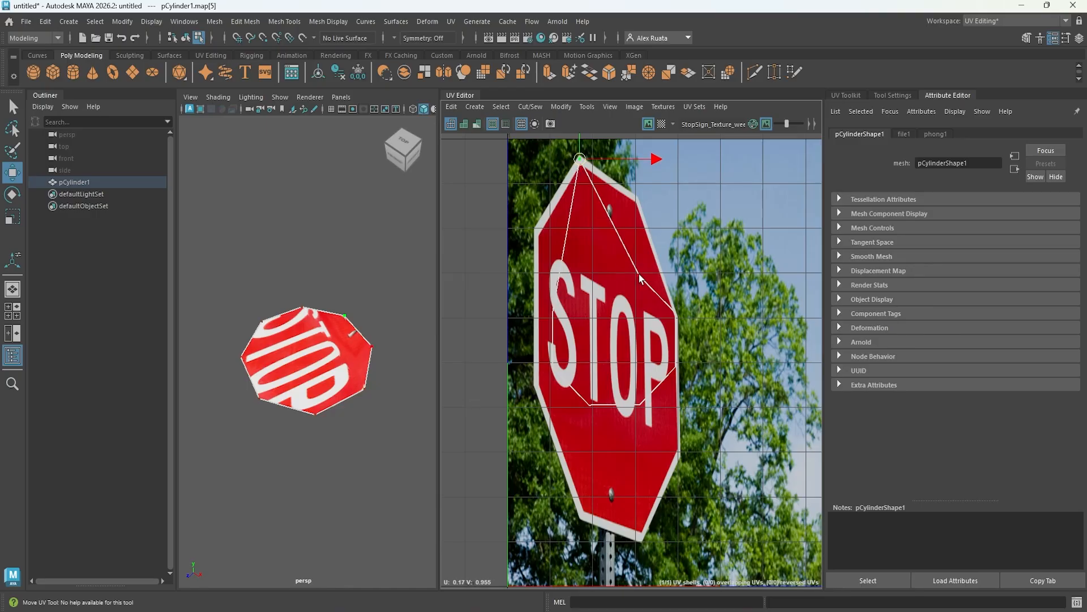
pyautogui.moveTo(639, 277); pyautogui.dragTo(637, 196)
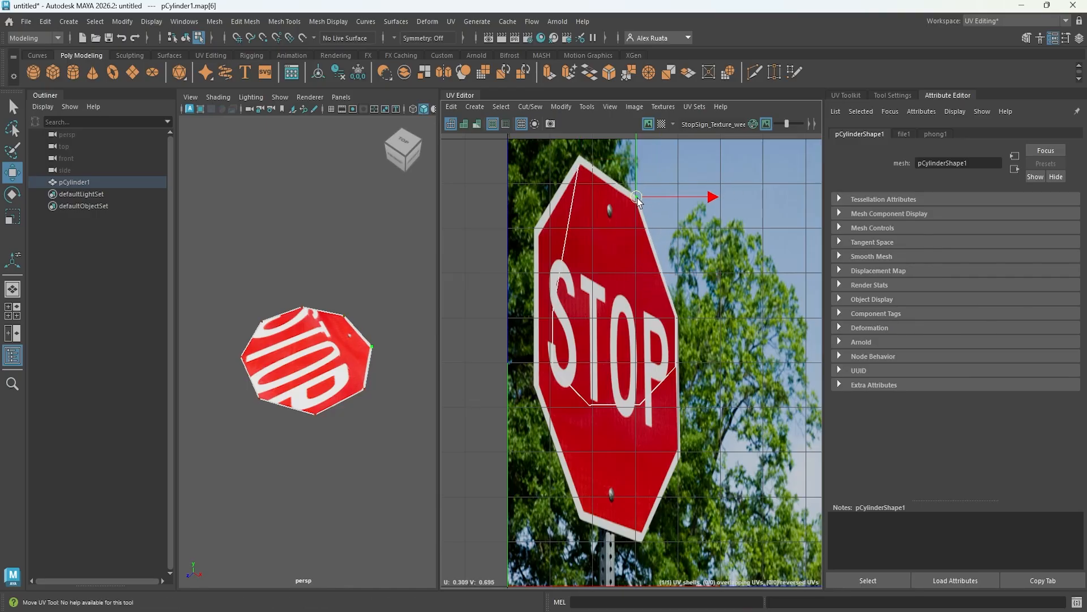
pyautogui.moveTo(669, 301)
pyautogui.mouseDown()
pyautogui.moveTo(689, 332)
pyautogui.moveTo(677, 320)
pyautogui.mouseUp()
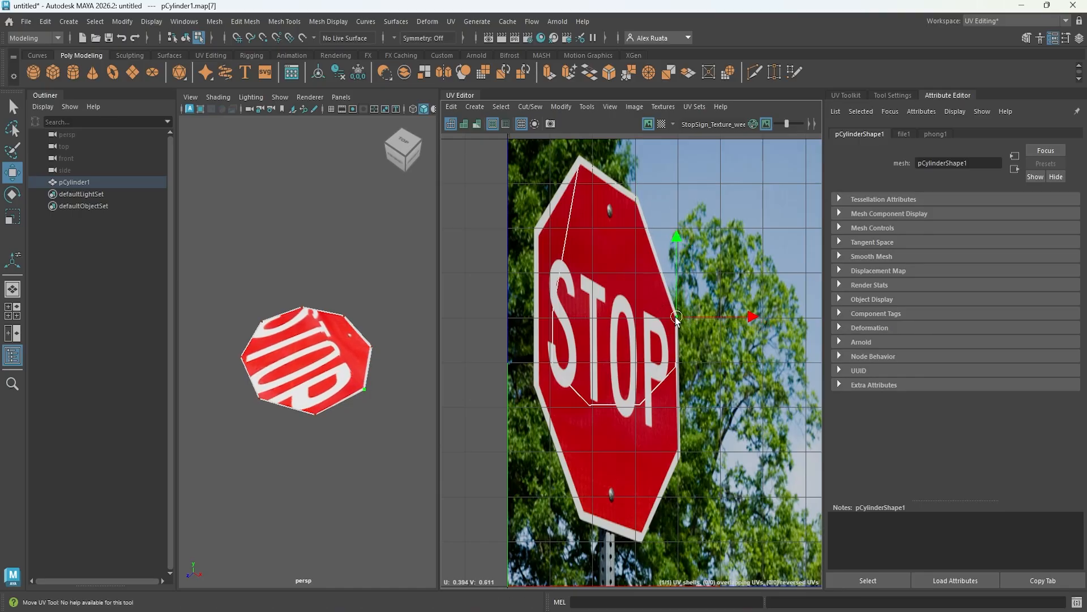
pyautogui.moveTo(689, 378); pyautogui.dragTo(689, 378)
pyautogui.keyDown('alt'); pyautogui.moveTo(689, 378); pyautogui.dragTo(705, 284, button='middle'); pyautogui.keyUp('alt')
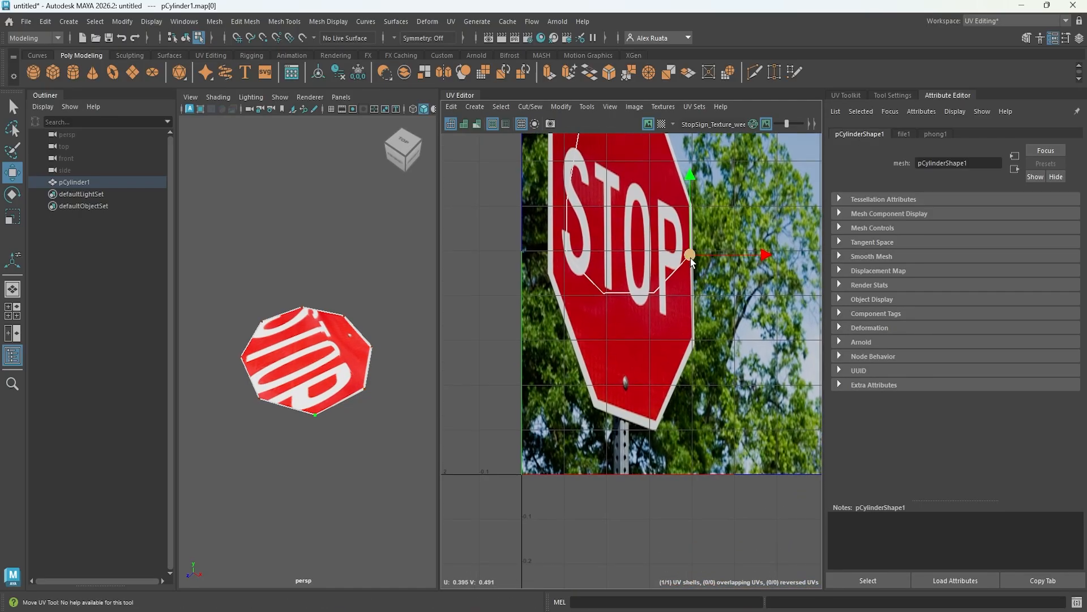
pyautogui.moveTo(692, 261); pyautogui.dragTo(695, 353)
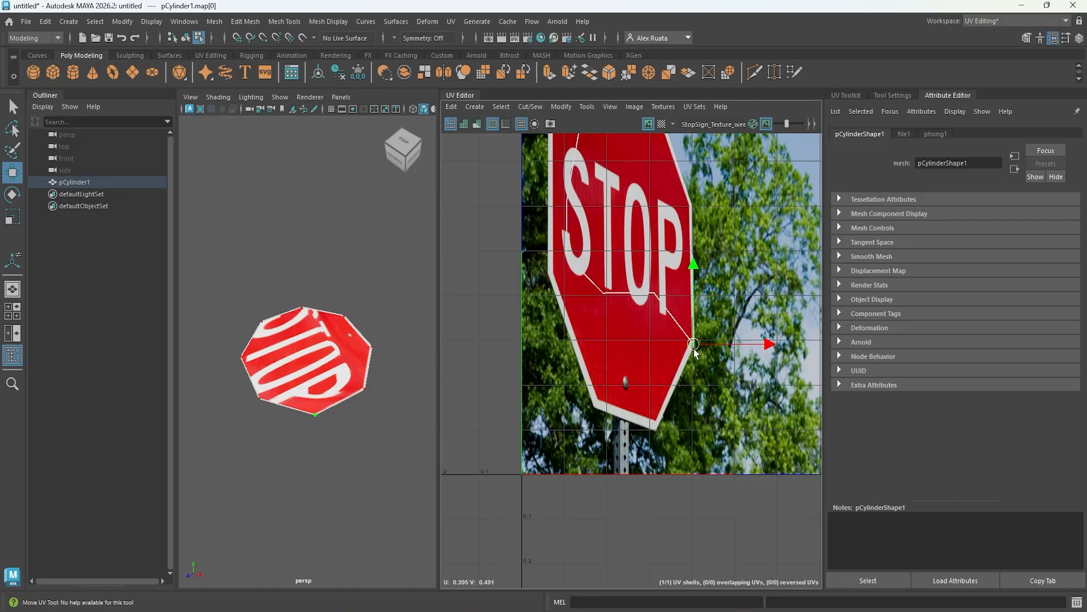
# - Move the two bottom UVs onto the lower corners of the stop sign
pyautogui.click(655, 294)
pyautogui.moveTo(655, 293); pyautogui.dragTo(657, 430)
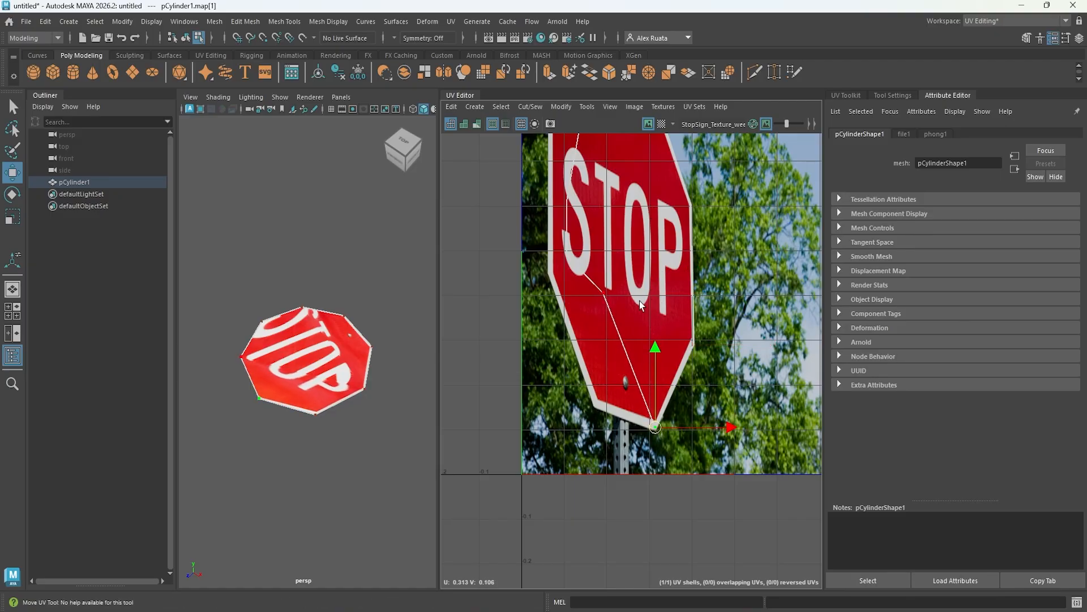
pyautogui.click(602, 293)
pyautogui.moveTo(602, 293); pyautogui.dragTo(597, 404)
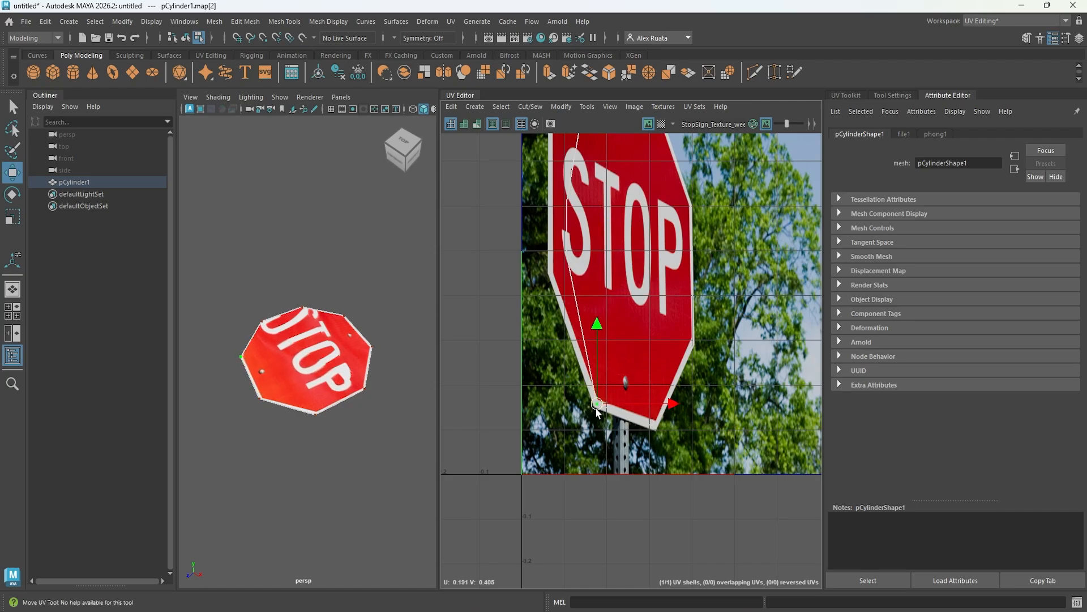
# - Move the two left-side UVs onto the stop sign's left corners and inspect the texture on the octagon
pyautogui.click(566, 256)
pyautogui.moveTo(566, 256); pyautogui.dragTo(550, 279)
pyautogui.keyDown('alt'); pyautogui.moveTo(623, 234); pyautogui.dragTo(663, 354, button='middle'); pyautogui.keyUp('alt')
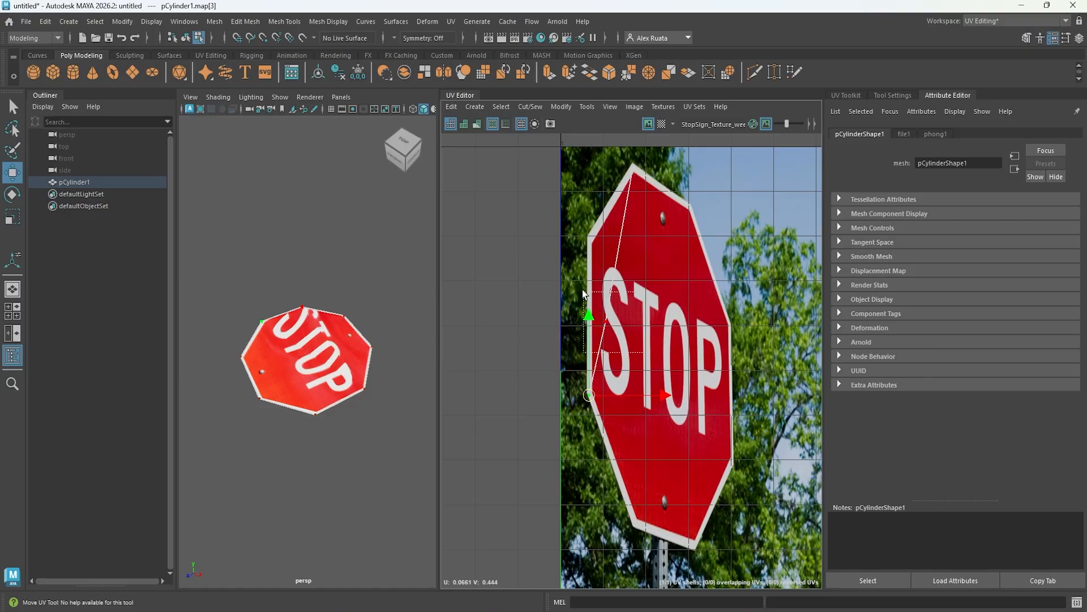
pyautogui.click(606, 323)
pyautogui.moveTo(606, 323); pyautogui.dragTo(589, 238)
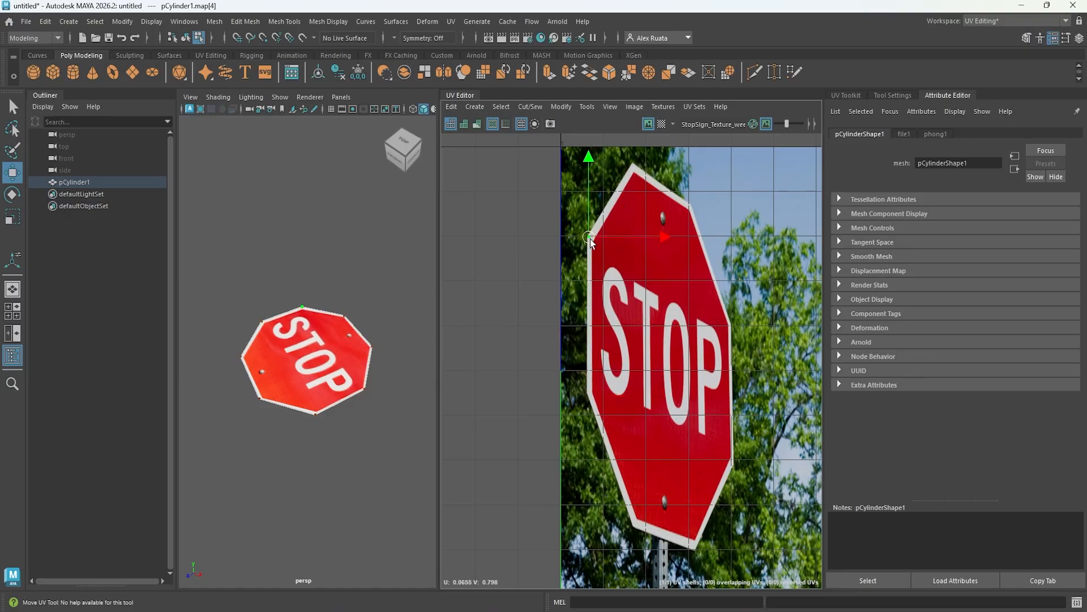
pyautogui.keyDown('alt'); pyautogui.moveTo(289, 334); pyautogui.dragTo(412, 366); pyautogui.keyUp('alt')
pyautogui.keyDown('alt'); pyautogui.moveTo(412, 365); pyautogui.dragTo(481, 338, button='right'); pyautogui.keyUp('alt')
pyautogui.keyDown('alt'); pyautogui.moveTo(351, 351); pyautogui.dragTo(377, 260, button='middle'); pyautogui.keyUp('alt')
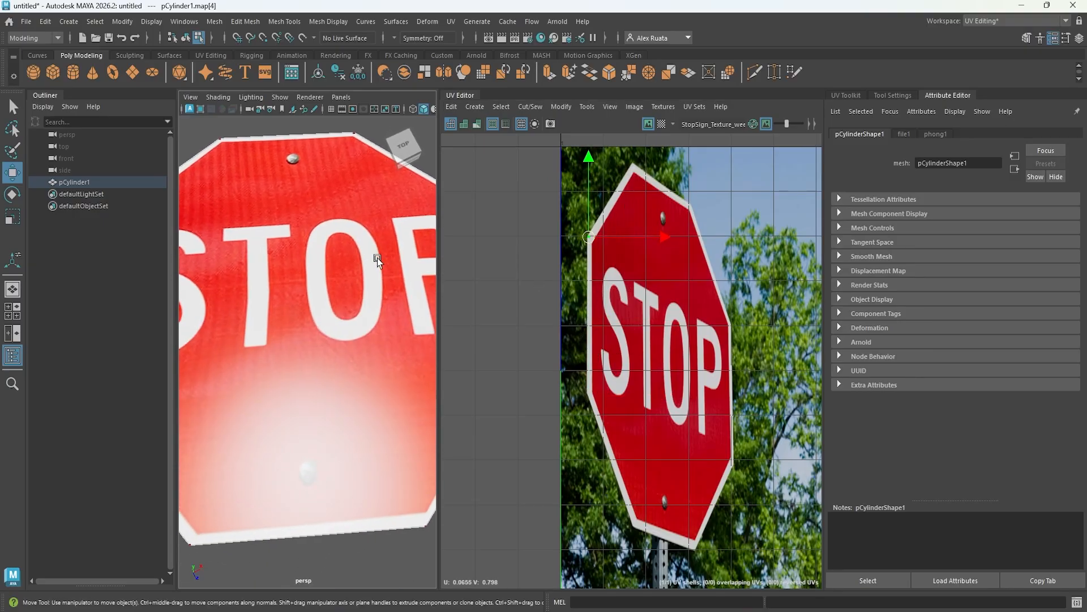
pyautogui.keyDown('alt'); pyautogui.moveTo(377, 257); pyautogui.dragTo(362, 311); pyautogui.keyUp('alt')
pyautogui.keyDown('alt'); pyautogui.moveTo(375, 303); pyautogui.dragTo(453, 354); pyautogui.keyUp('alt')
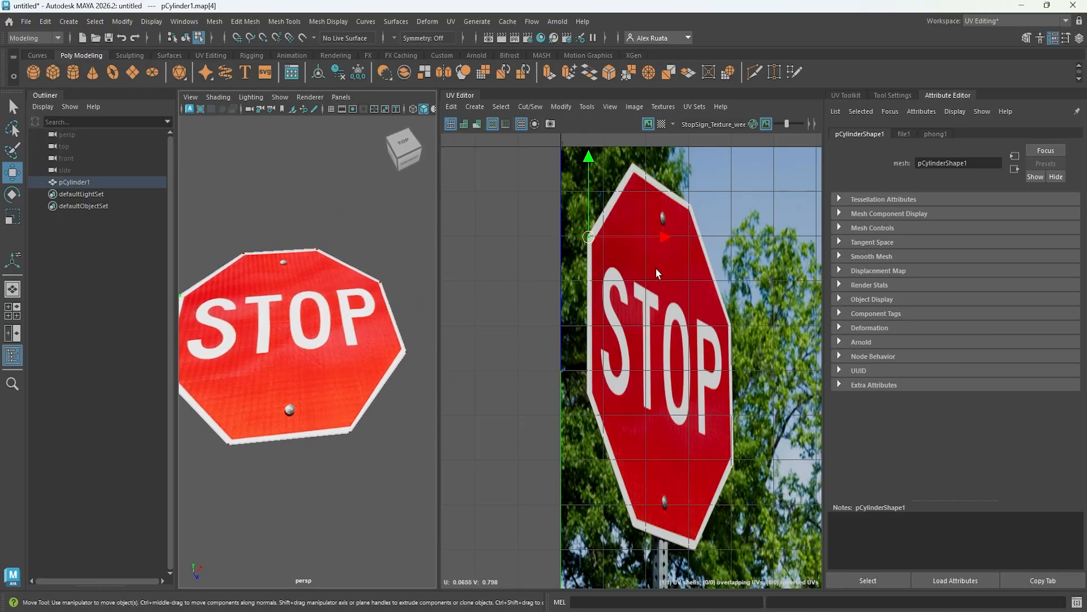
# - Switch to the General workspace and select the whole stop sign mesh in object mode
pyautogui.click(1079, 37)
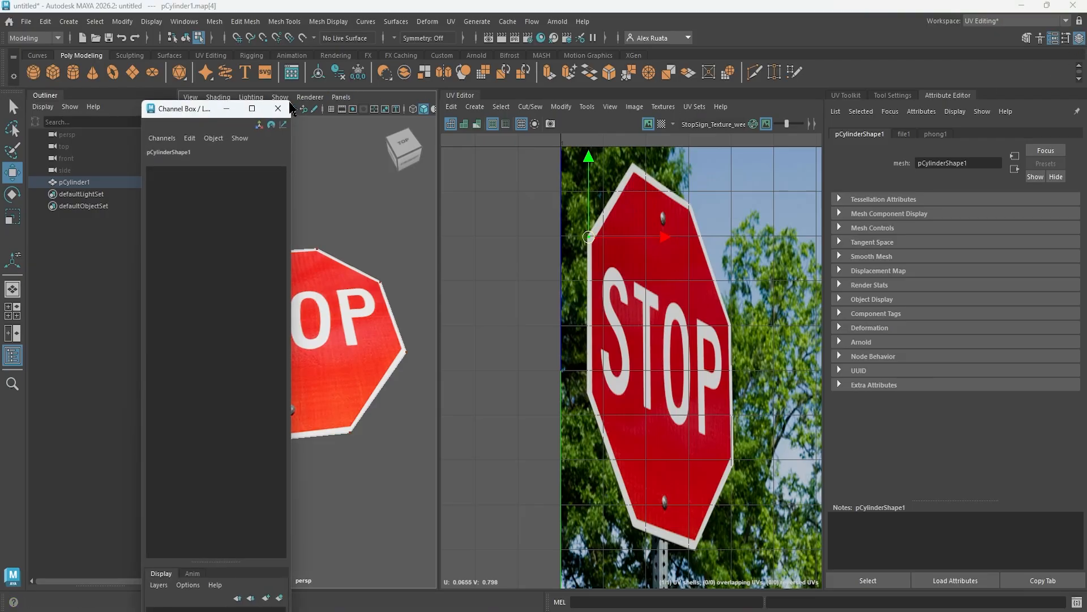
pyautogui.click(277, 108)
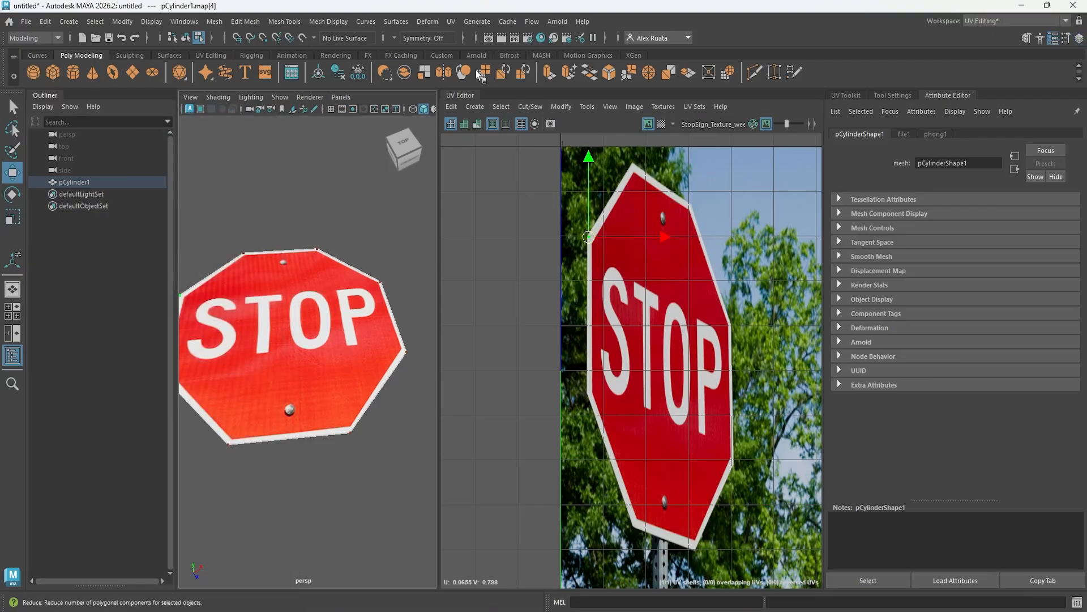
pyautogui.click(985, 22)
pyautogui.click(988, 41)
pyautogui.keyDown('alt'); pyautogui.moveTo(635, 252); pyautogui.dragTo(581, 253); pyautogui.keyUp('alt')
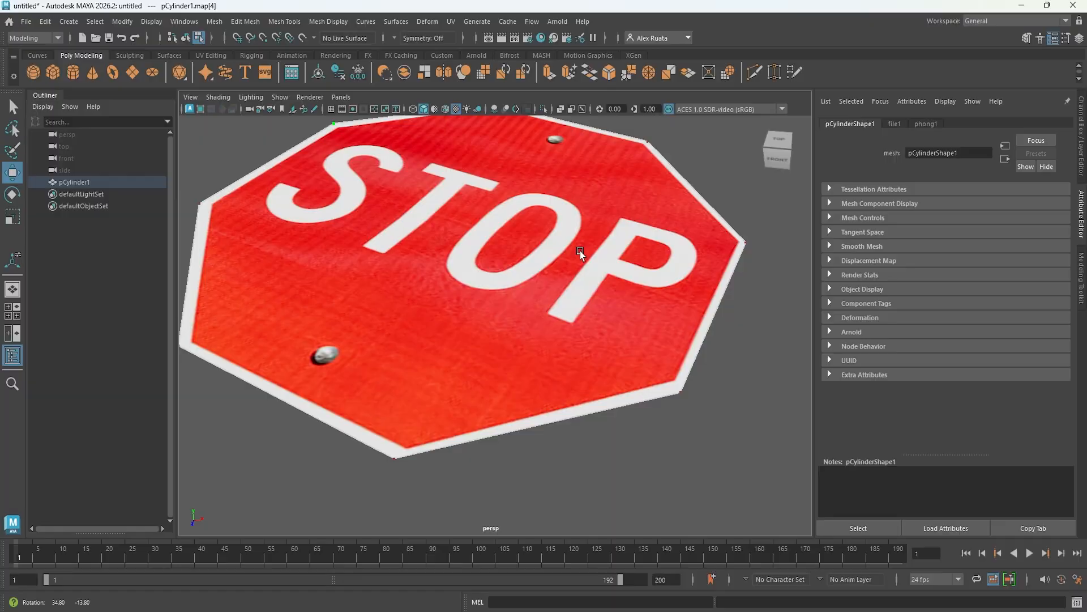
pyautogui.moveTo(593, 211); pyautogui.dragTo(619, 200, button='right')
pyautogui.scroll(-2, 620, 201)
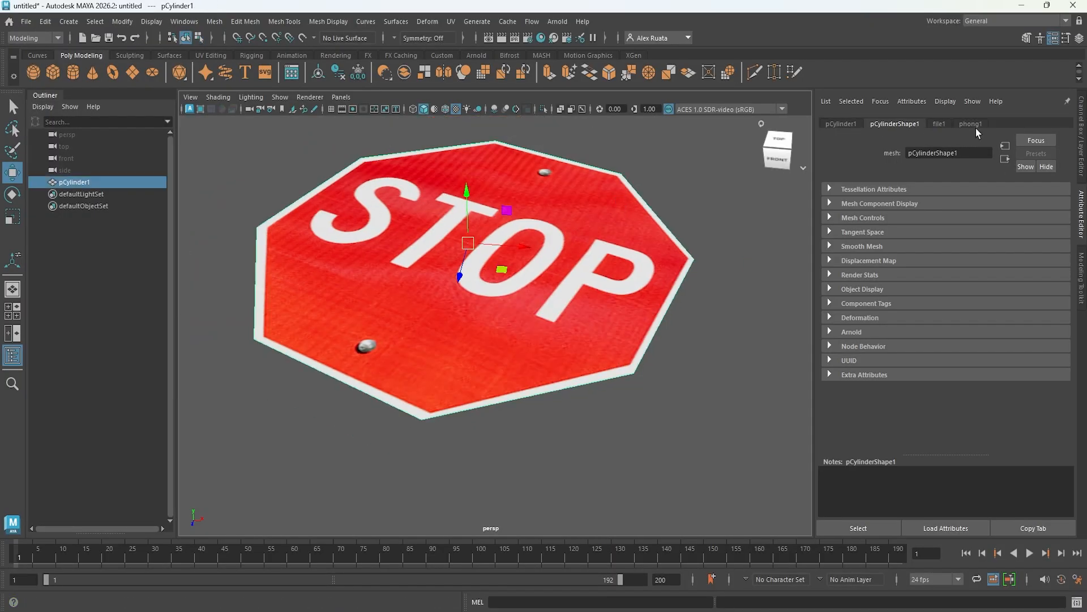
# - Use Multi-Cut to cut two edges across the octagon, joining its upper pair of side corners and its lower pair of side corners
pyautogui.click(1026, 38)
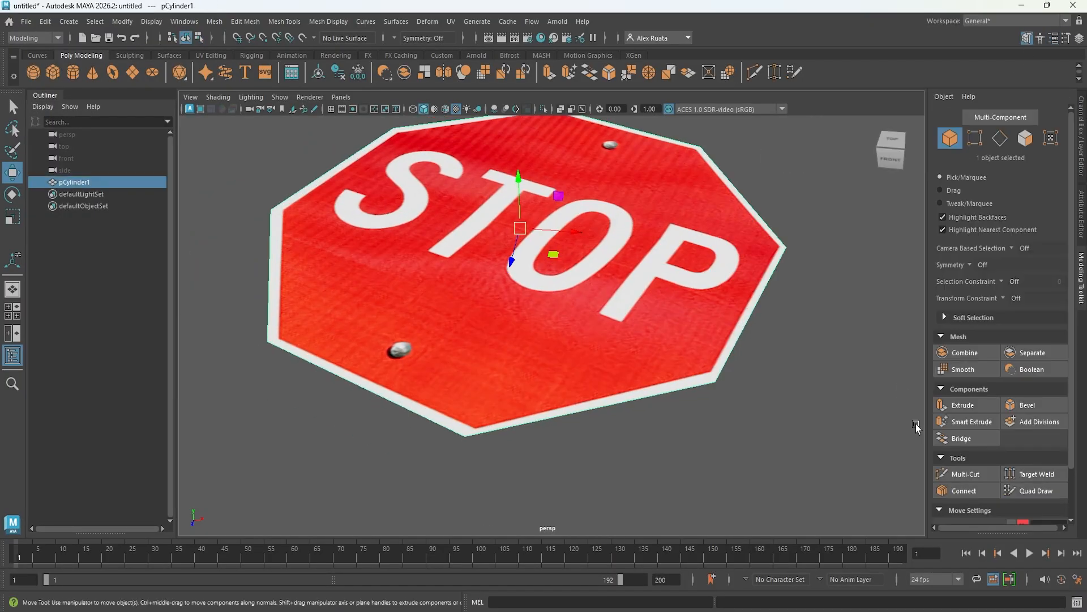
pyautogui.moveTo(617, 238)
pyautogui.keyDown('alt'); pyautogui.mouseDown()
pyautogui.moveTo(579, 223)
pyautogui.moveTo(613, 258)
pyautogui.mouseUp(); pyautogui.keyUp('alt')
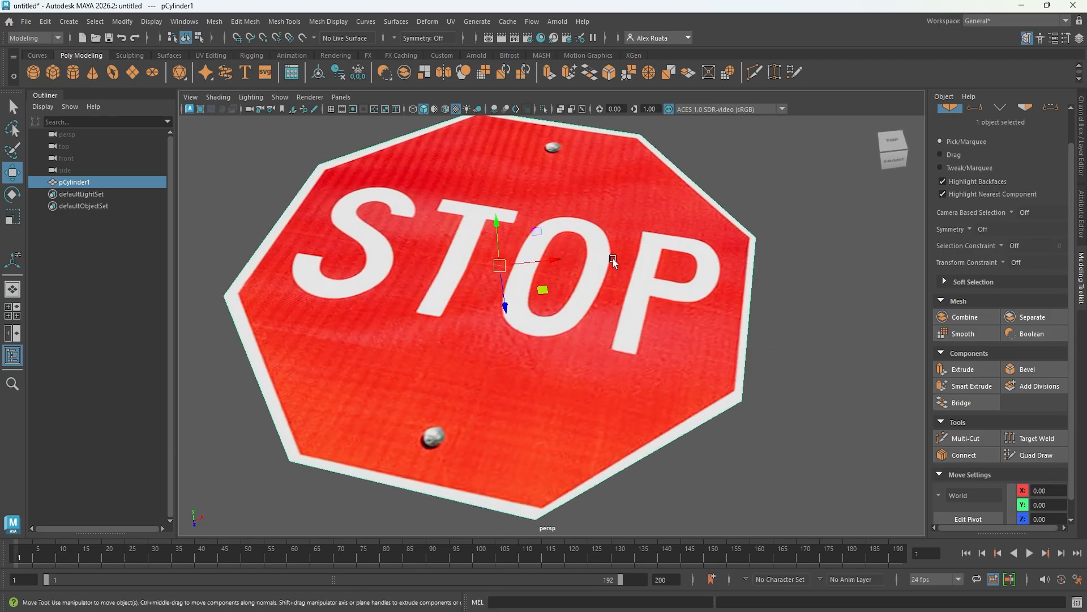
pyautogui.moveTo(697, 228); pyautogui.dragTo(669, 221, button='right')
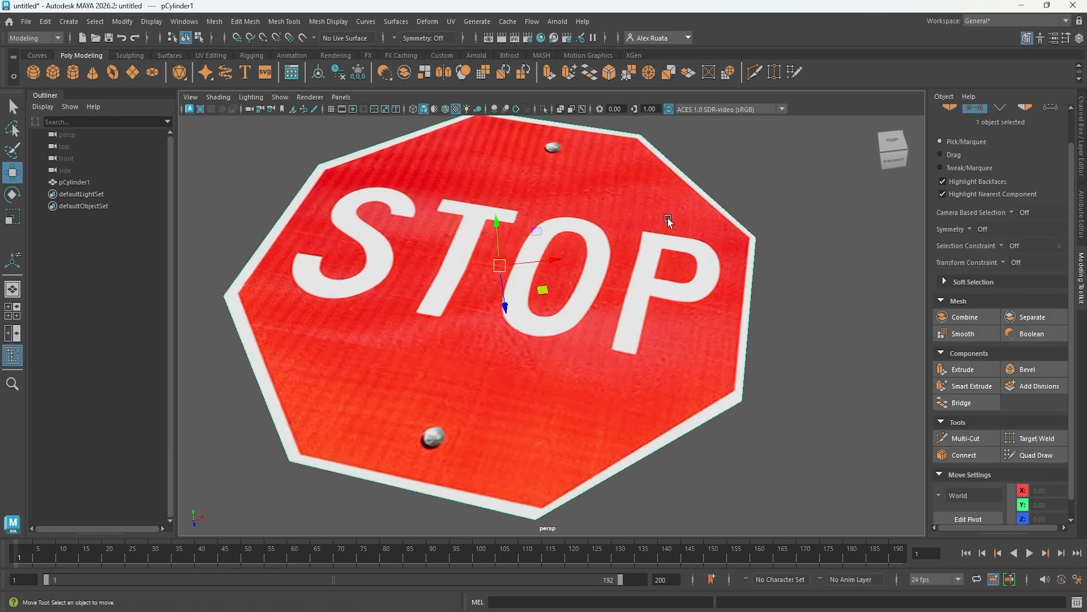
pyautogui.click(966, 439)
pyautogui.scroll(-2, 619, 251)
pyautogui.keyDown('alt'); pyautogui.moveTo(619, 253); pyautogui.dragTo(583, 276); pyautogui.keyUp('alt')
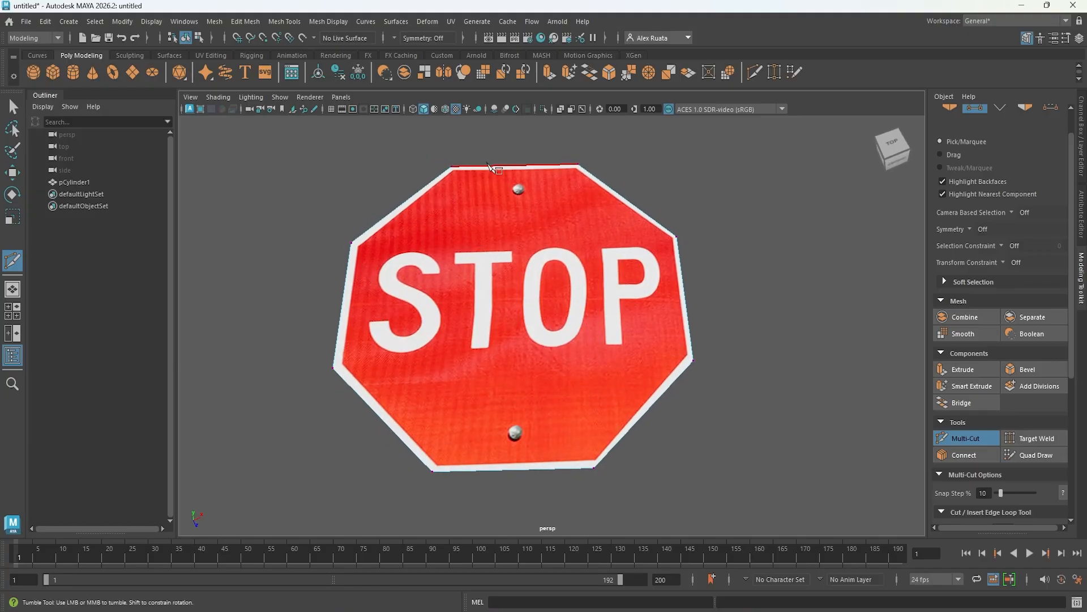
pyautogui.click(356, 243)
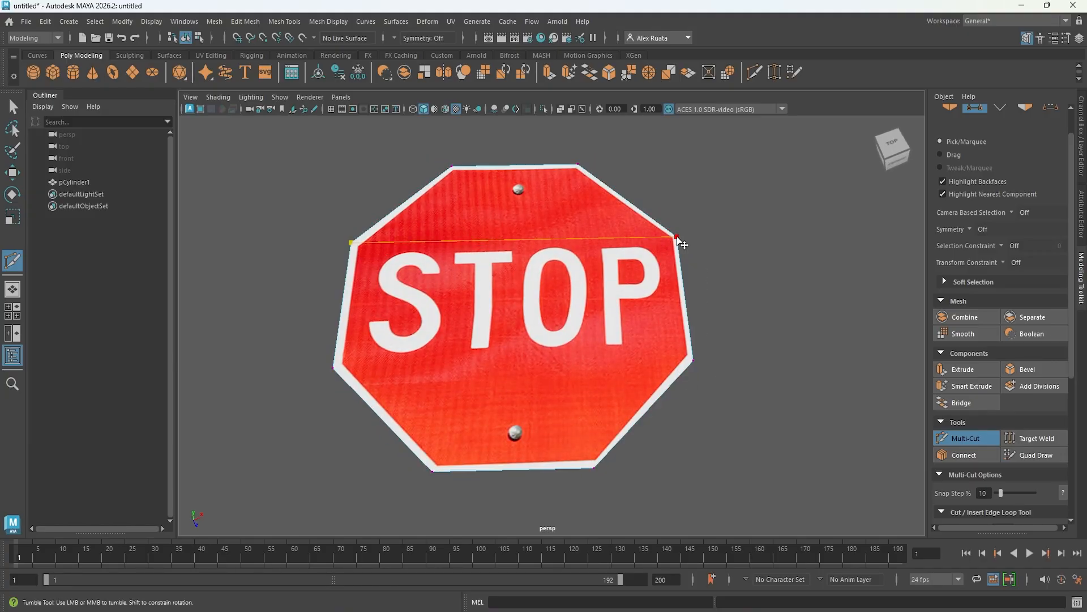
pyautogui.click(678, 238)
pyautogui.rightClick(679, 240)
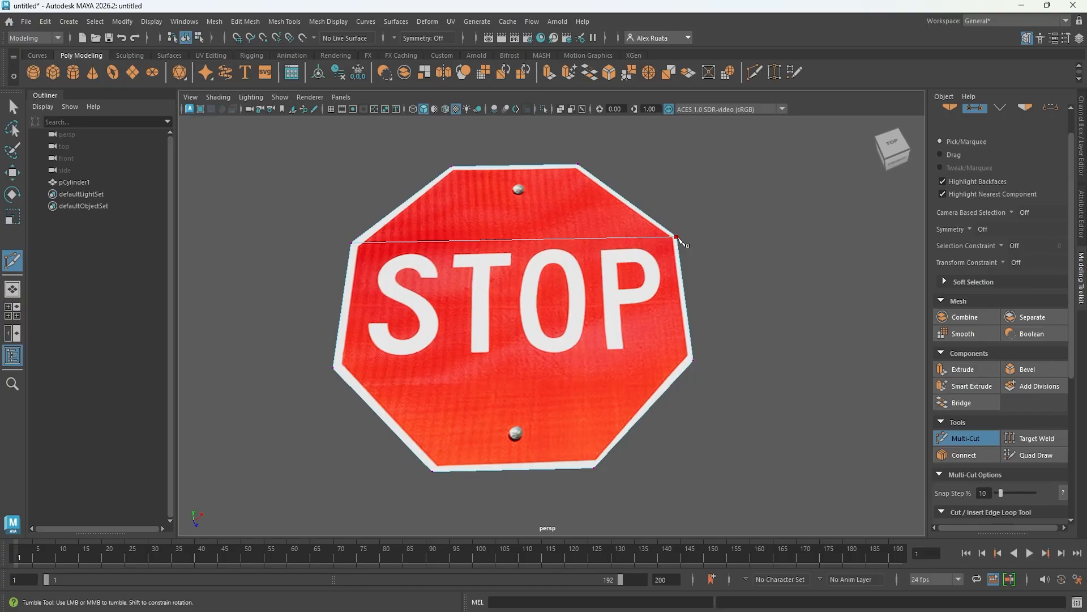
pyautogui.click(694, 361)
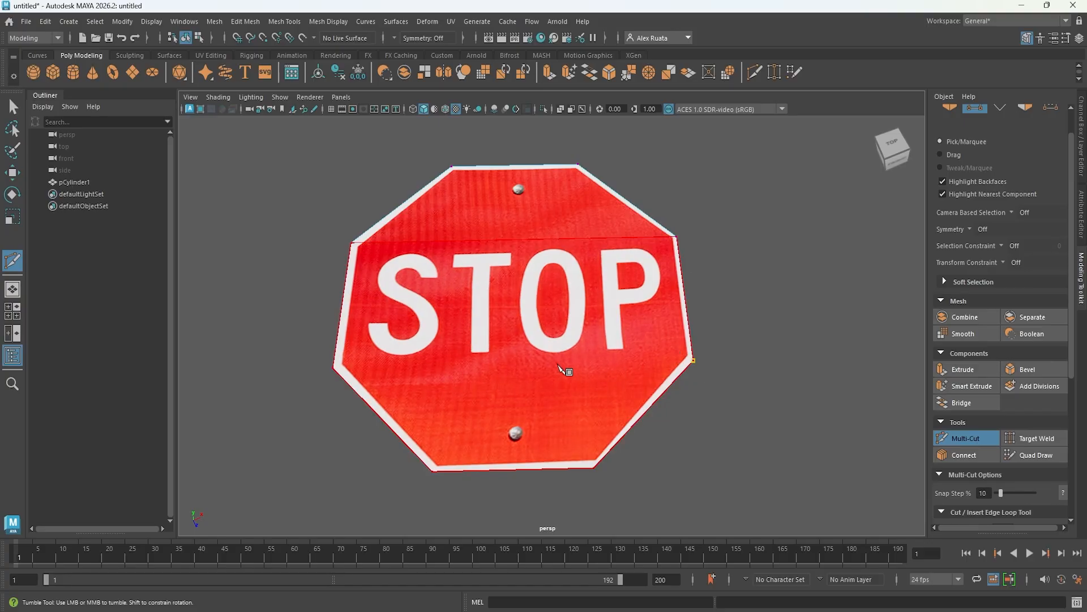
pyautogui.click(333, 369)
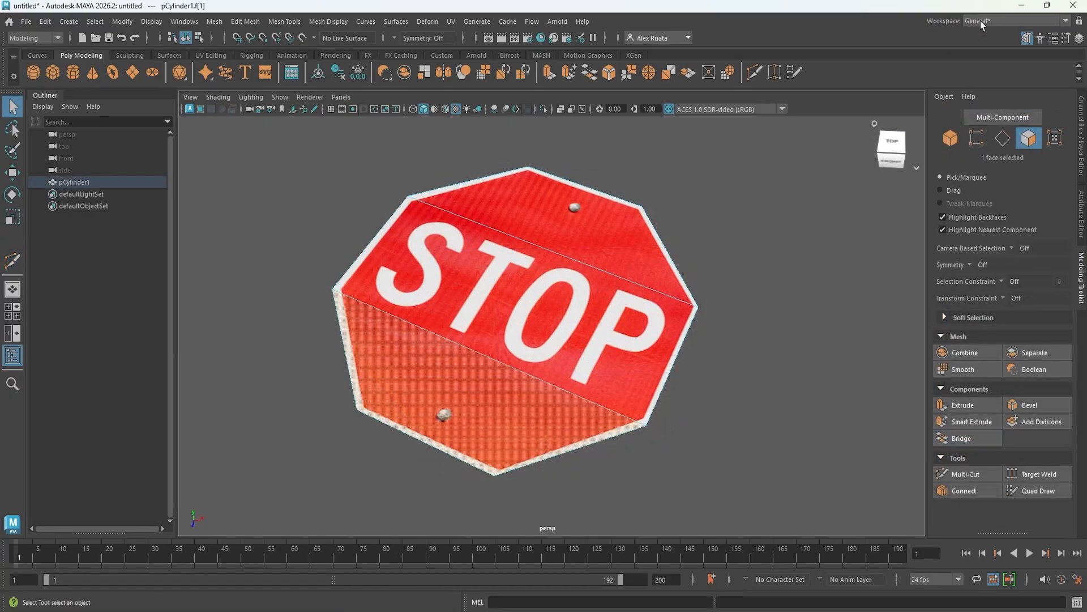
# - Switch to the UV Editing workspace and select a top corner UV of the octagon with the Move tool active
pyautogui.click(984, 21)
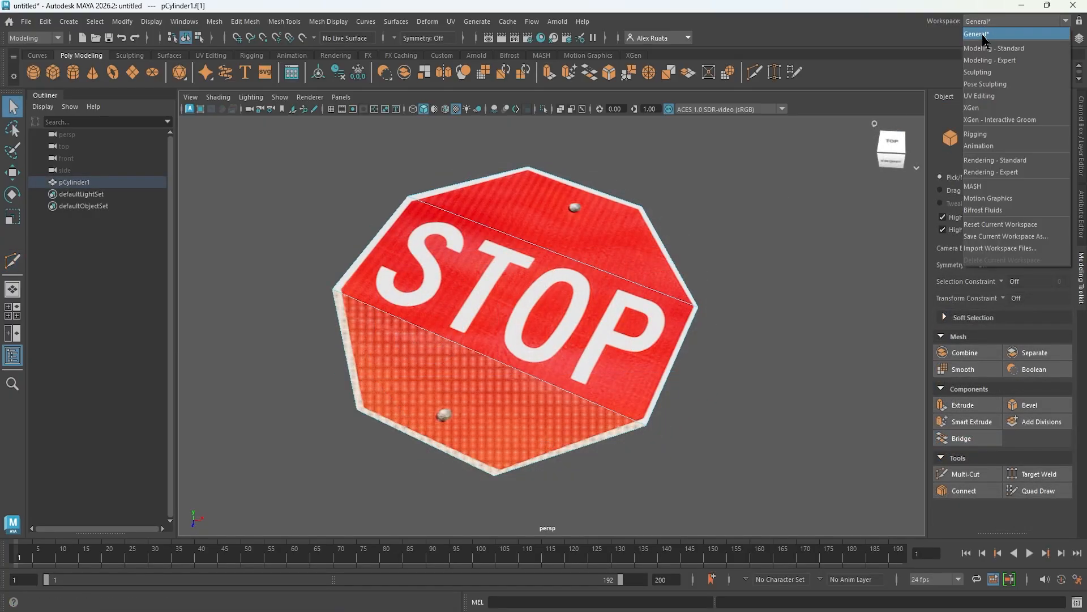
pyautogui.click(993, 96)
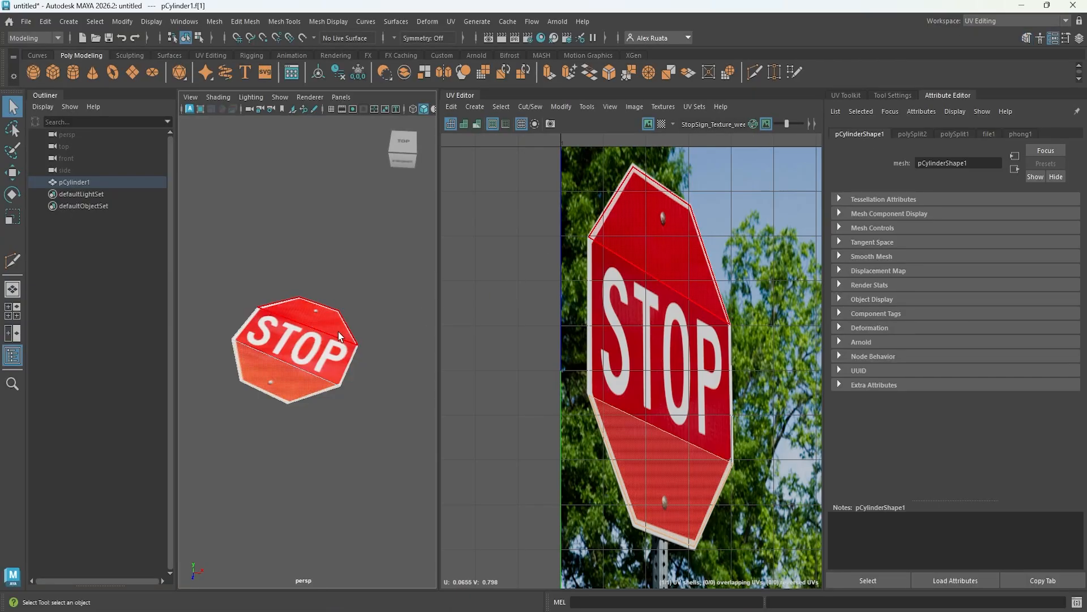
pyautogui.rightClick(338, 333)
pyautogui.moveTo(337, 328); pyautogui.dragTo(425, 271, button='right')
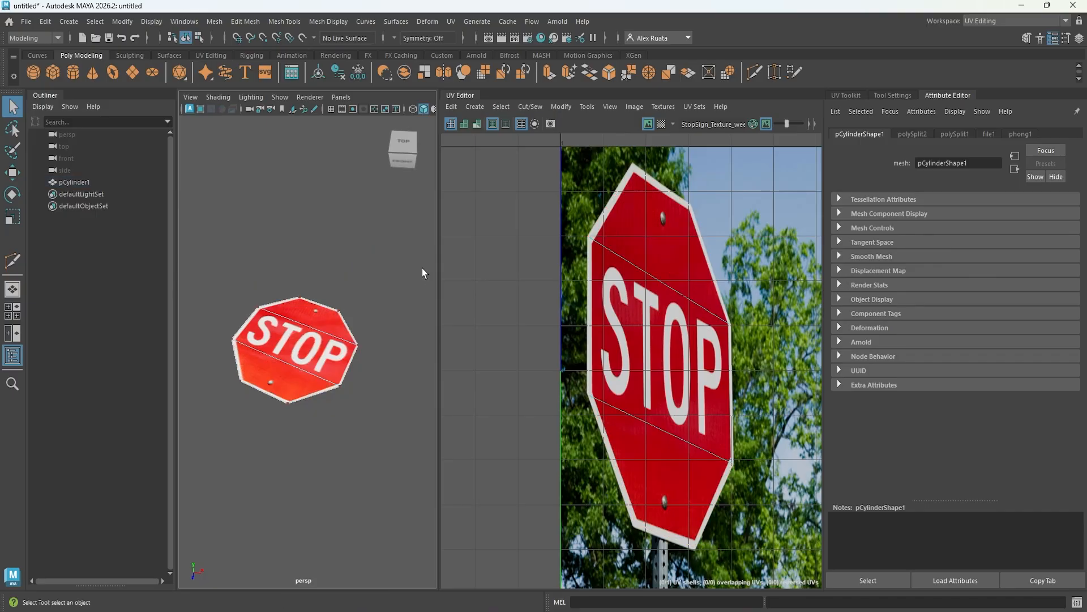
pyautogui.moveTo(336, 316); pyautogui.dragTo(336, 316)
pyautogui.press('w')
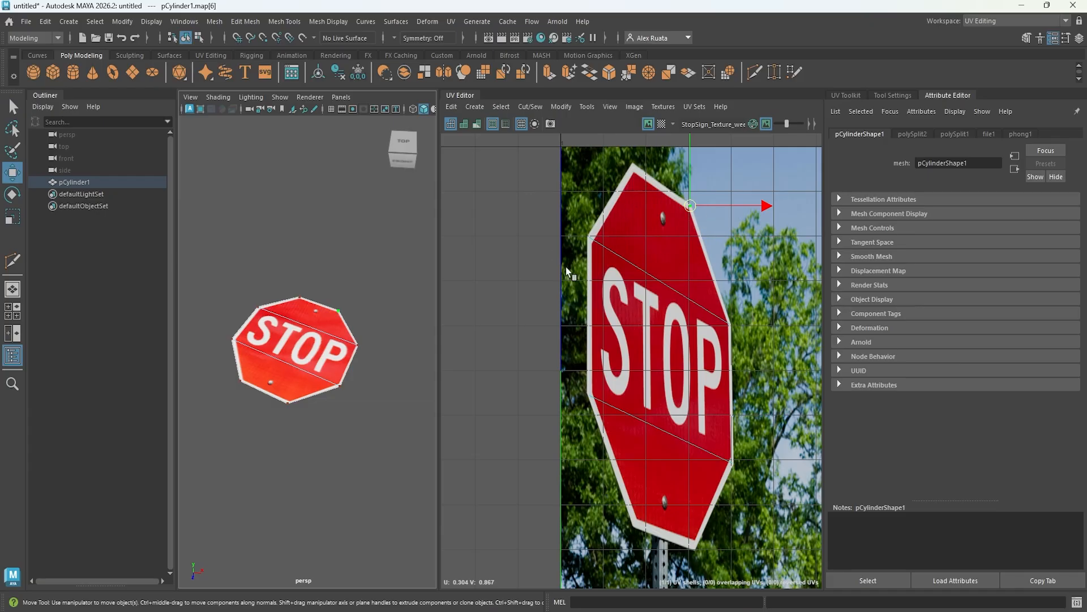
# - Fine-tune the left-side, bottom and lower right-side UVs against the matching corners of the stop sign image
pyautogui.keyDown('alt'); pyautogui.moveTo(690, 233); pyautogui.dragTo(675, 243, button='middle'); pyautogui.keyUp('alt')
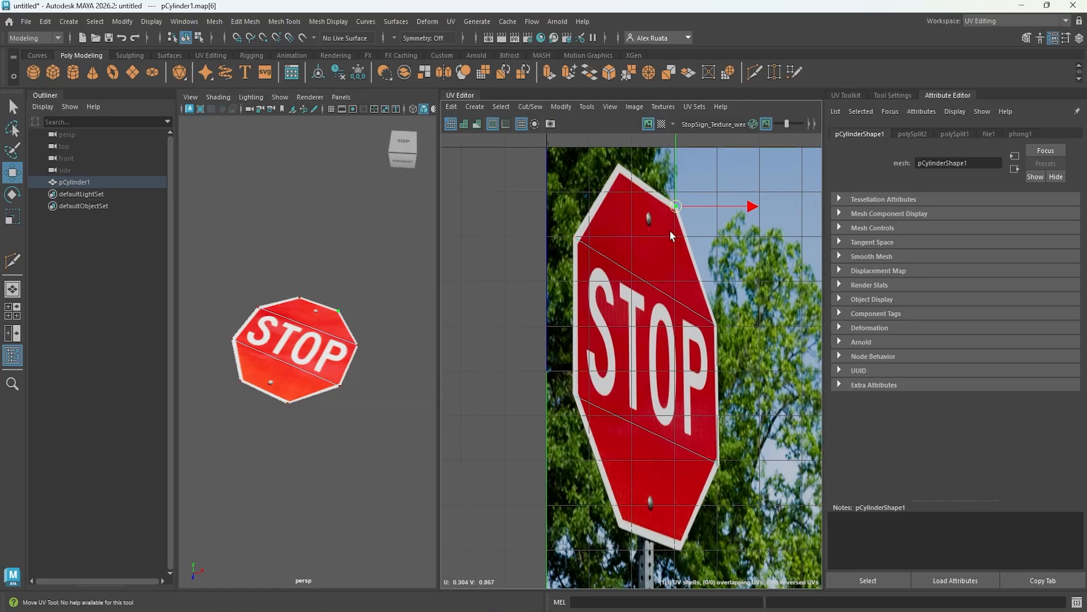
pyautogui.click(576, 239)
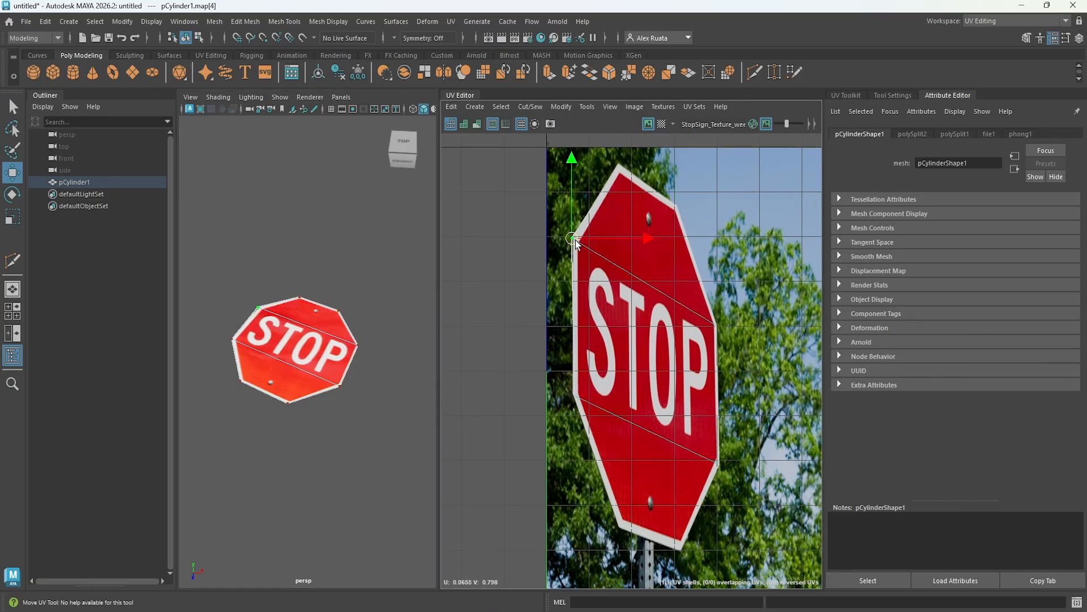
pyautogui.click(576, 395)
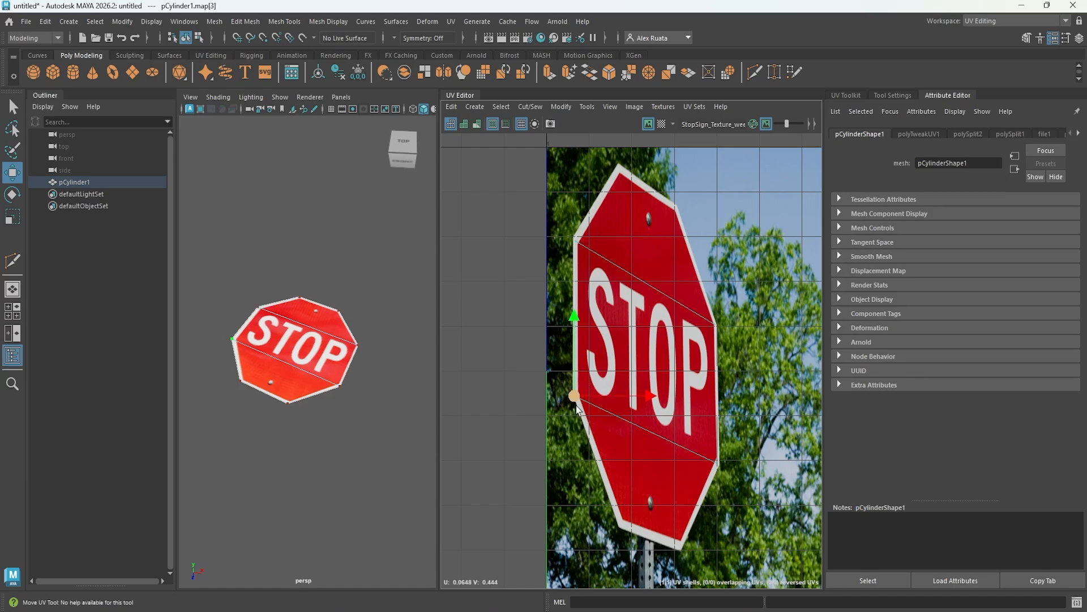
pyautogui.click(620, 524)
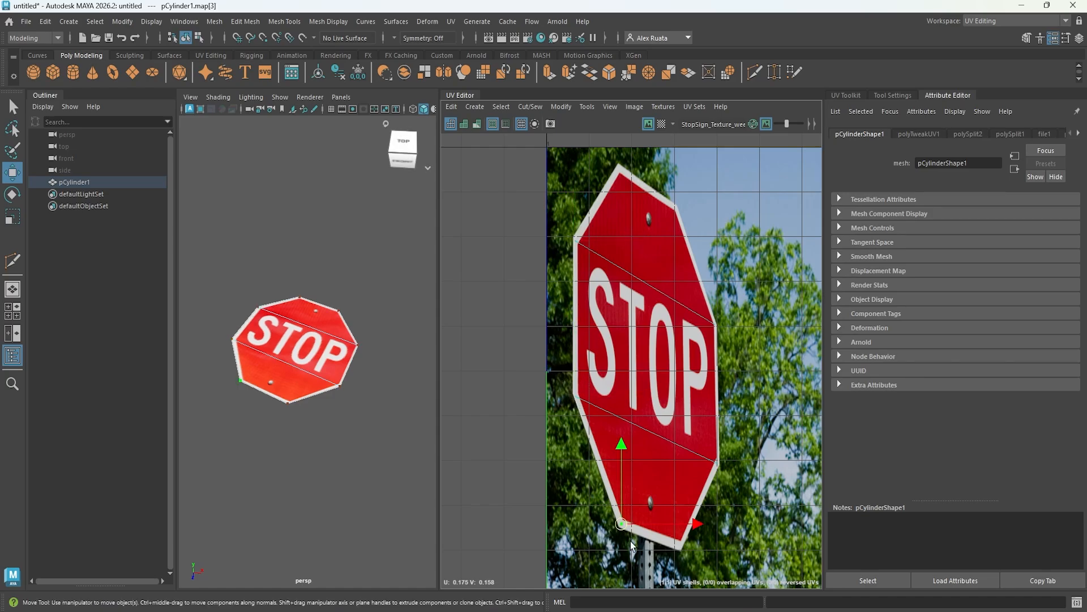
pyautogui.click(680, 547)
pyautogui.click(718, 461)
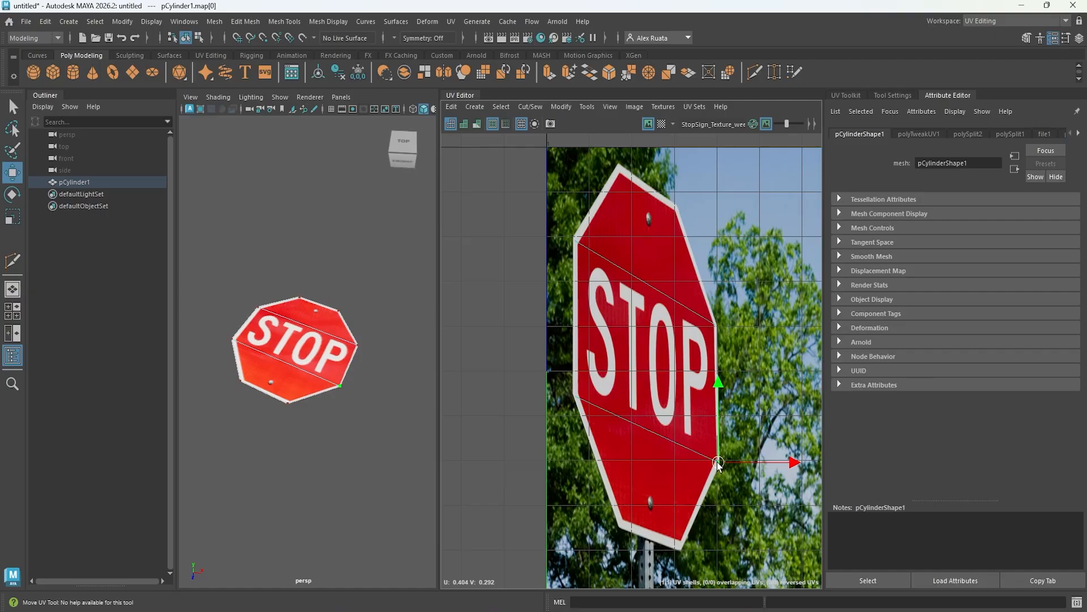
# - Nudge the upper right-side, upper left-side and topmost UVs to refine their fit to the stop sign's corners
pyautogui.click(716, 324)
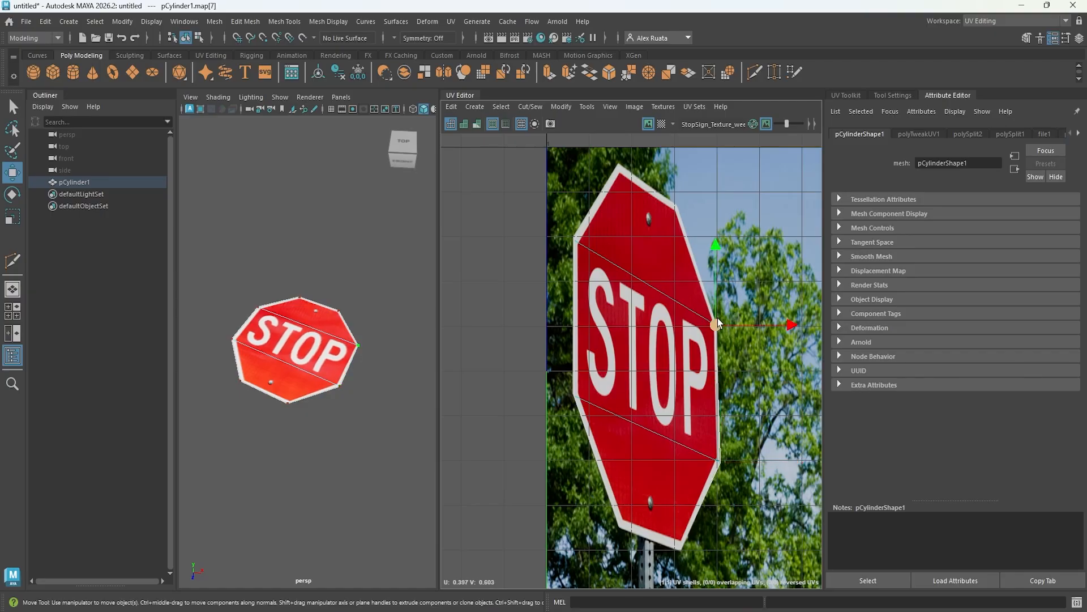
pyautogui.moveTo(717, 323); pyautogui.dragTo(719, 320)
pyautogui.moveTo(574, 239); pyautogui.dragTo(575, 238)
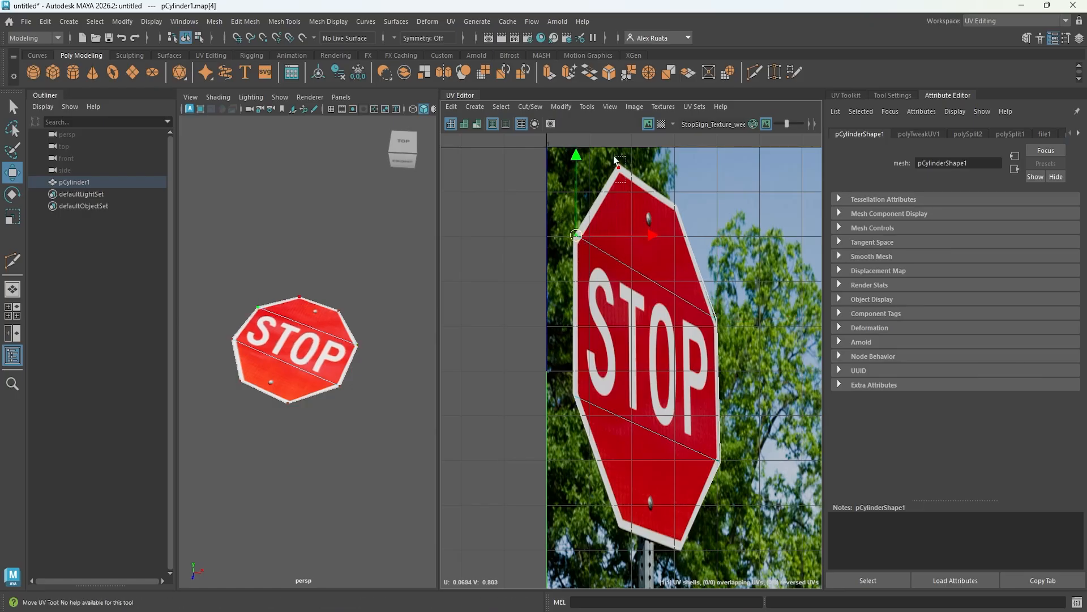
pyautogui.moveTo(615, 161); pyautogui.dragTo(617, 162)
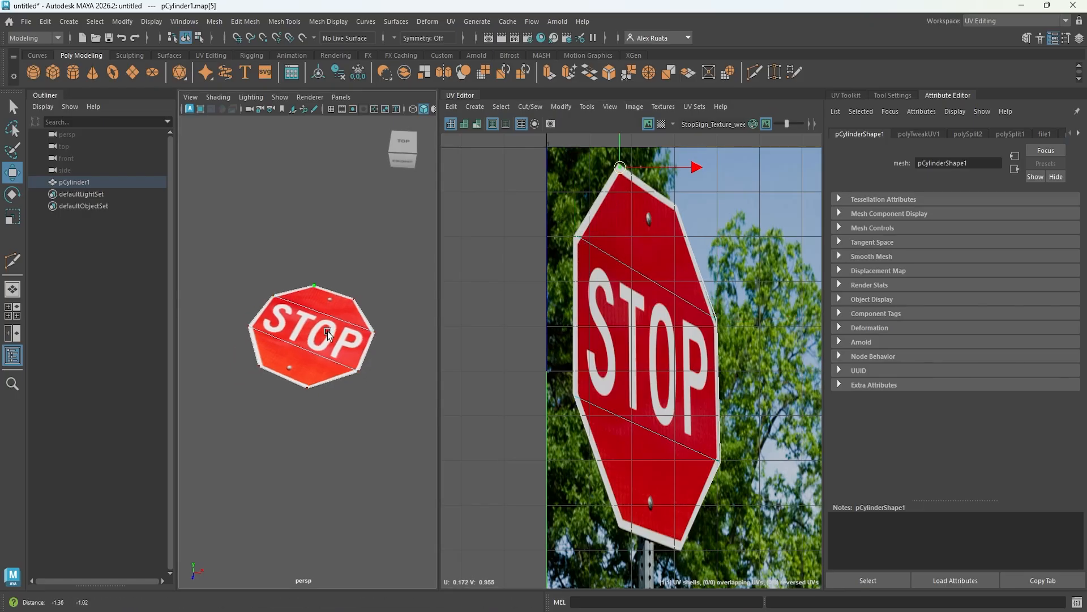
# - Check the texture up close on the mesh and readjust the two right-side UVs to reduce the distortion
pyautogui.keyDown('alt'); pyautogui.moveTo(328, 331); pyautogui.dragTo(352, 377); pyautogui.keyUp('alt')
pyautogui.scroll(5, 315, 333)
pyautogui.keyDown('alt'); pyautogui.moveTo(315, 333); pyautogui.dragTo(281, 341); pyautogui.keyUp('alt')
pyautogui.click(716, 320)
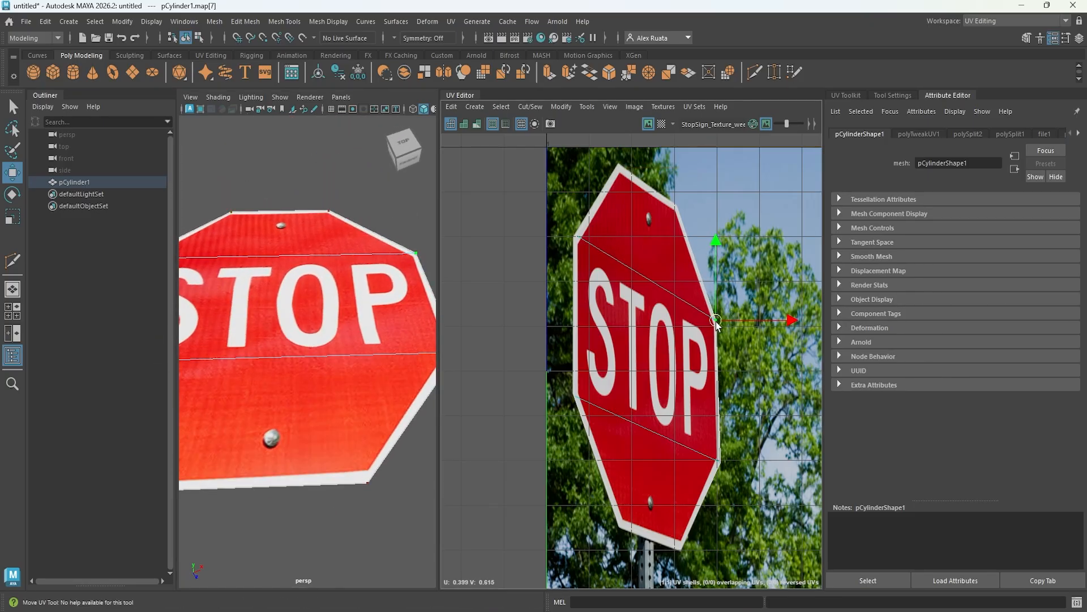
pyautogui.click(718, 462)
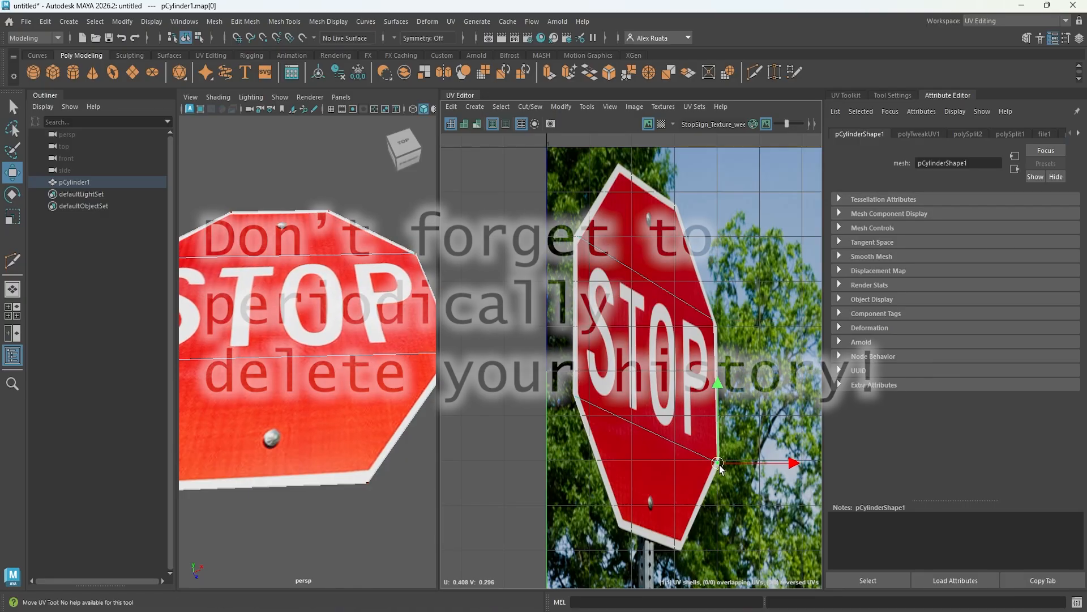
pyautogui.moveTo(707, 307); pyautogui.dragTo(717, 317)
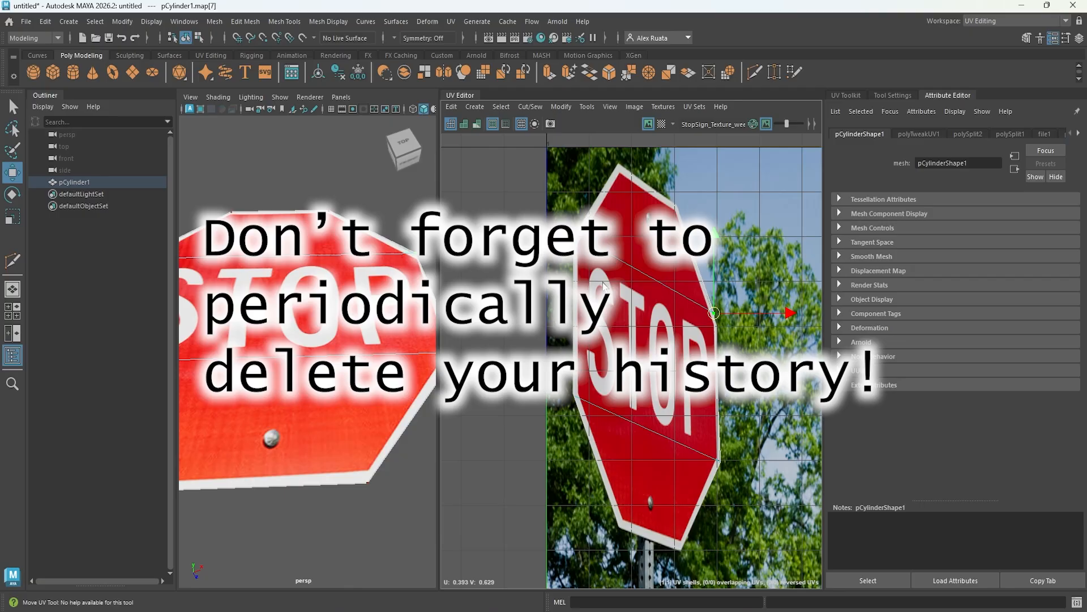
# - Return to the General workspace, switch the mesh back to object mode and deselect it
pyautogui.keyDown('alt'); pyautogui.moveTo(365, 309); pyautogui.dragTo(322, 272); pyautogui.keyUp('alt')
pyautogui.click(1008, 22)
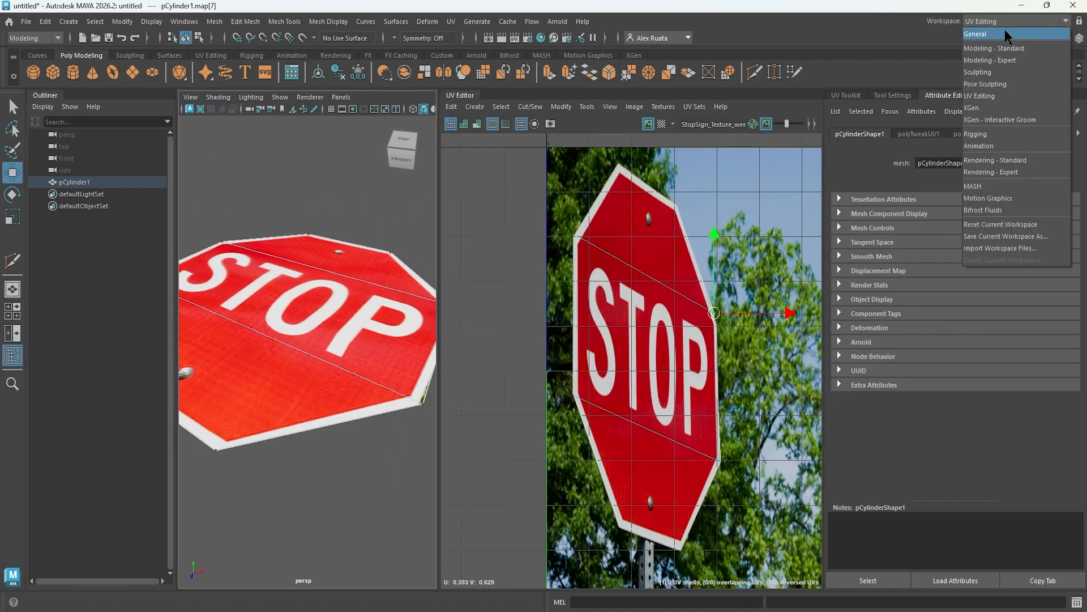
pyautogui.click(1006, 32)
pyautogui.moveTo(547, 257); pyautogui.dragTo(584, 237, button='right')
pyautogui.scroll(-8, 585, 237)
pyautogui.click(758, 263)
# - Frame the stop sign mesh and examine its finished texture from several angles, both selected and deselected
pyautogui.keyDown('alt'); pyautogui.moveTo(649, 245); pyautogui.dragTo(618, 271, button='middle'); pyautogui.keyUp('alt')
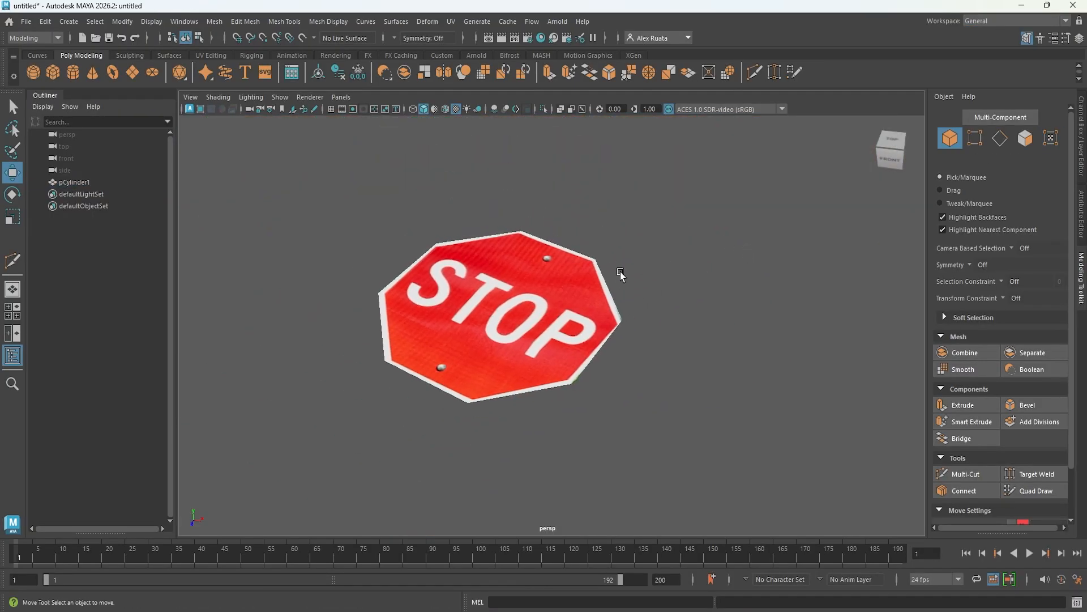
pyautogui.keyDown('alt'); pyautogui.moveTo(621, 275); pyautogui.dragTo(675, 304); pyautogui.keyUp('alt')
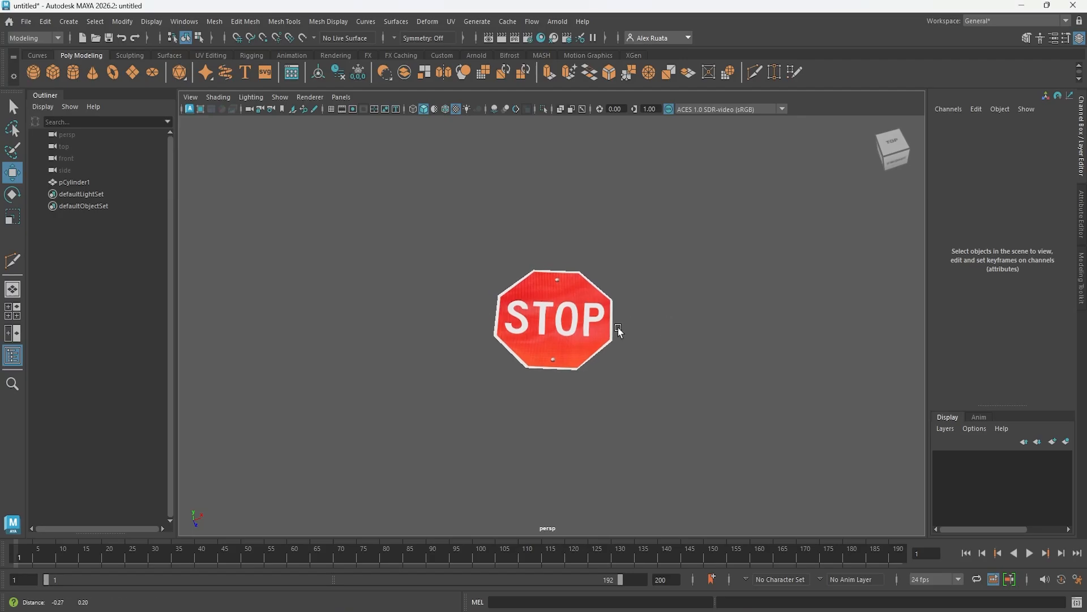
pyautogui.keyDown('alt'); pyautogui.moveTo(608, 339); pyautogui.dragTo(583, 329); pyautogui.keyUp('alt')
pyautogui.click(583, 328)
pyautogui.press('f')
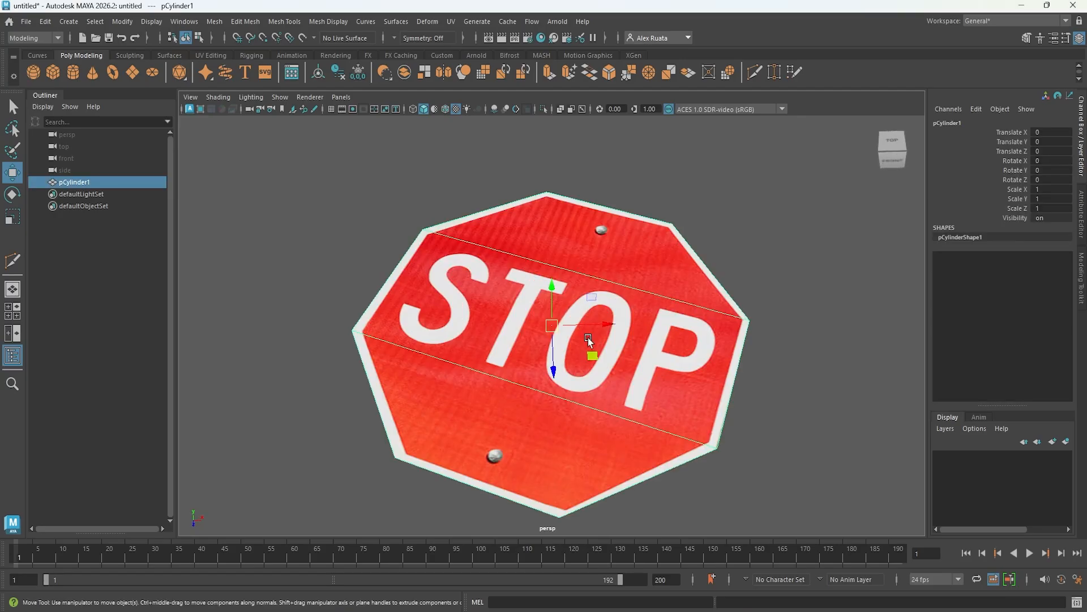
pyautogui.keyDown('alt'); pyautogui.moveTo(644, 356); pyautogui.dragTo(582, 351, button='right'); pyautogui.keyUp('alt')
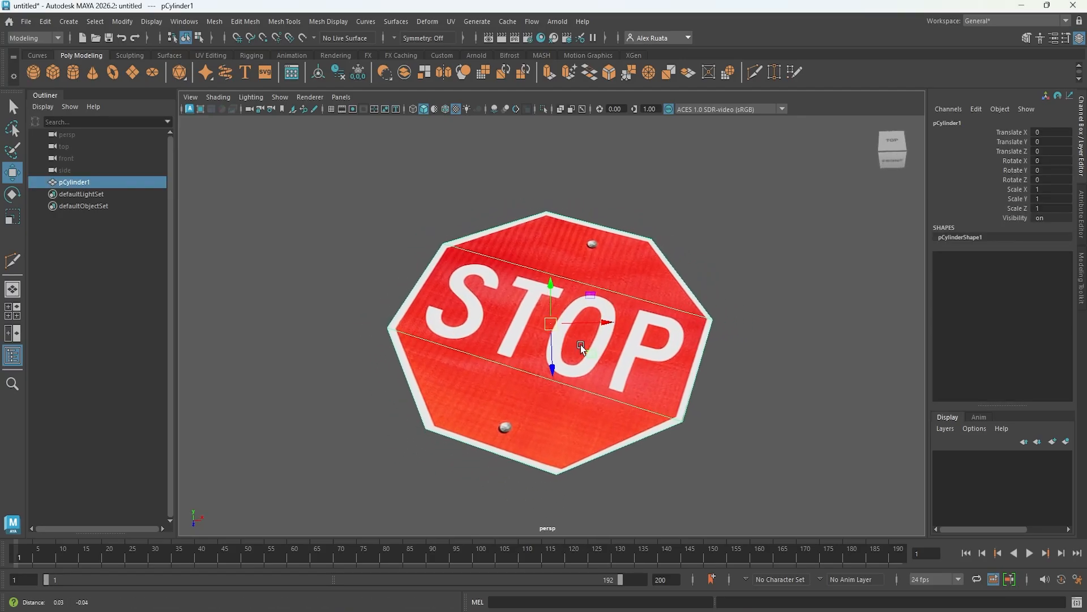
pyautogui.keyDown('alt'); pyautogui.moveTo(581, 351); pyautogui.dragTo(564, 334, button='middle'); pyautogui.keyUp('alt')
pyautogui.keyDown('alt'); pyautogui.moveTo(565, 334); pyautogui.dragTo(552, 358); pyautogui.keyUp('alt')
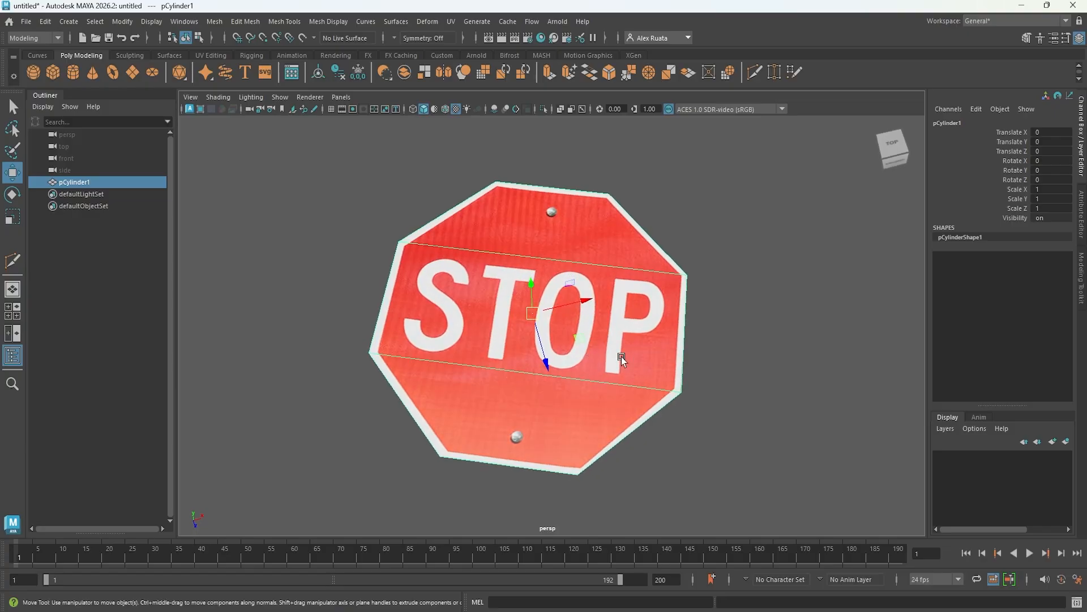
pyautogui.click(735, 368)
pyautogui.keyDown('alt'); pyautogui.moveTo(714, 400); pyautogui.dragTo(746, 415); pyautogui.keyUp('alt')
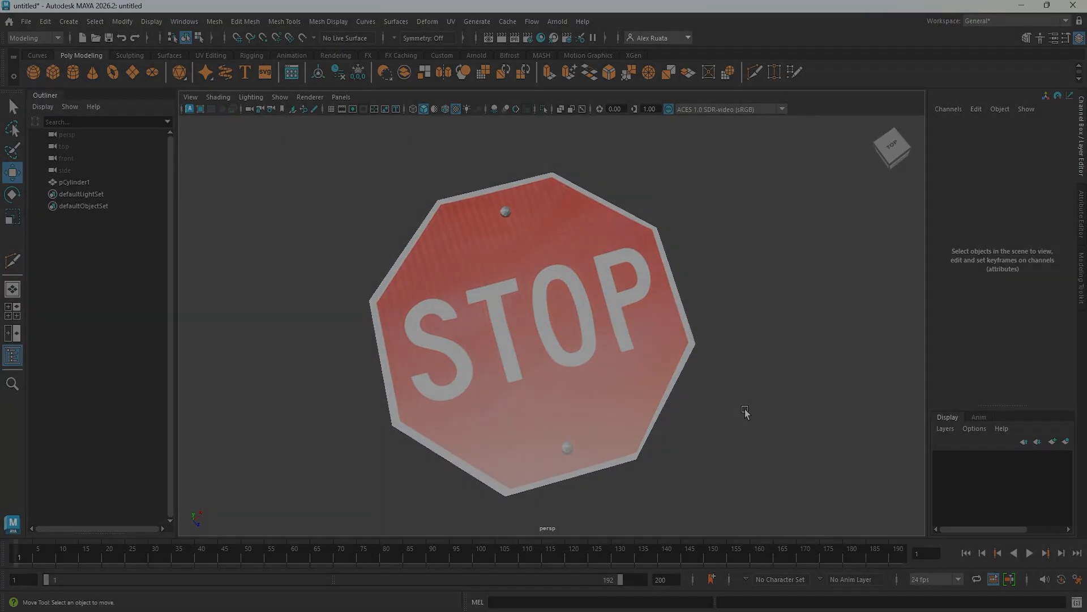